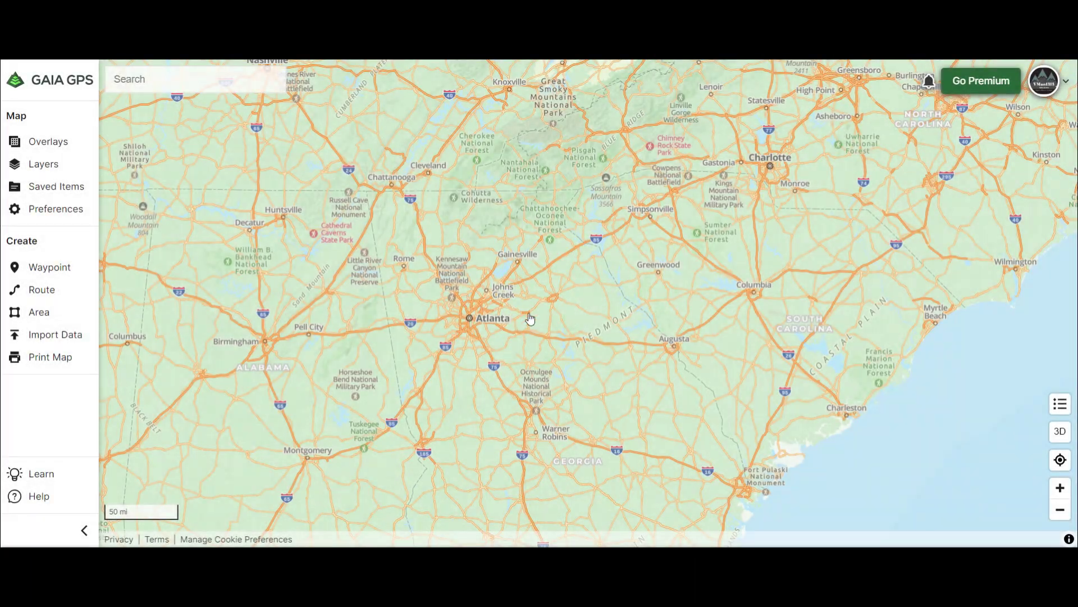
# Examine the map southeast of Atlanta around the Piedmont National Wildlife Refuge and its surrounding forest roads
pyautogui.scroll(3, 532, 315)
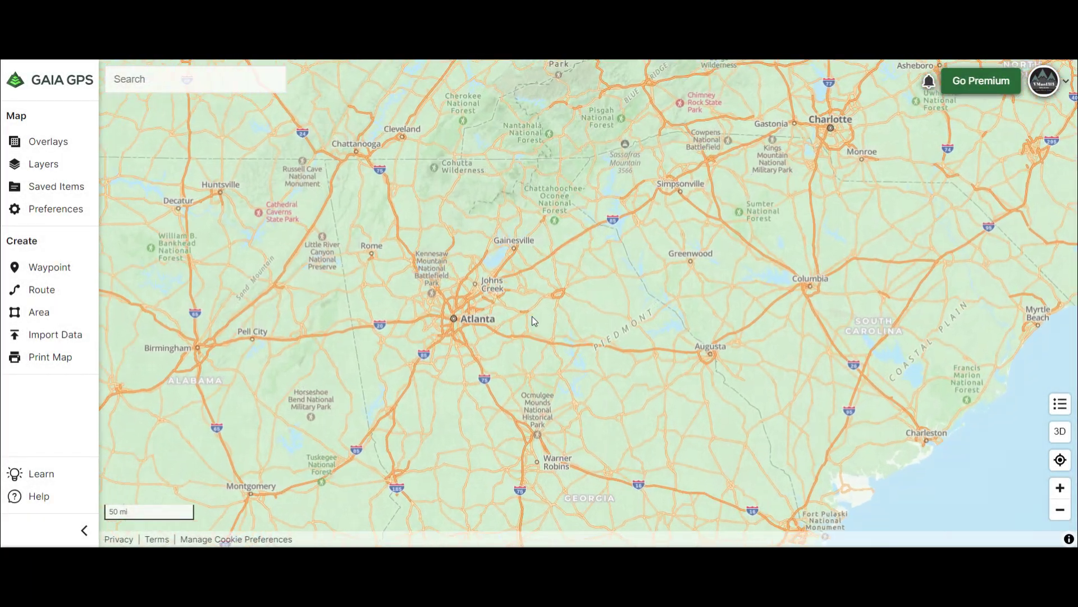
pyautogui.scroll(5, 572, 360)
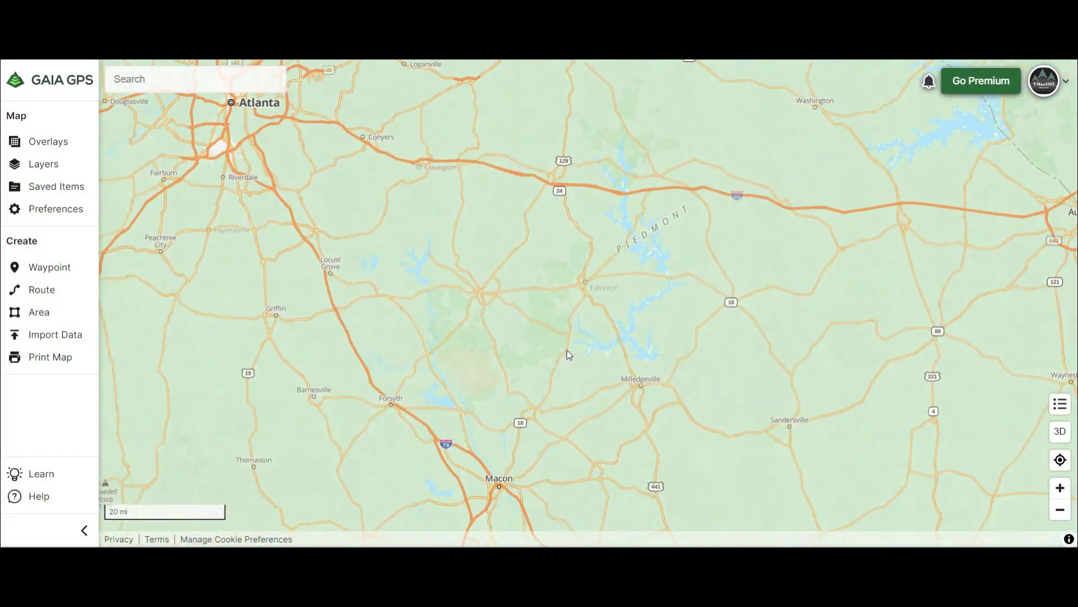
pyautogui.moveTo(531, 386); pyautogui.dragTo(607, 346)
pyautogui.scroll(2, 562, 303)
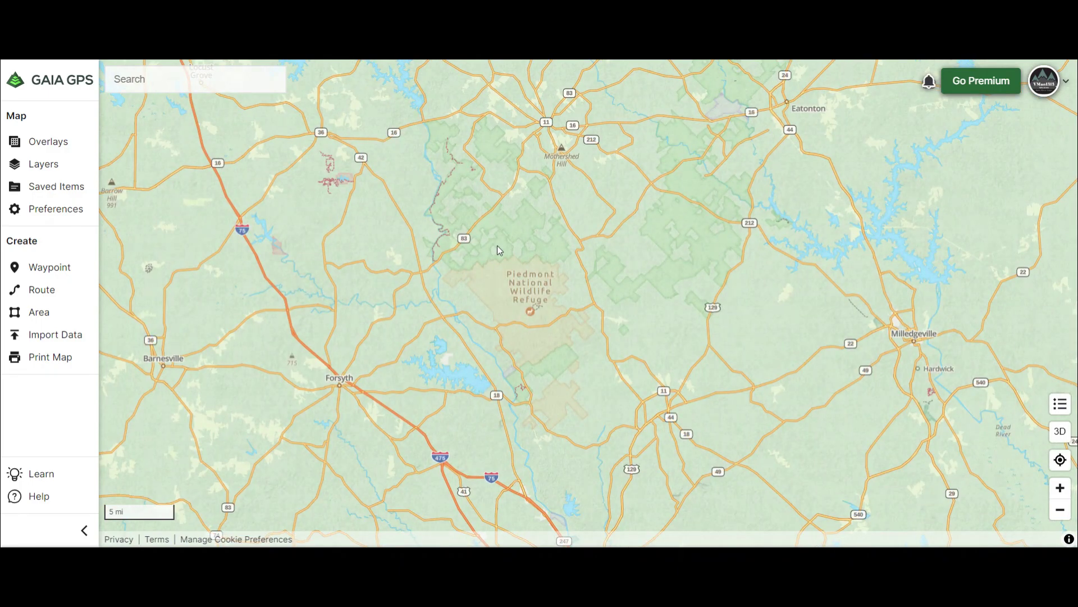
pyautogui.moveTo(759, 301); pyautogui.dragTo(779, 390)
pyautogui.scroll(2, 687, 392)
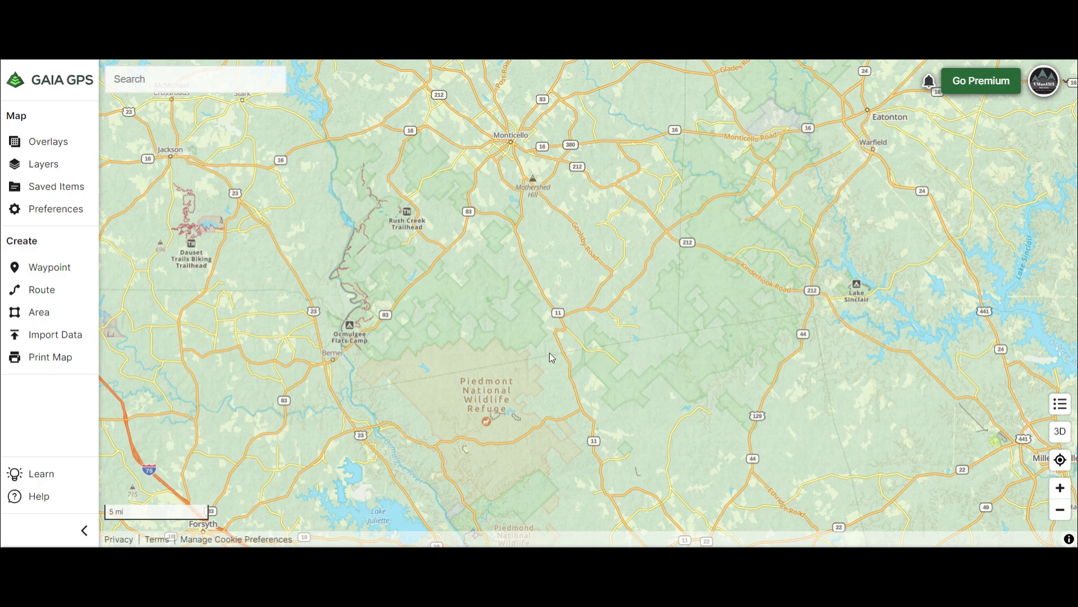
pyautogui.scroll(2, 538, 352)
pyautogui.moveTo(485, 373); pyautogui.dragTo(582, 290)
pyautogui.scroll(1, 551, 360)
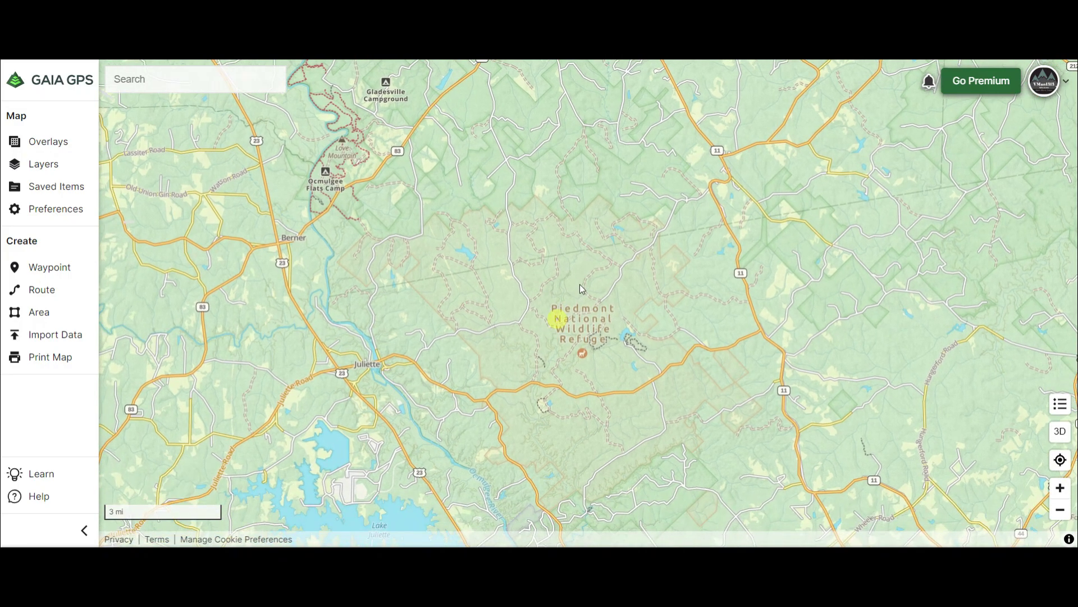
pyautogui.moveTo(506, 224); pyautogui.dragTo(500, 301)
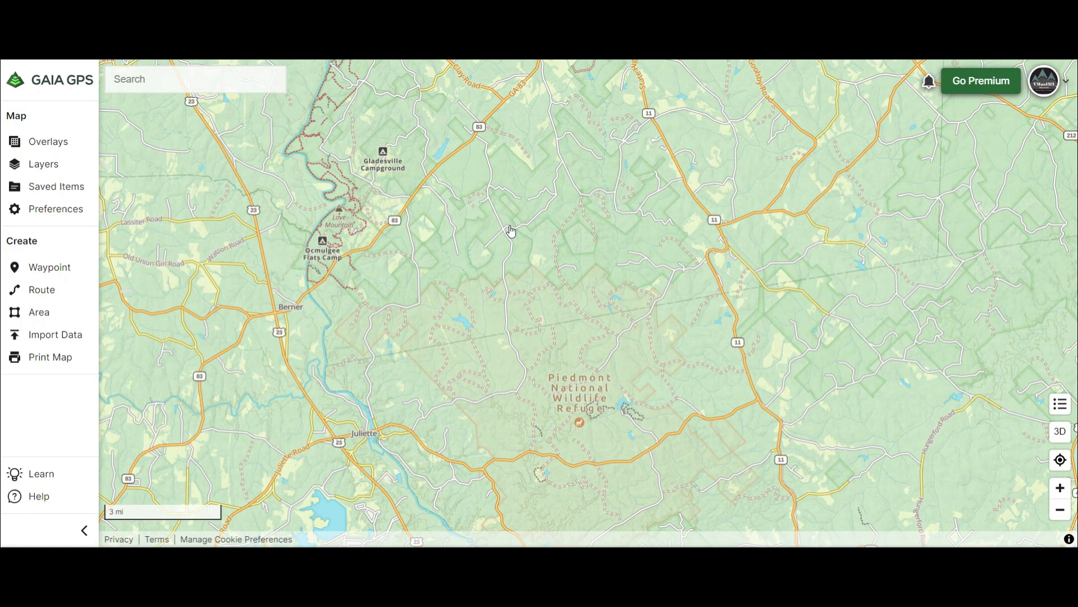
pyautogui.scroll(-1, 585, 191)
pyautogui.moveTo(667, 257); pyautogui.dragTo(616, 281)
pyautogui.scroll(-1, 615, 280)
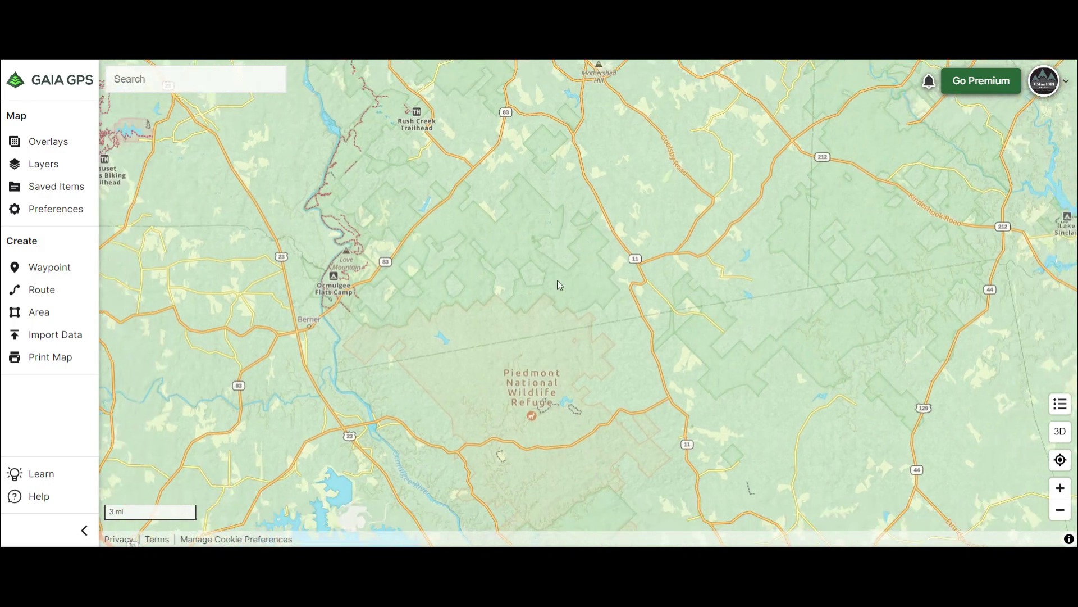
pyautogui.moveTo(548, 281); pyautogui.dragTo(569, 259)
pyautogui.scroll(2, 569, 258)
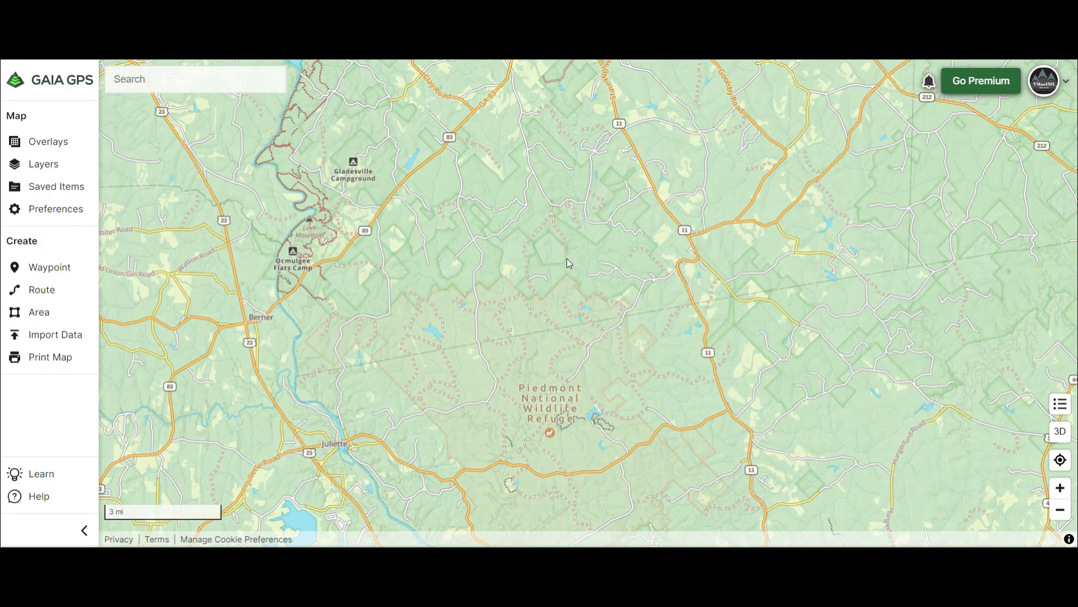
pyautogui.scroll(-3, 568, 258)
pyautogui.moveTo(573, 267); pyautogui.dragTo(491, 298)
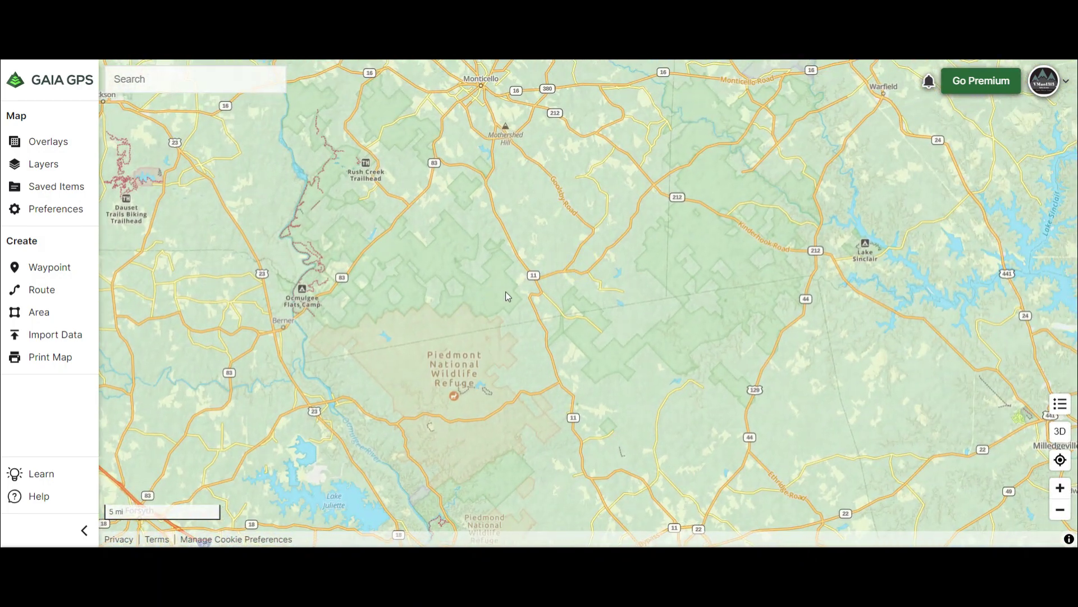
# Start a new route and set its line colour to red
pyautogui.click(44, 292)
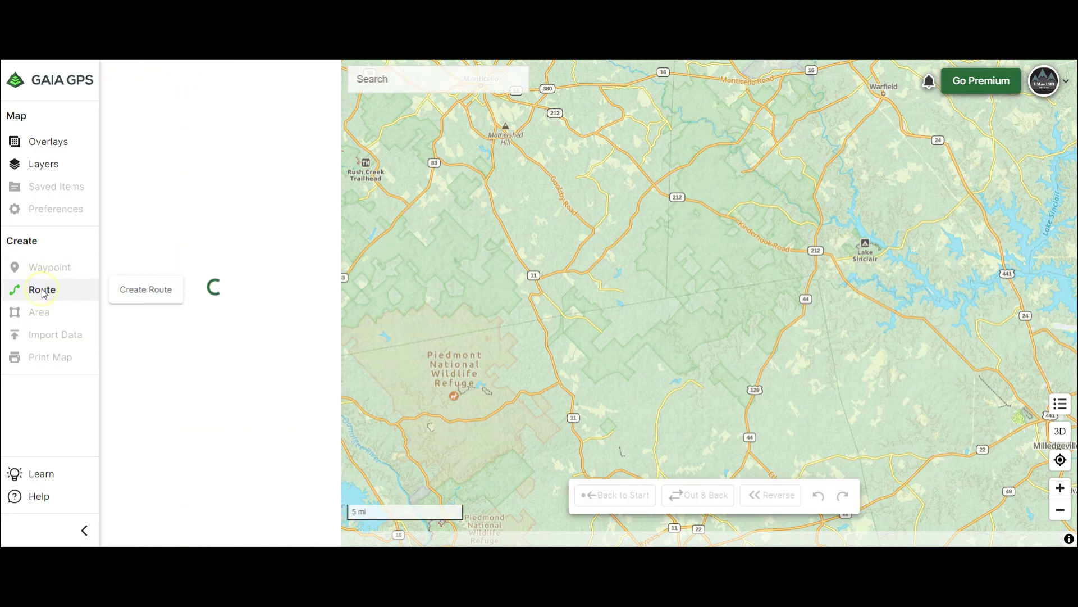
pyautogui.click(119, 264)
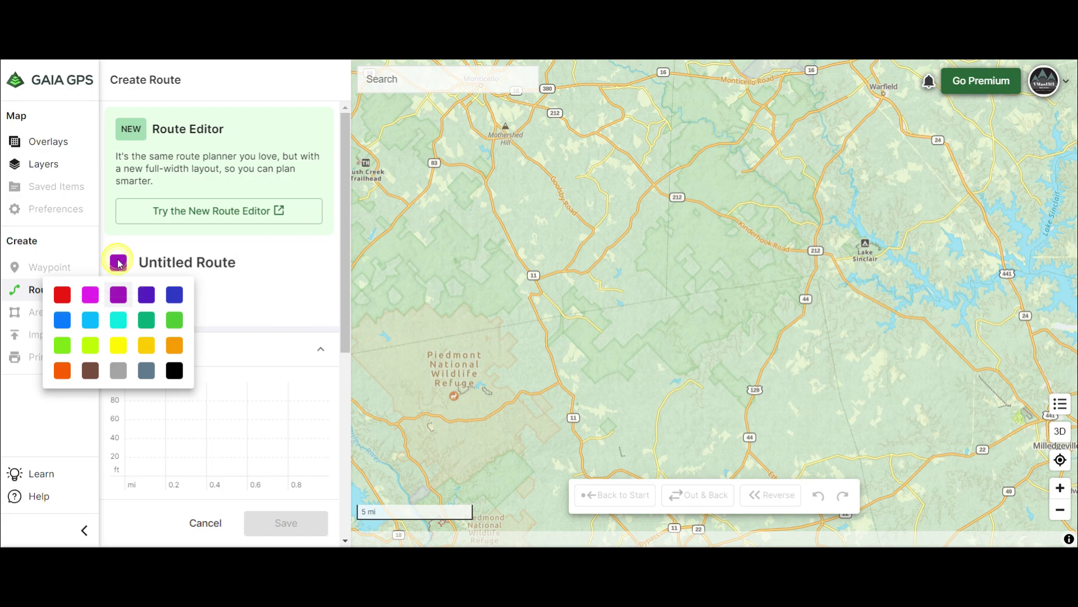
pyautogui.click(63, 294)
pyautogui.click(118, 263)
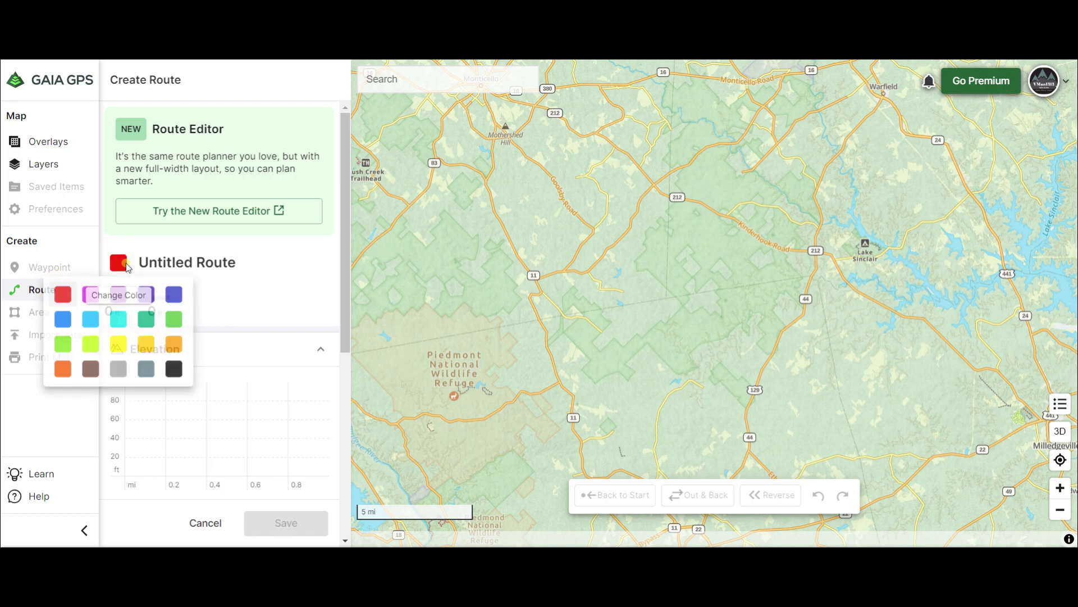
pyautogui.click(174, 371)
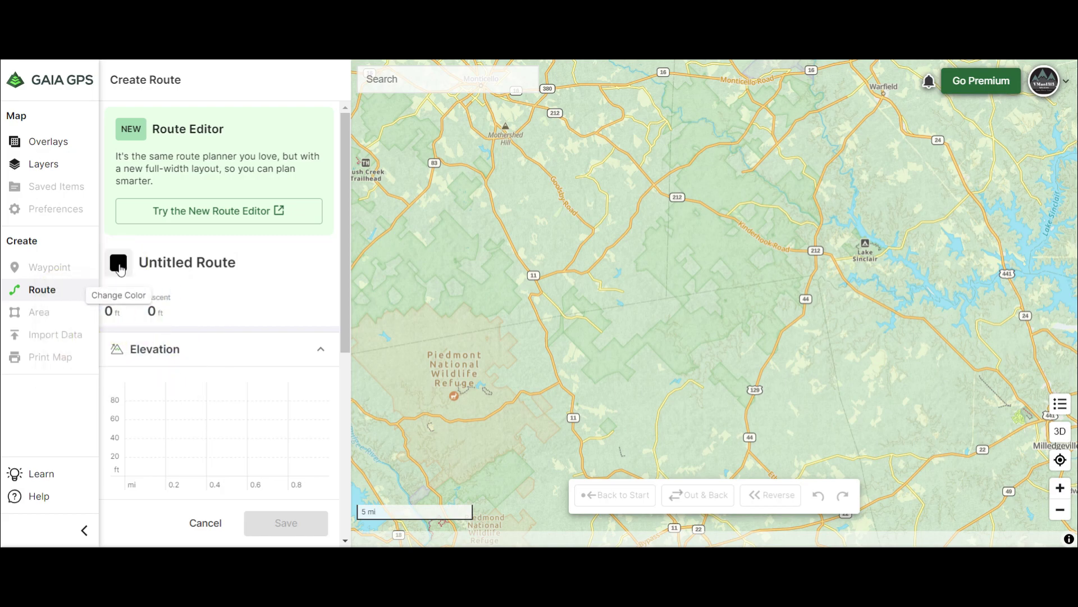
pyautogui.click(122, 272)
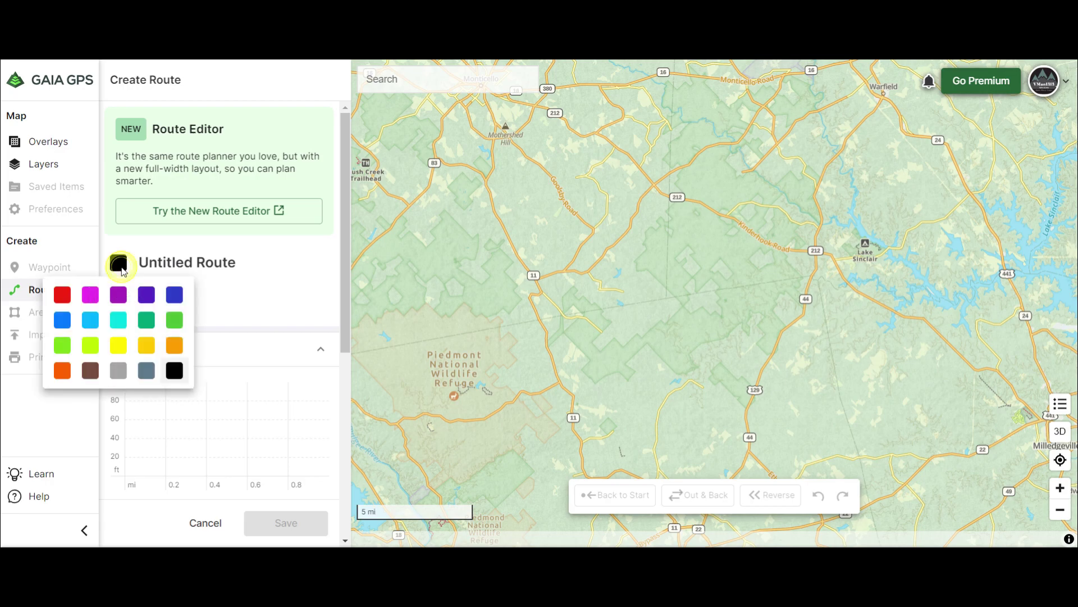
pyautogui.click(62, 303)
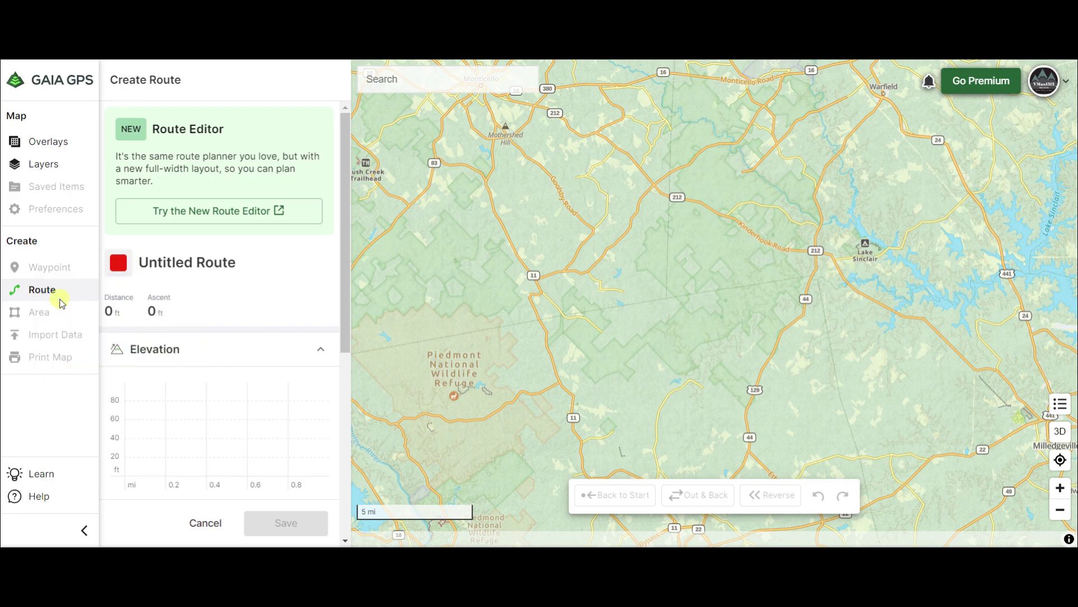
# Search the map north of the Piedmont refuge, past Monticello, to the Charlie Elliott Wildlife Center for a route location
pyautogui.moveTo(440, 344); pyautogui.dragTo(445, 345)
pyautogui.scroll(5, 444, 345)
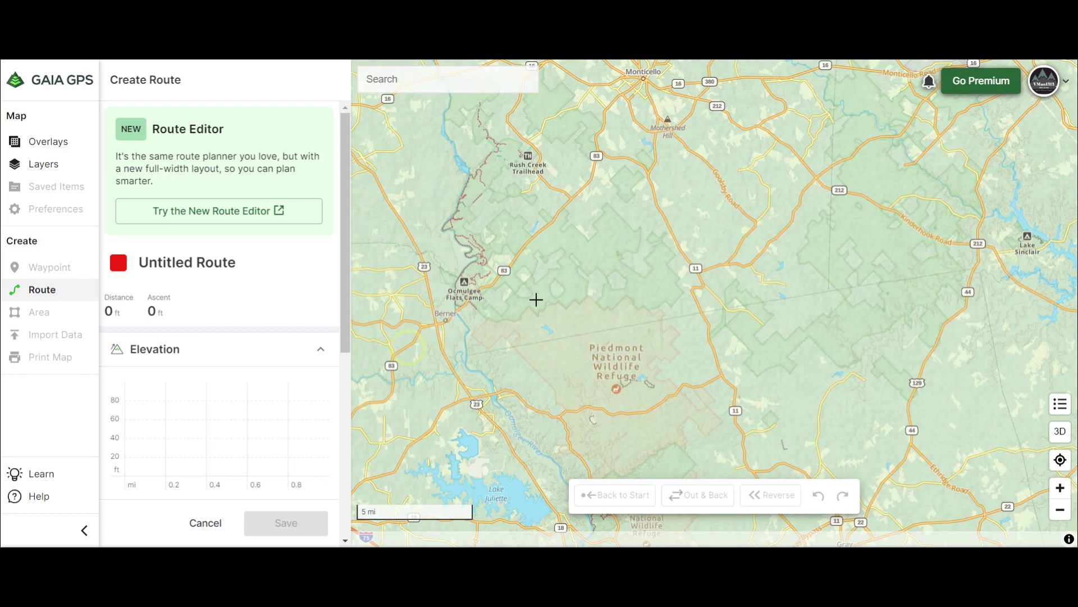
pyautogui.scroll(2, 584, 308)
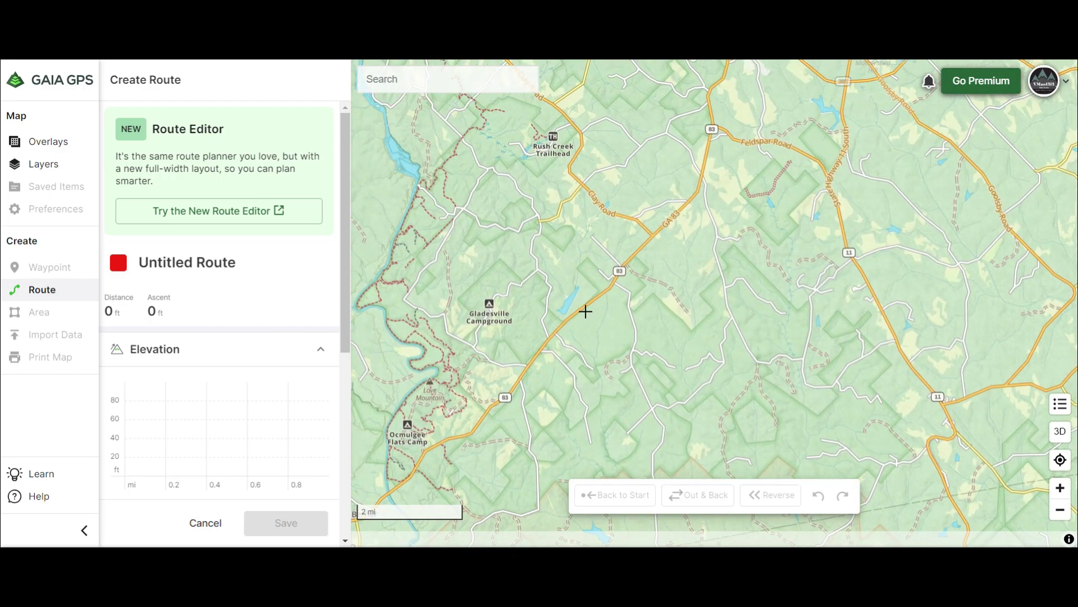
pyautogui.moveTo(583, 255); pyautogui.dragTo(611, 325)
pyautogui.moveTo(598, 268); pyautogui.dragTo(555, 304)
pyautogui.scroll(-3, 553, 304)
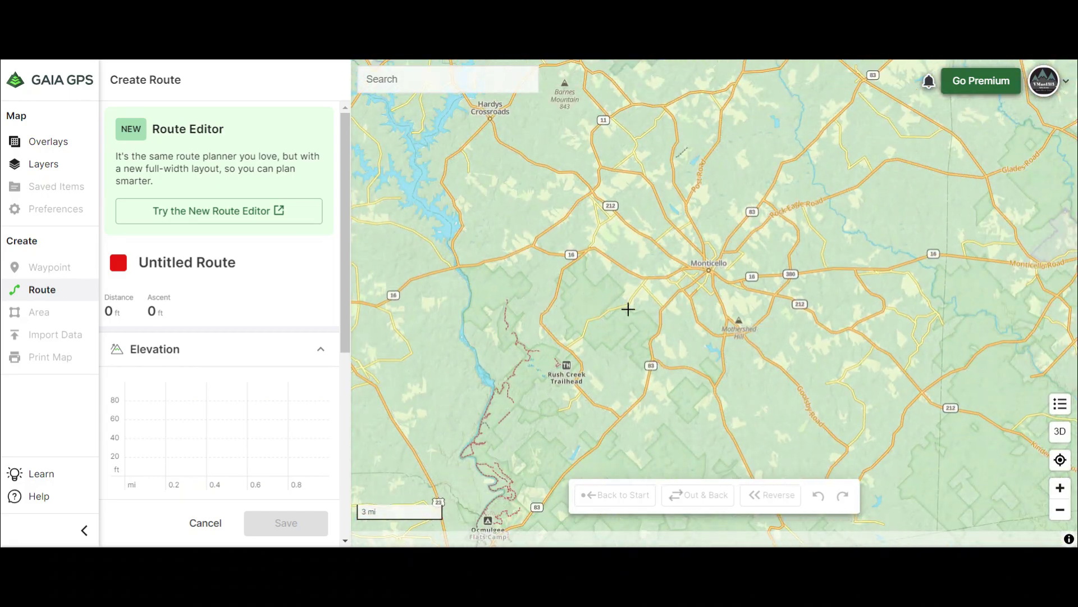
pyautogui.moveTo(628, 308); pyautogui.dragTo(588, 305)
pyautogui.moveTo(569, 197); pyautogui.dragTo(581, 332)
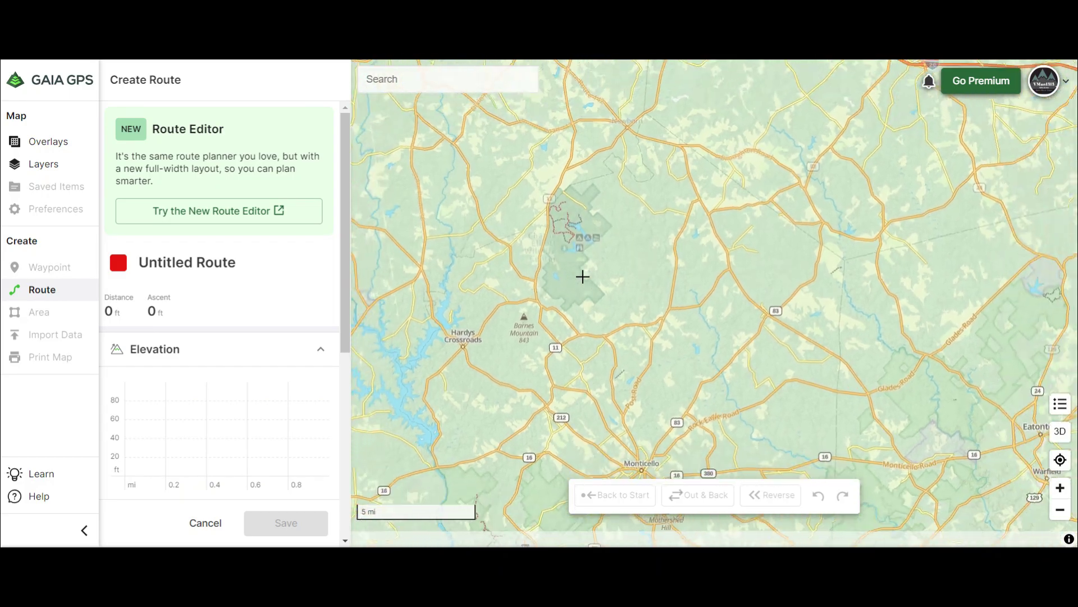
pyautogui.scroll(1, 549, 270)
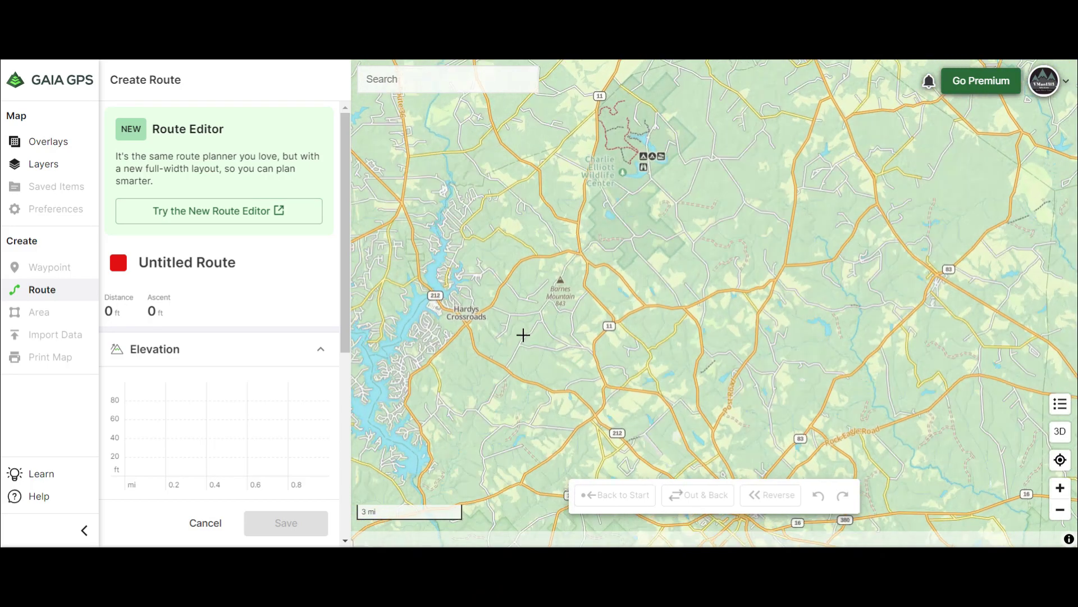
pyautogui.scroll(3, 530, 330)
pyautogui.moveTo(646, 198); pyautogui.dragTo(573, 298)
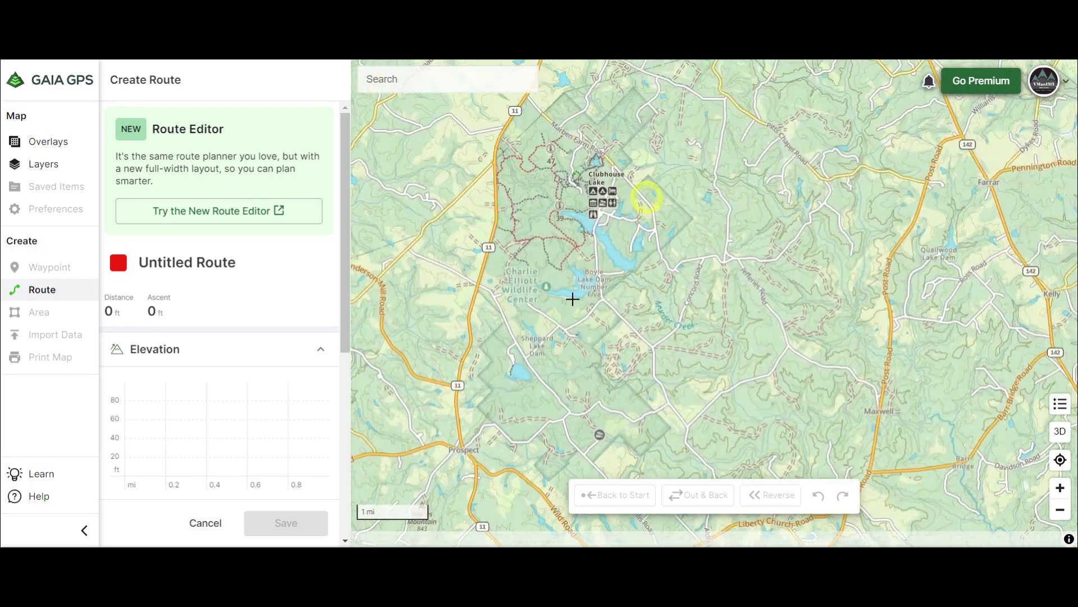
pyautogui.moveTo(546, 351); pyautogui.dragTo(578, 342)
pyautogui.moveTo(648, 232); pyautogui.dragTo(632, 297)
pyautogui.moveTo(598, 352); pyautogui.dragTo(600, 286)
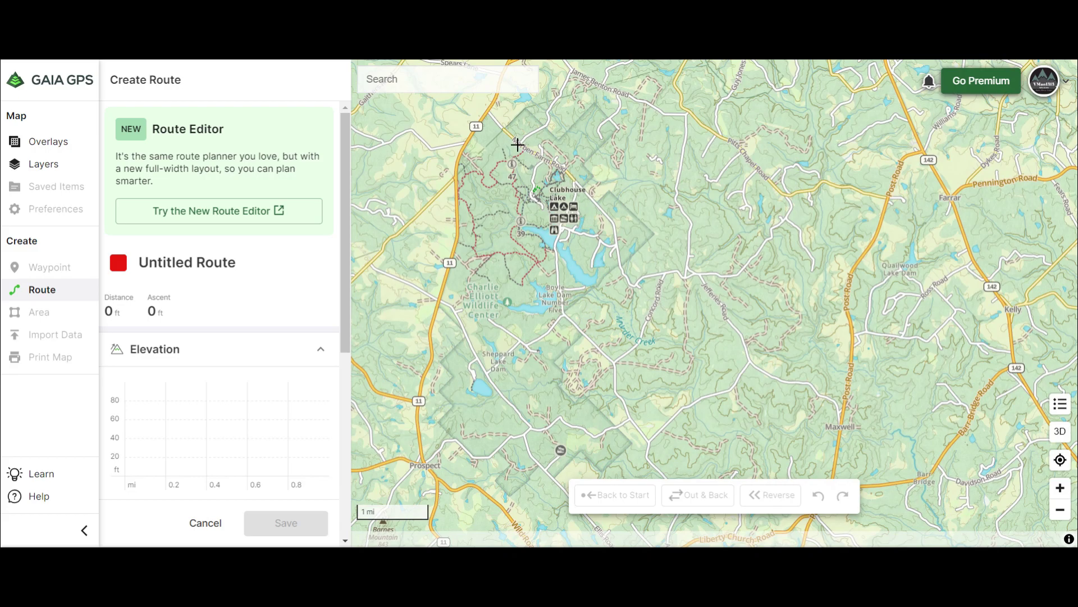
# Start the route on the road northwest of Clubhouse Lake and extend it past the lake to the road southeast of the wildlife center
pyautogui.click(505, 130)
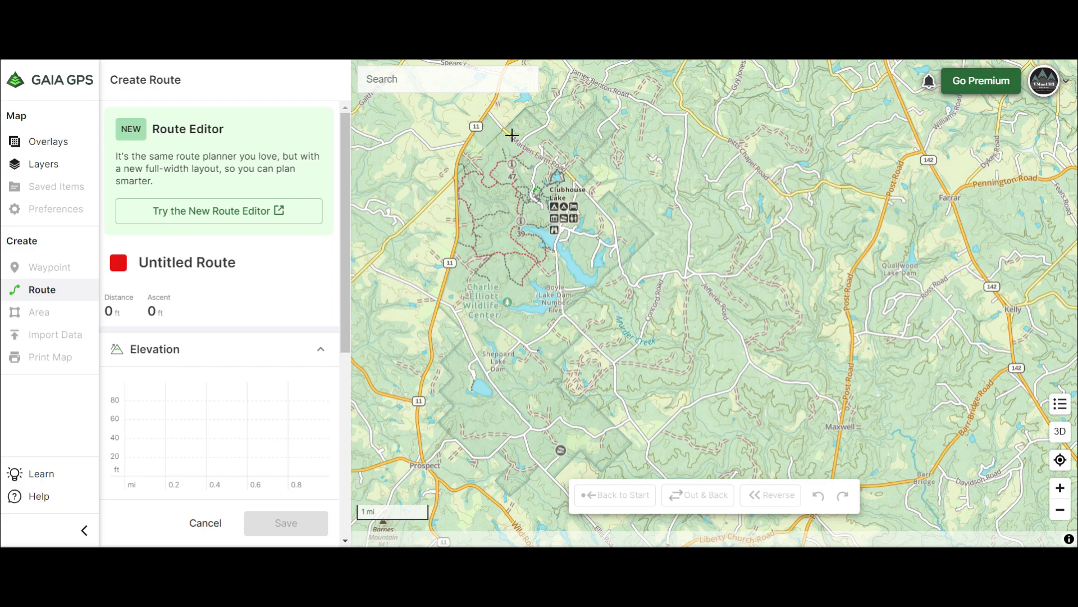
pyautogui.click(557, 278)
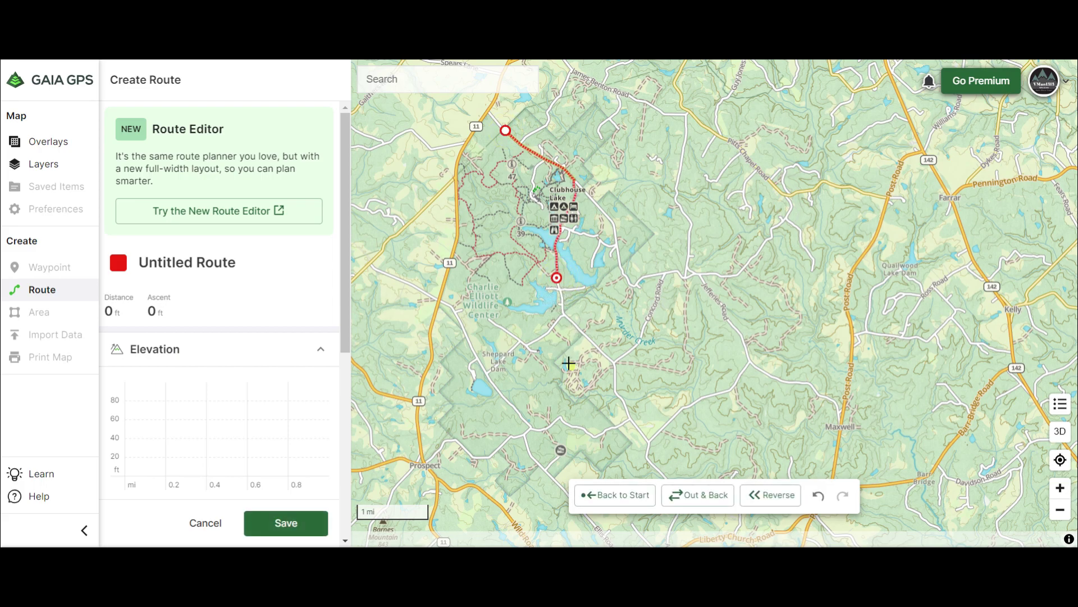
pyautogui.moveTo(570, 361); pyautogui.dragTo(539, 308)
pyautogui.click(593, 356)
# Extend the route west to the road junction northeast of Prospect, and southeast along Ellis Road to just above Liberty Church Road
pyautogui.moveTo(588, 402); pyautogui.dragTo(669, 351)
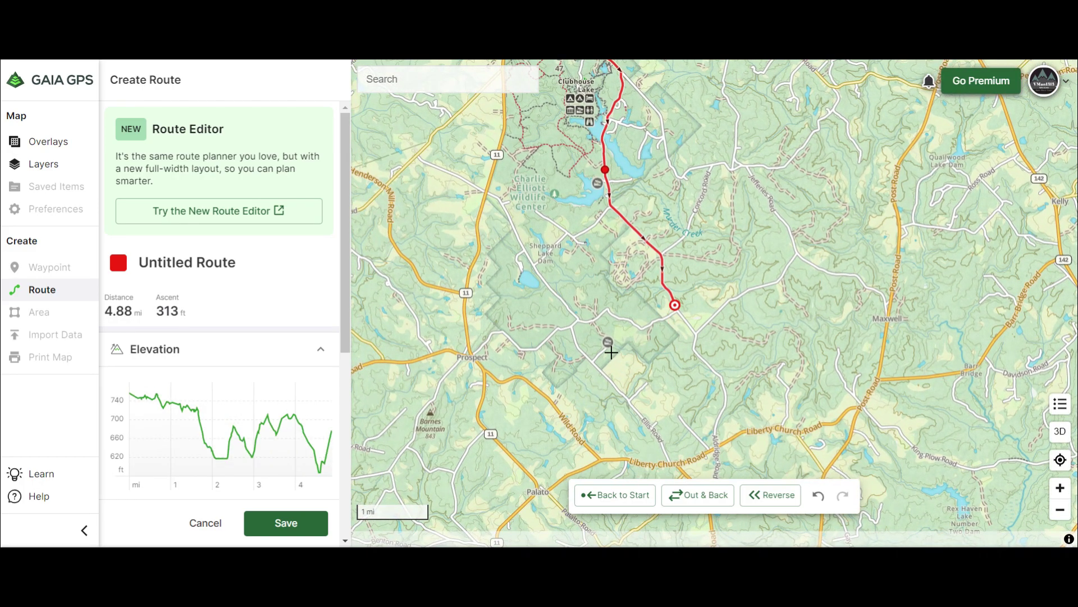
pyautogui.click(572, 332)
pyautogui.click(660, 400)
pyautogui.moveTo(660, 400); pyautogui.dragTo(625, 325)
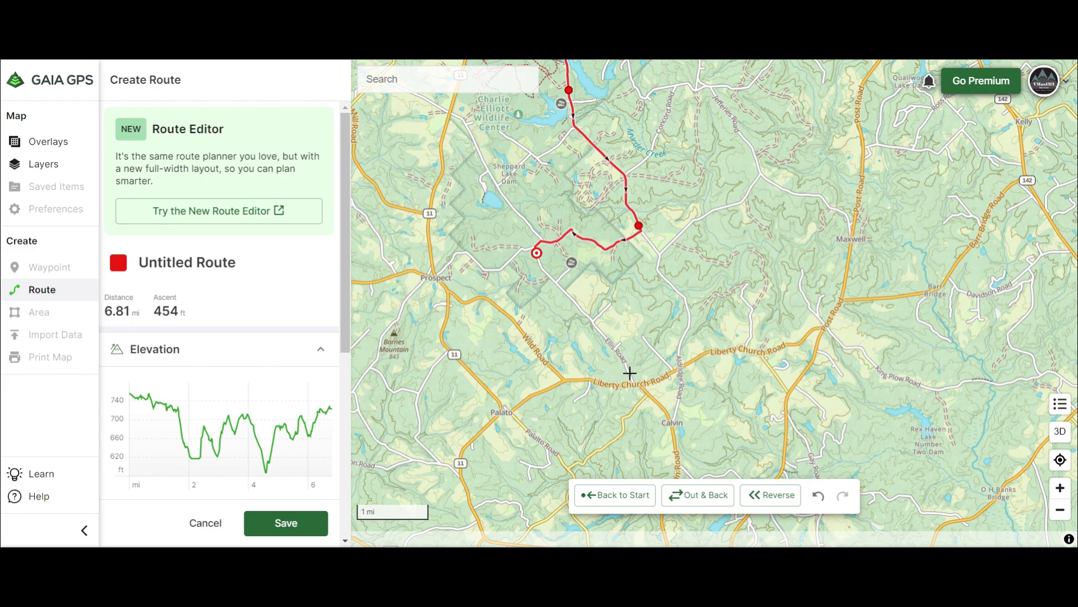
pyautogui.scroll(3, 628, 373)
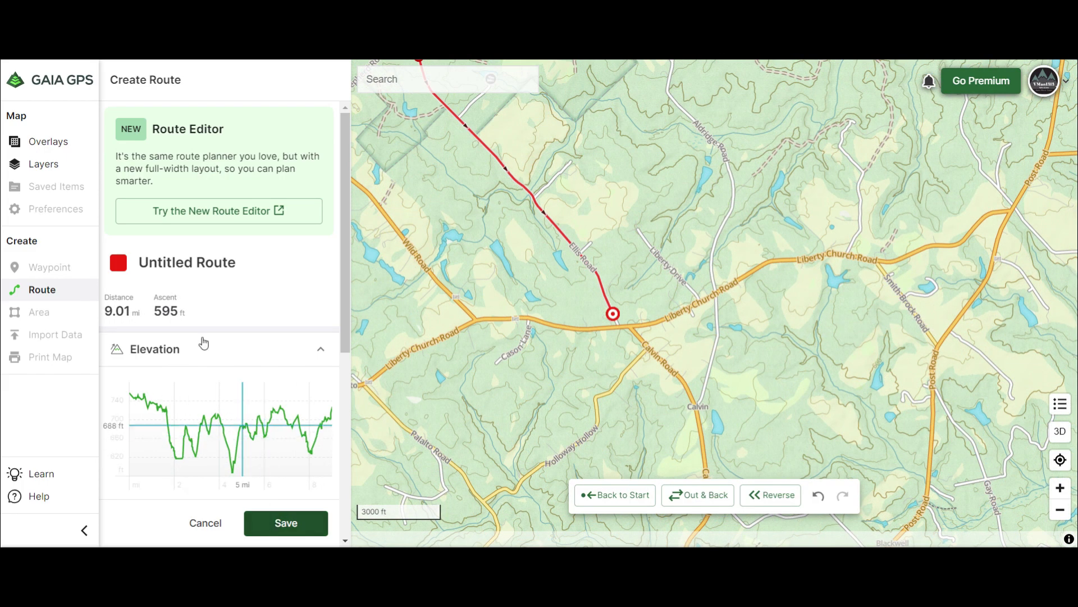
# Name the route TEST ROUTE 01 and save it
pyautogui.moveTo(239, 261); pyautogui.dragTo(137, 256)
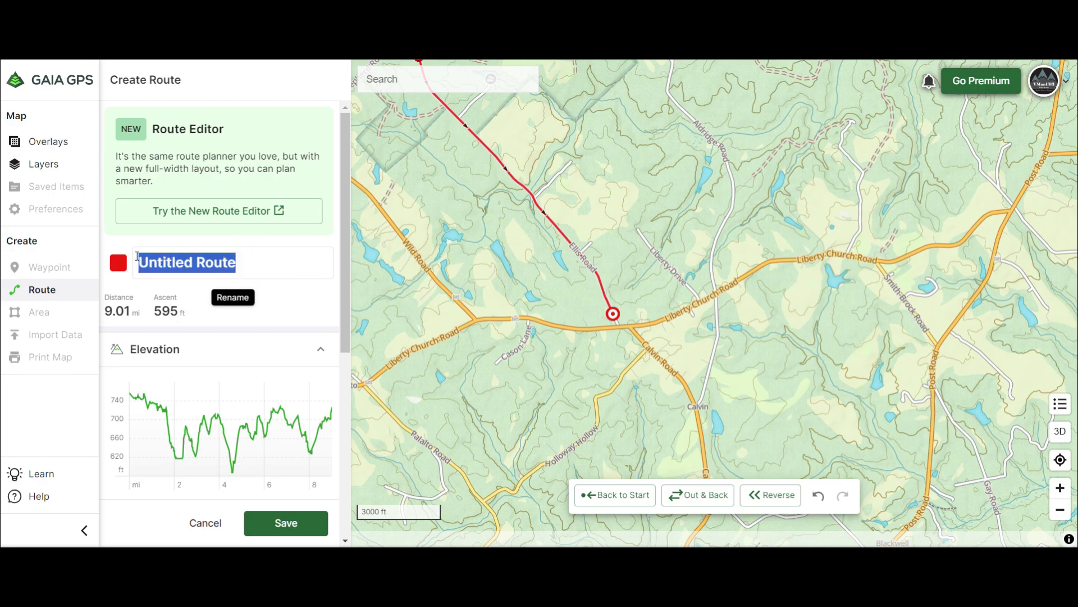
pyautogui.write('T')
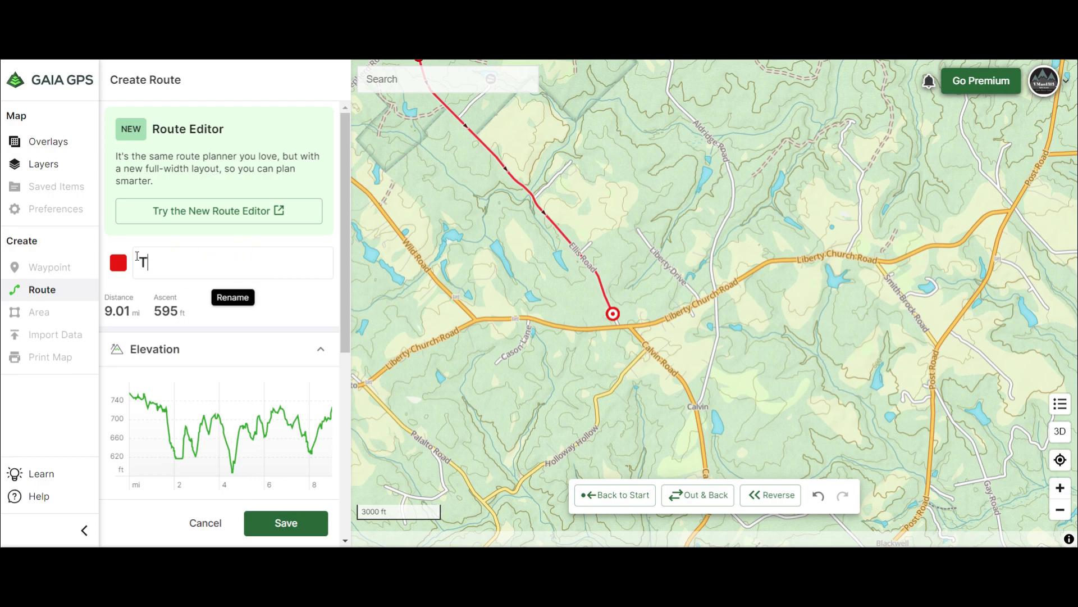
pyautogui.write('EST RUTE O01')
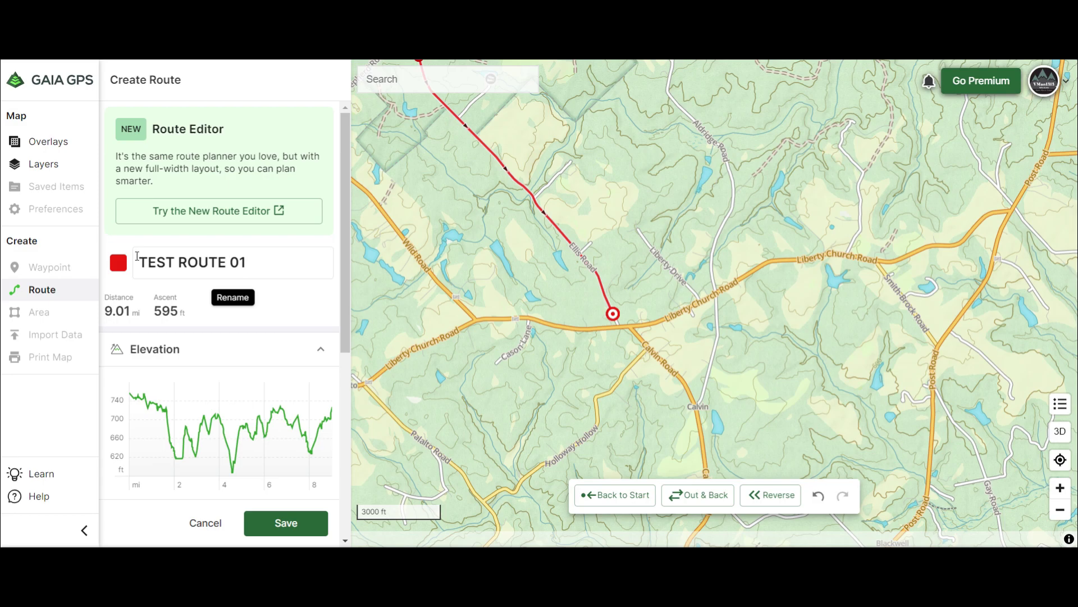
pyautogui.click(283, 522)
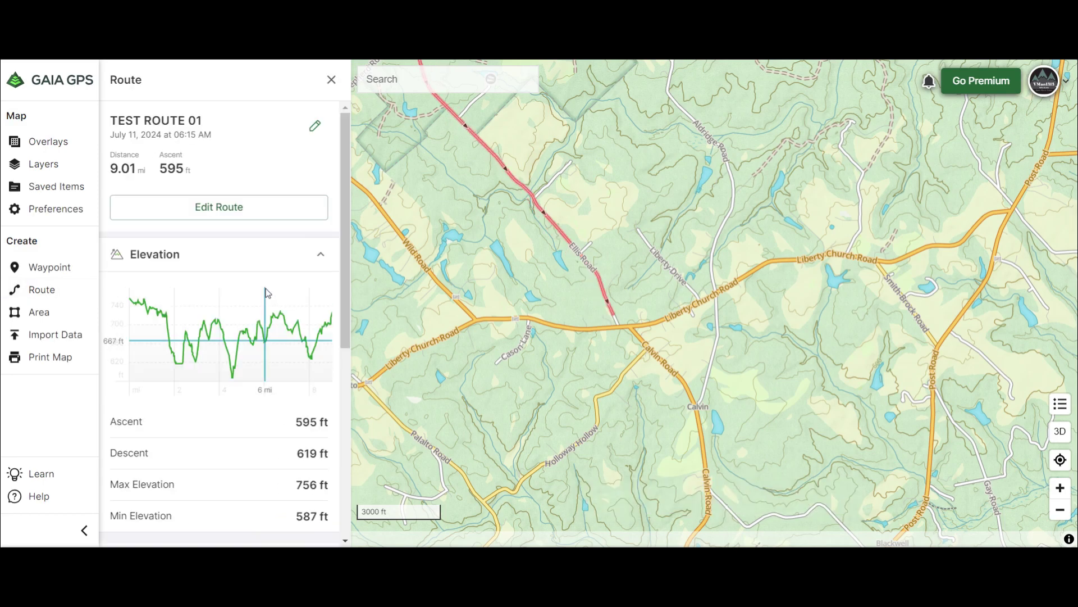
# Review the saved route's elevation details and available options, including the choices for filing it in a folder
pyautogui.scroll(-6, 281, 325)
pyautogui.scroll(-1, 271, 312)
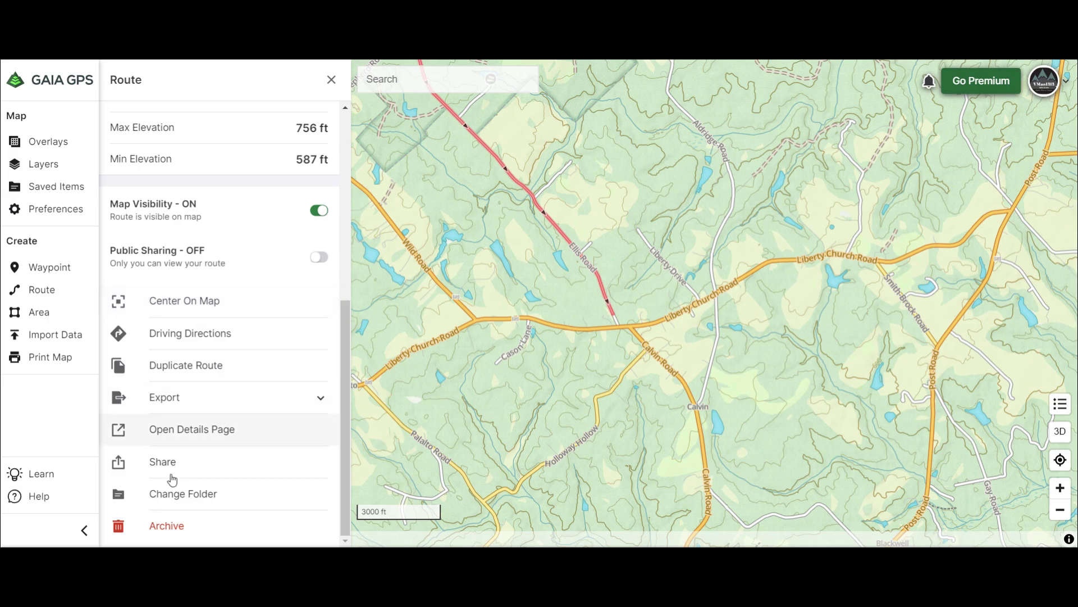
pyautogui.click(206, 497)
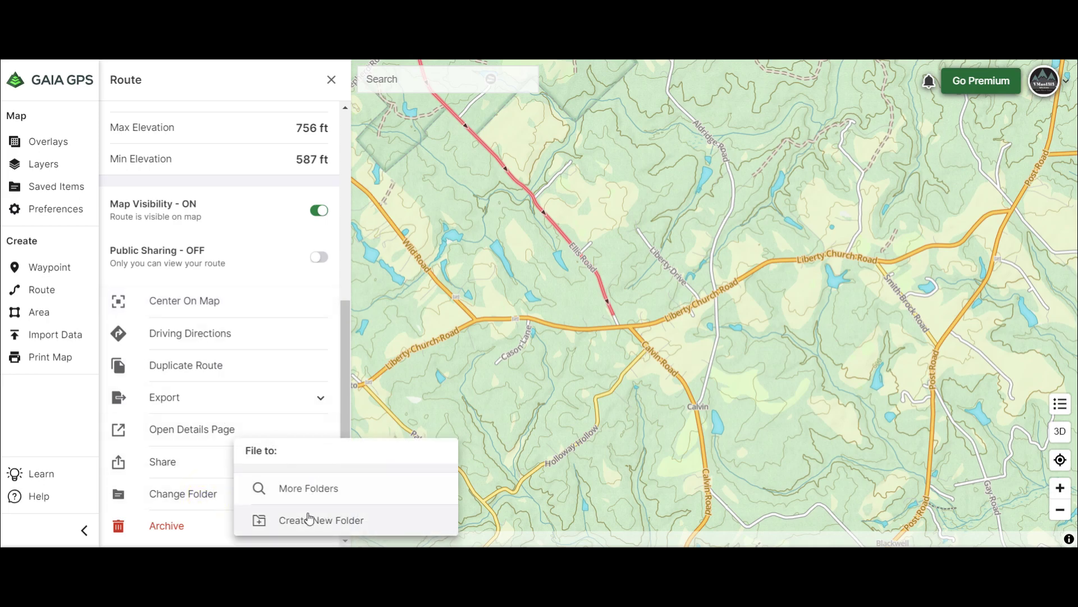
pyautogui.click(185, 494)
pyautogui.scroll(6, 281, 388)
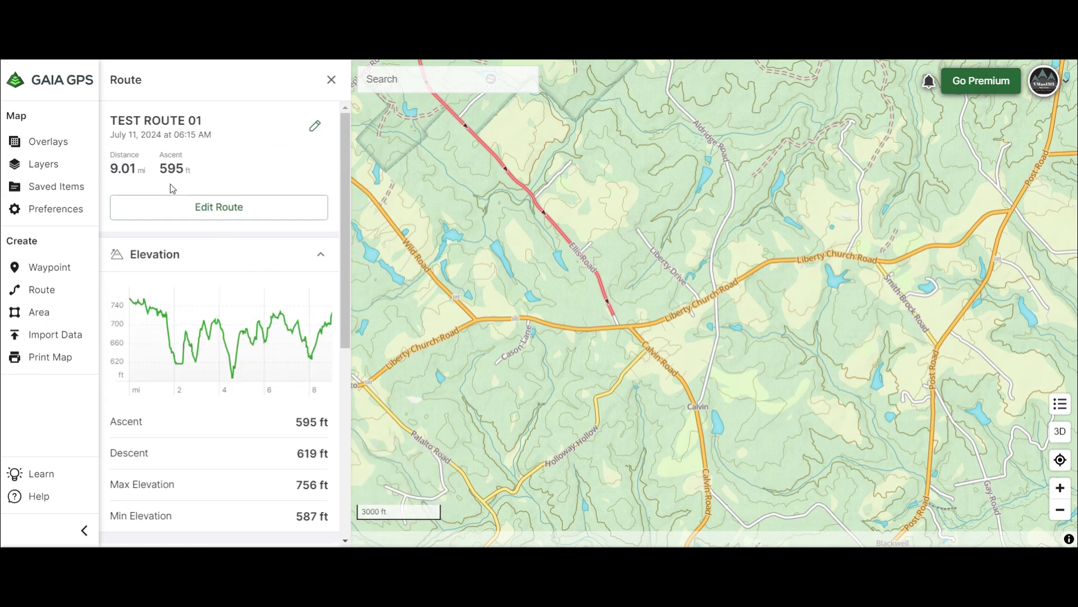
pyautogui.scroll(-5, 262, 402)
pyautogui.scroll(-1, 262, 402)
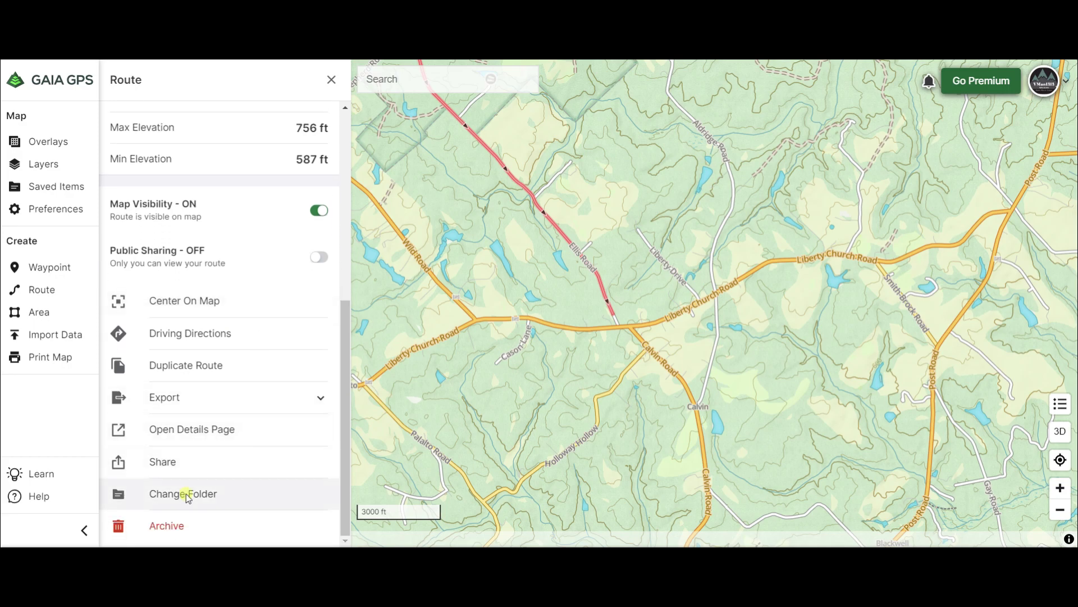
# File the route in a new folder named Vman1313s_TEST ROUTE _ 24_07
pyautogui.click(185, 493)
pyautogui.click(312, 526)
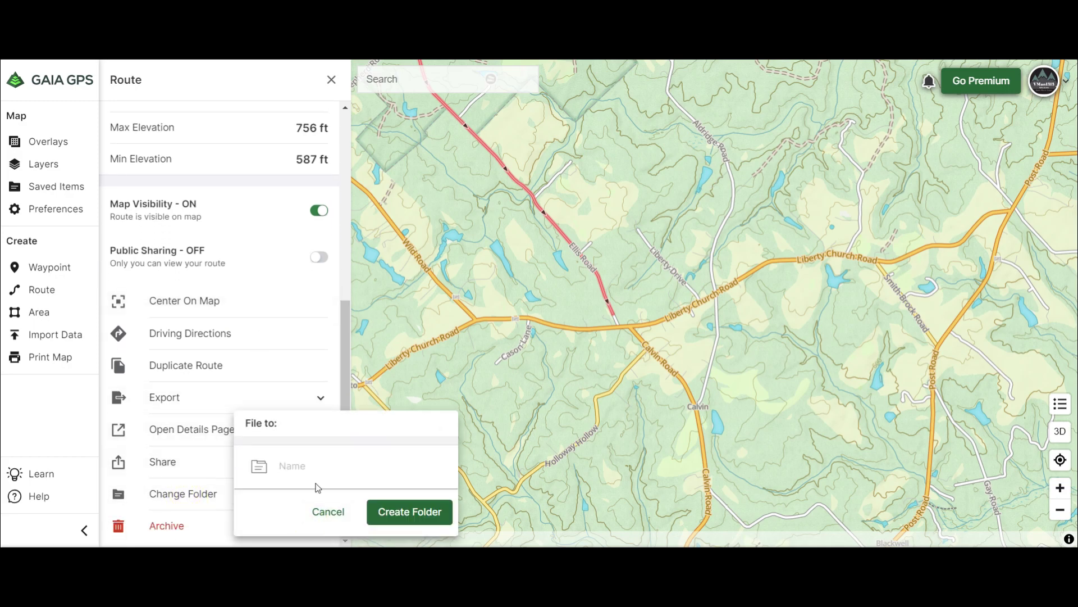
pyautogui.write('Vman1313s_TEST ROUTE ')
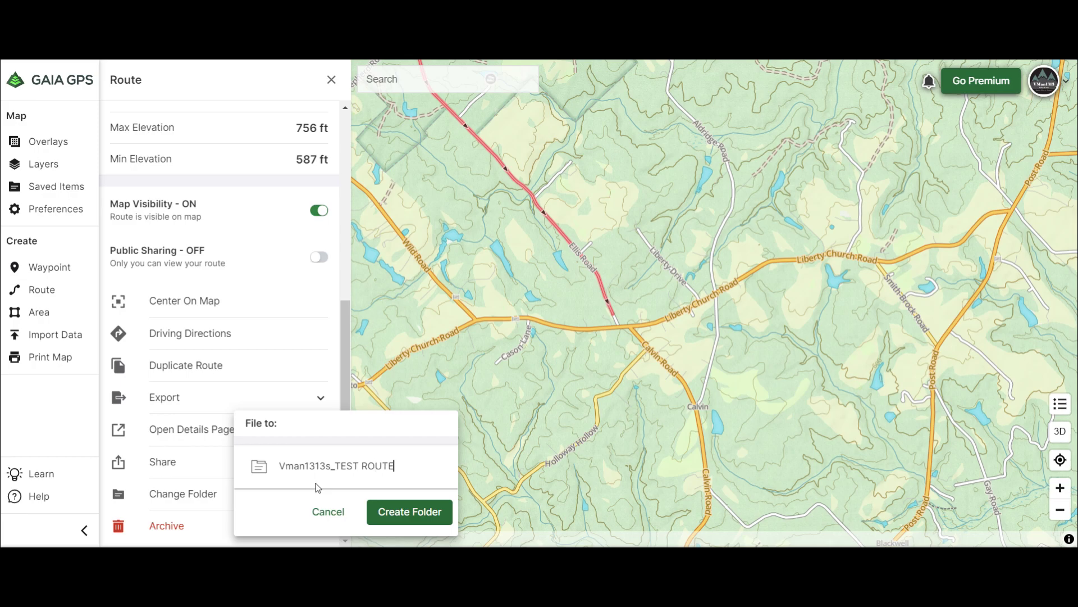
pyautogui.write('_ 24_07')
pyautogui.click(406, 517)
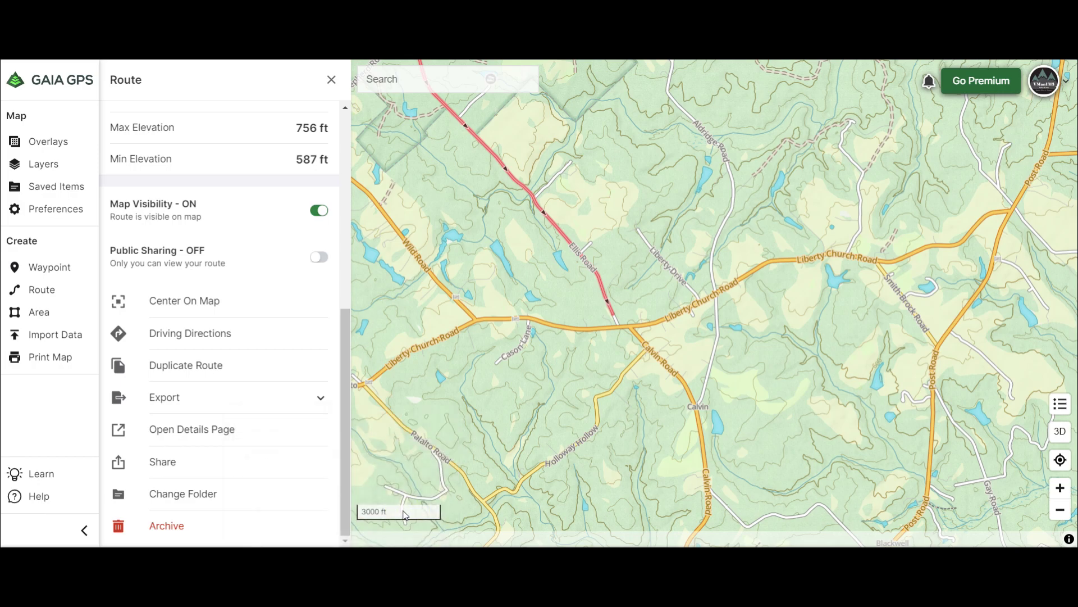
# Create a black route from the south end of Ellis Road along Liberty Church Road to Post Road and north to Maxwell
pyautogui.click(41, 288)
pyautogui.click(117, 262)
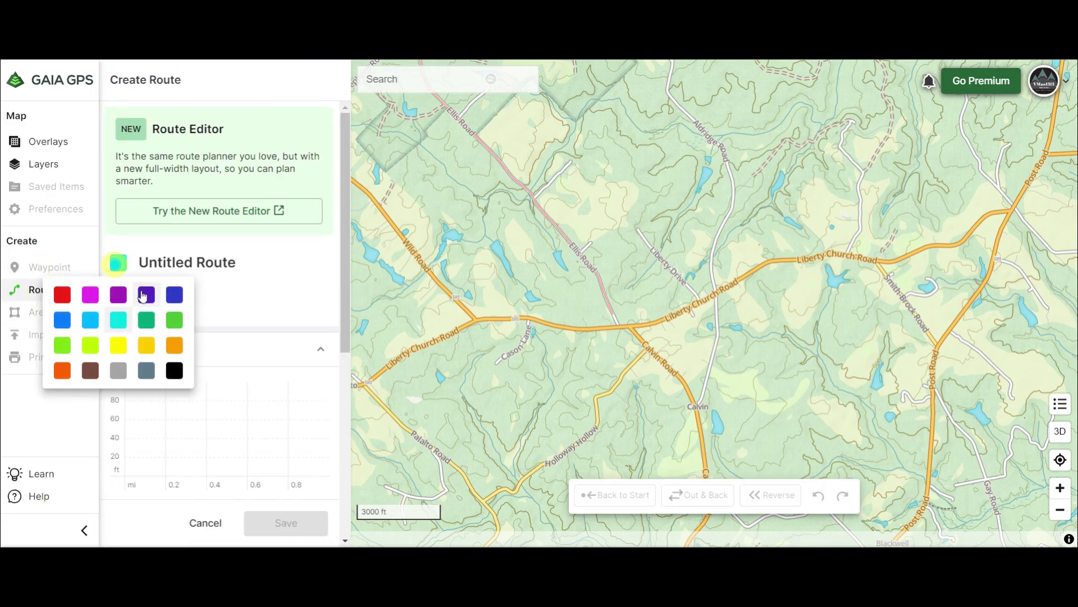
pyautogui.click(174, 370)
pyautogui.click(616, 320)
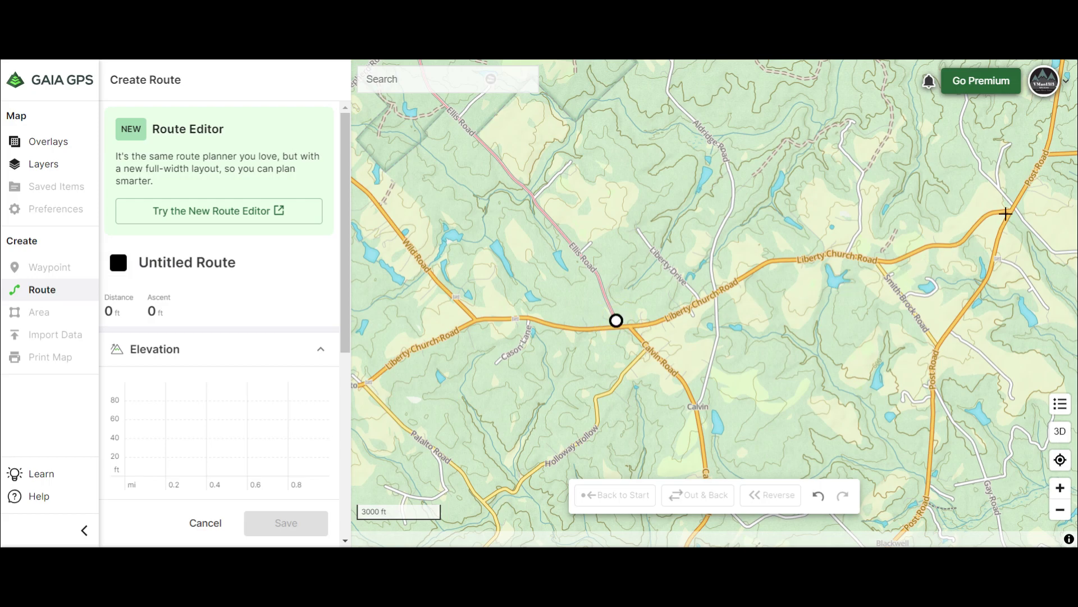
pyautogui.click(1003, 211)
pyautogui.moveTo(950, 281); pyautogui.dragTo(804, 416)
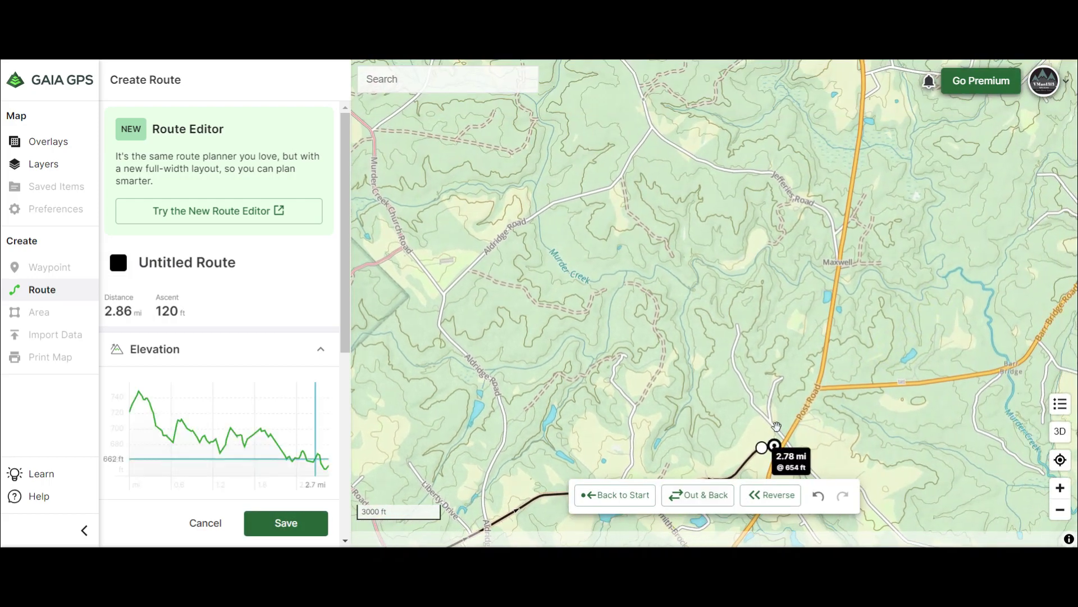
pyautogui.click(840, 271)
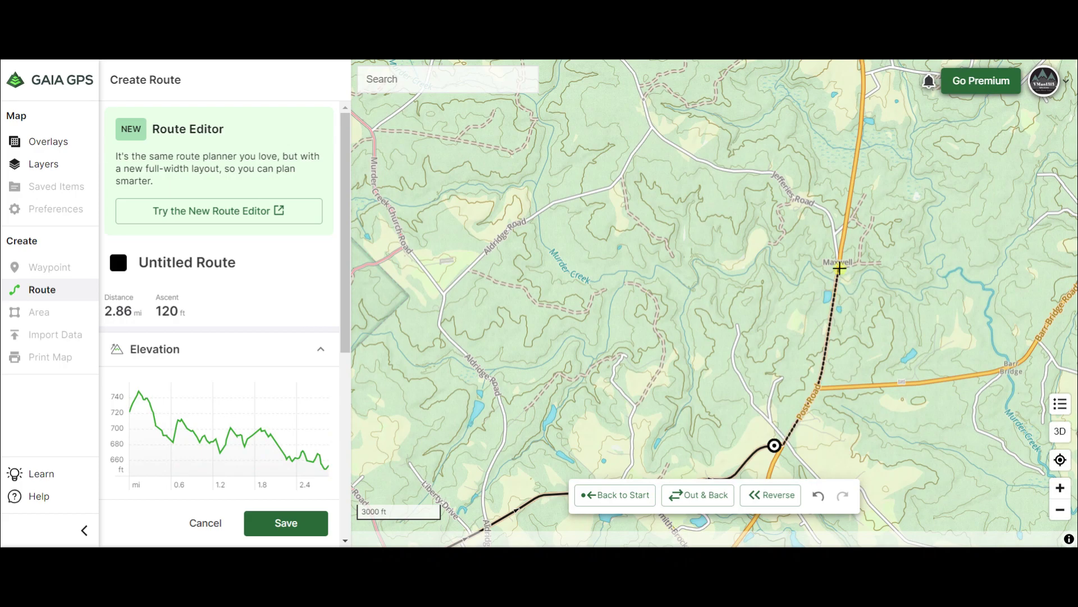
# Name the black route TEST ROUTE 02 and save it
pyautogui.moveTo(736, 270); pyautogui.dragTo(760, 369)
pyautogui.scroll(-2, 760, 368)
pyautogui.scroll(-2, 774, 357)
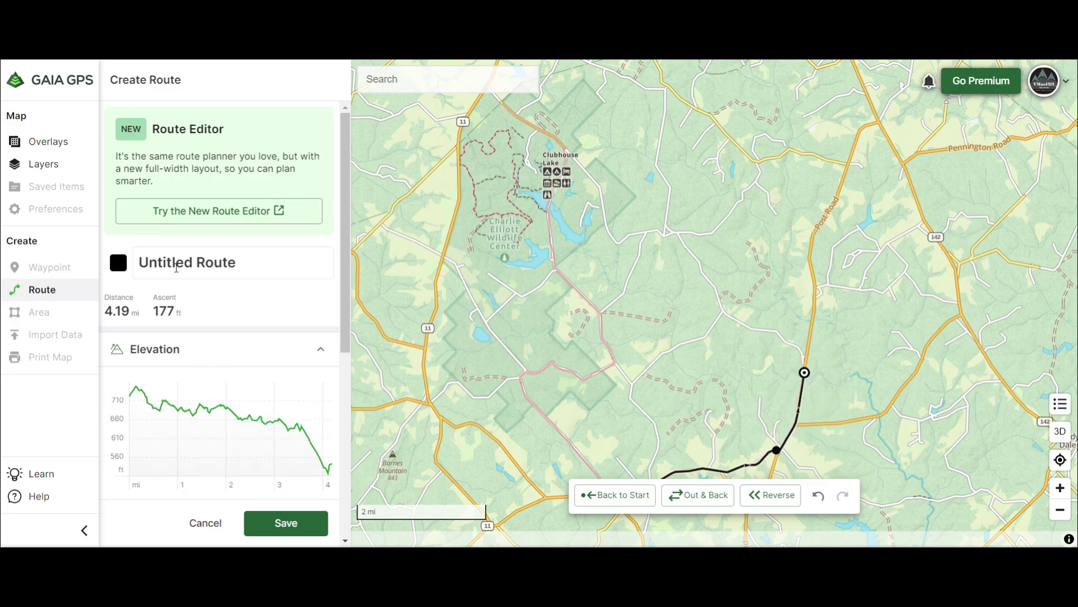
pyautogui.click(249, 264)
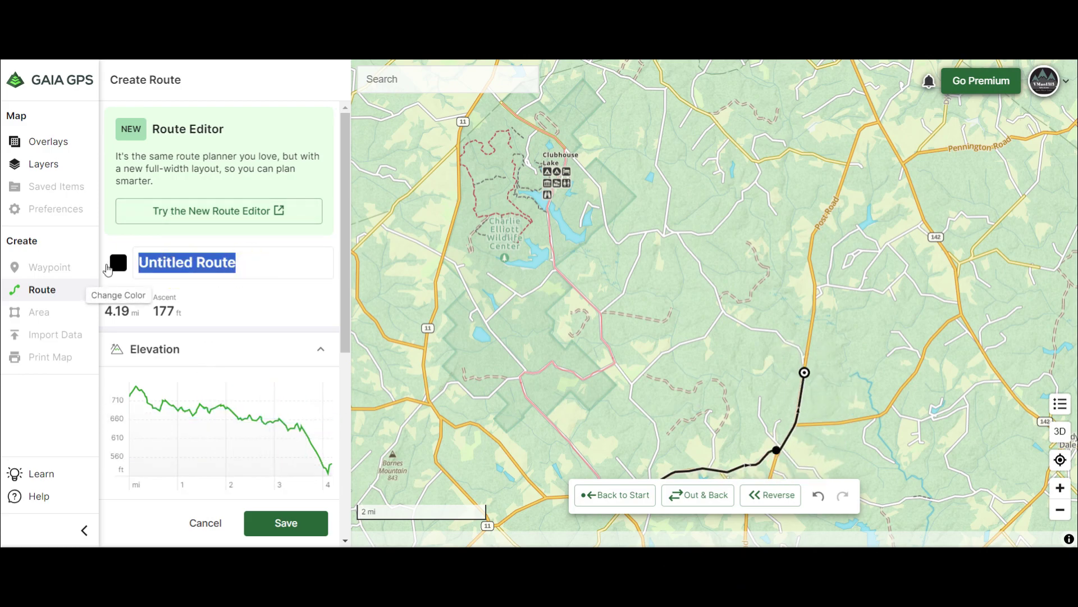
pyautogui.write('TW')
pyautogui.press('BackSpace')
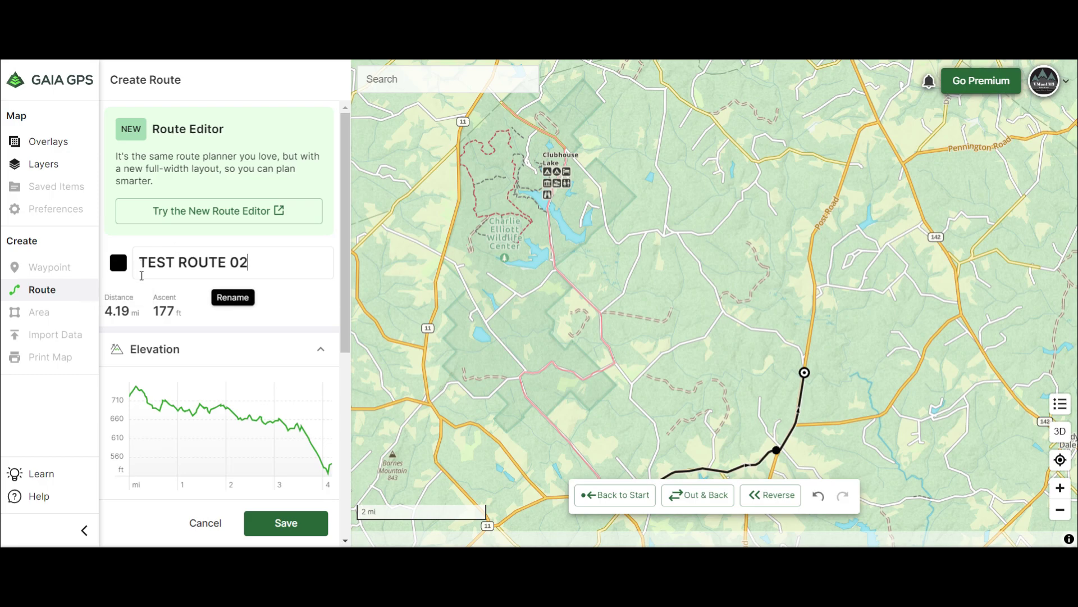
pyautogui.click(284, 519)
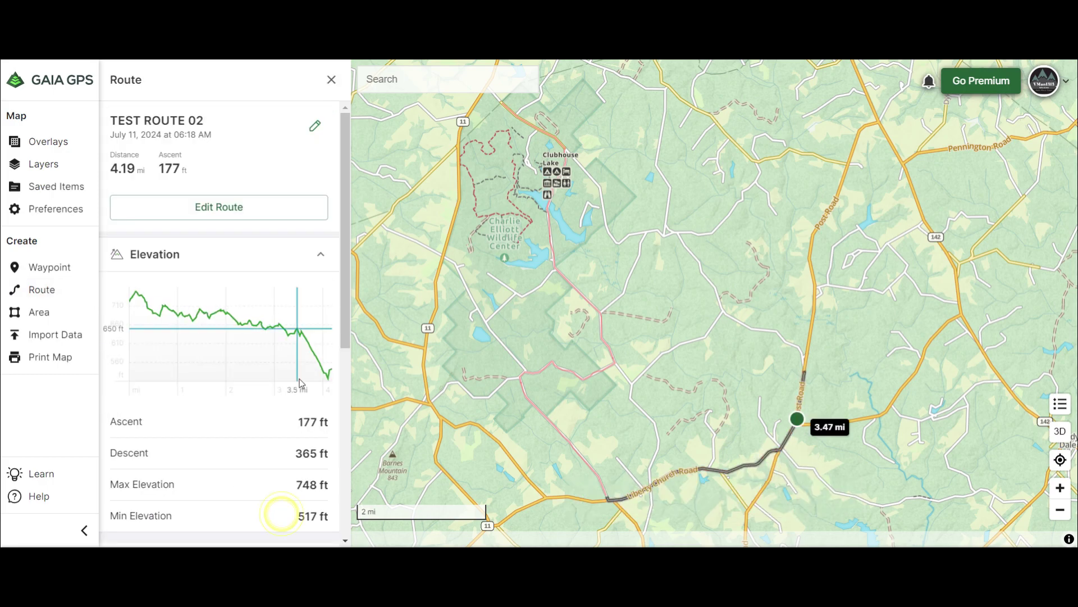
# File TEST ROUTE 02 in the existing Vman1313s_TEST ROUTE _ 24_07 folder
pyautogui.scroll(-5, 252, 405)
pyautogui.scroll(-1, 251, 406)
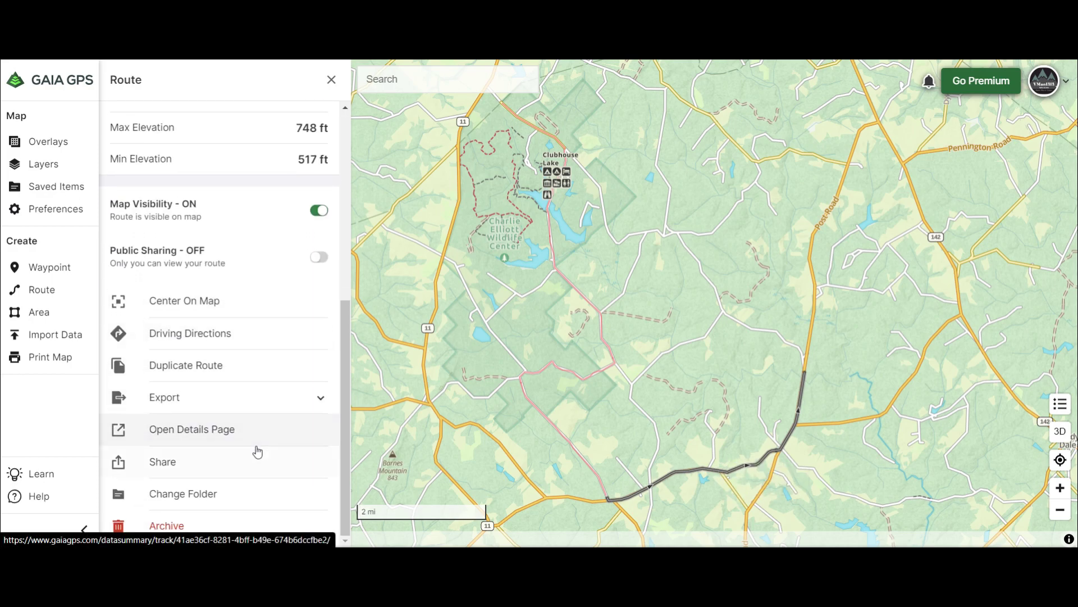
pyautogui.click(221, 492)
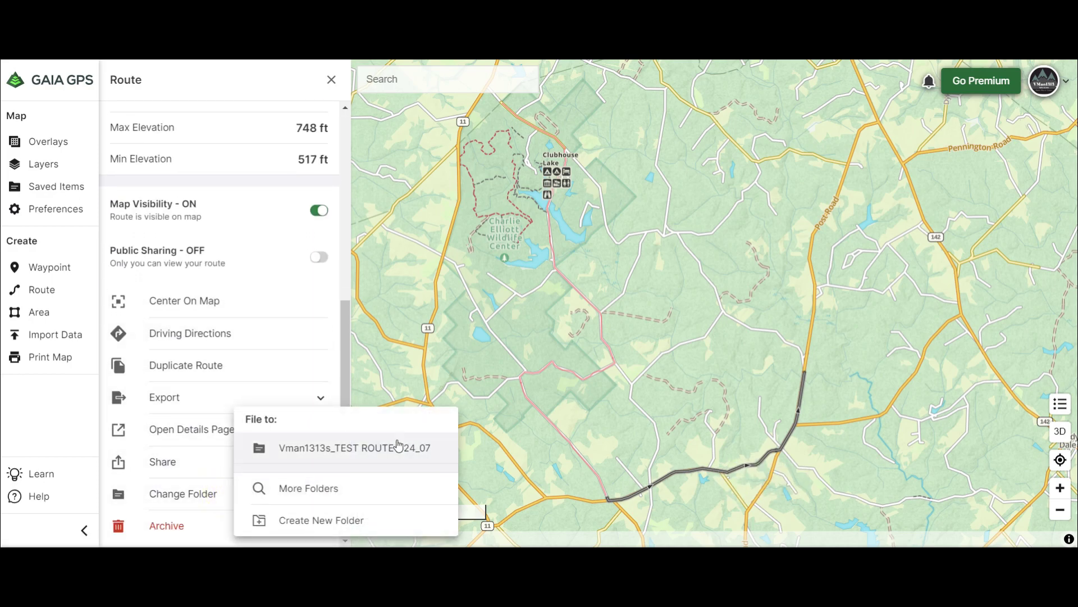
pyautogui.click(366, 447)
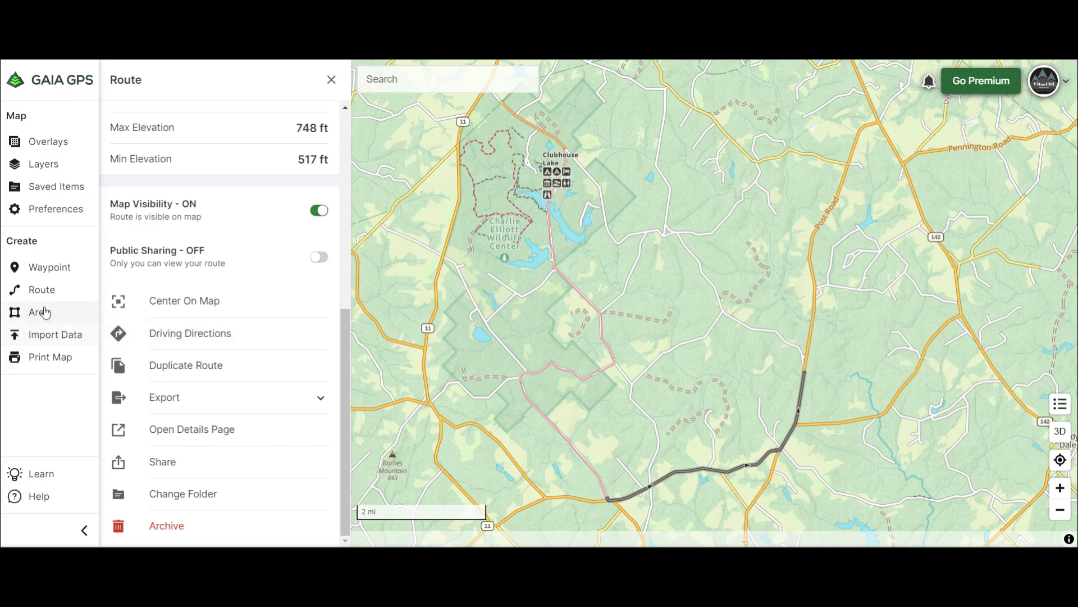
# Create a red route from Post Road just above the black route's end to the road junction northeast of Clubhouse Lake
pyautogui.click(41, 289)
pyautogui.click(119, 262)
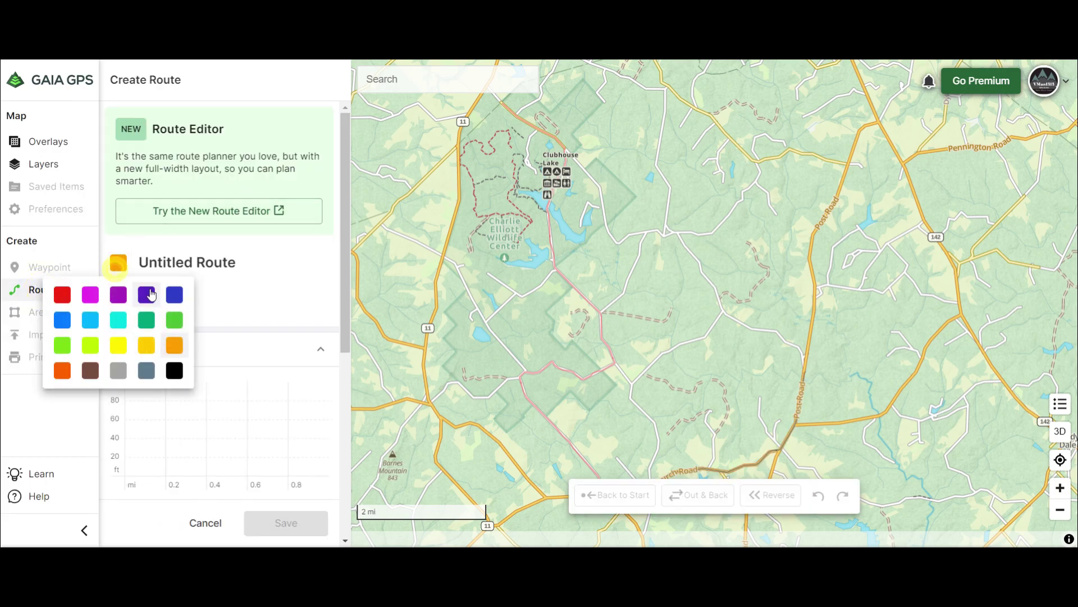
pyautogui.click(62, 293)
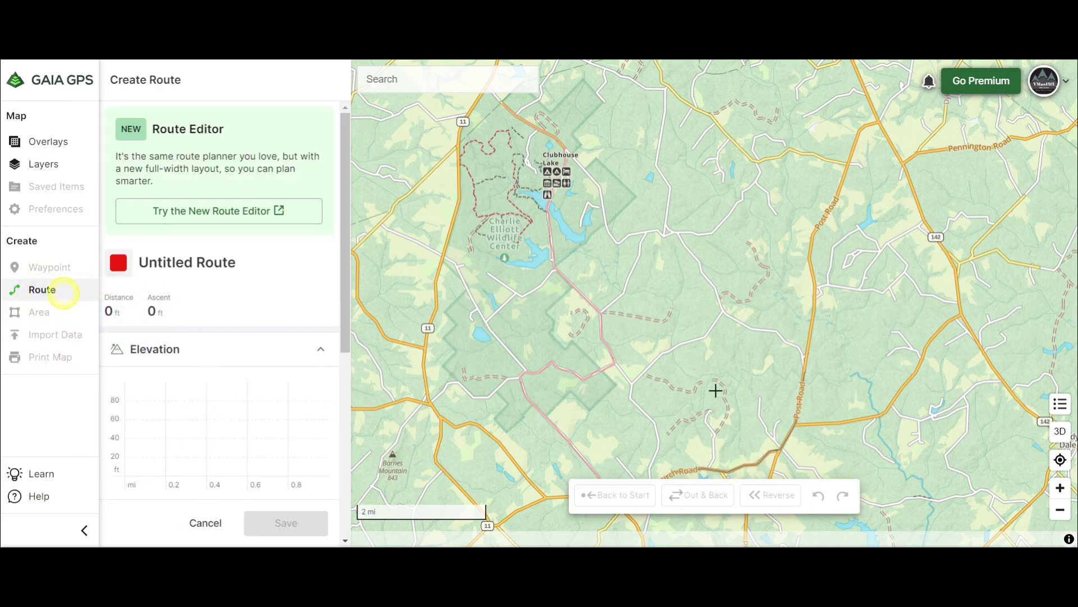
pyautogui.click(804, 358)
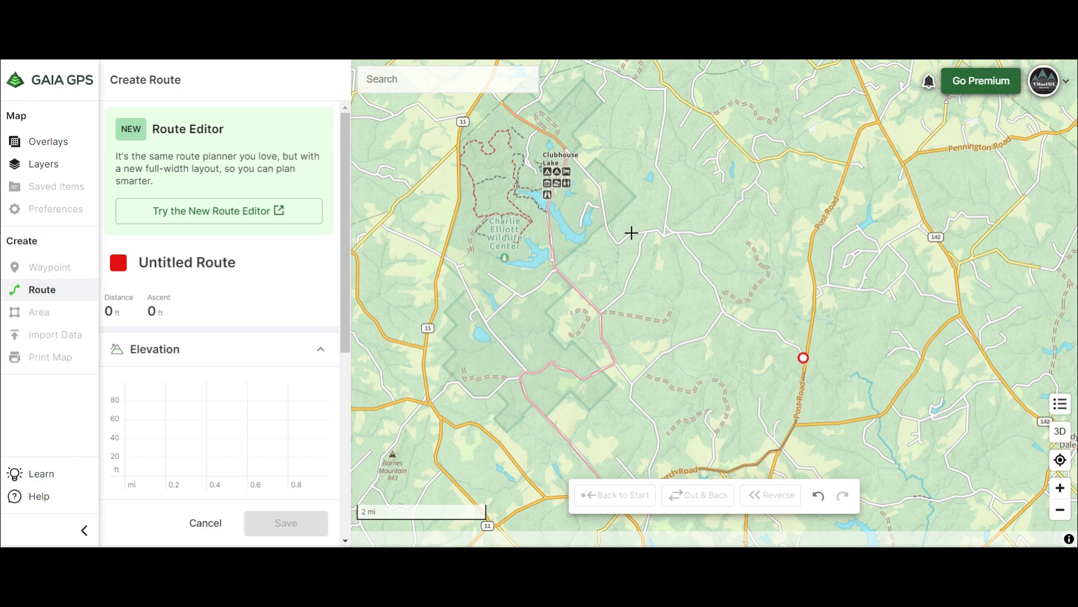
pyautogui.click(666, 96)
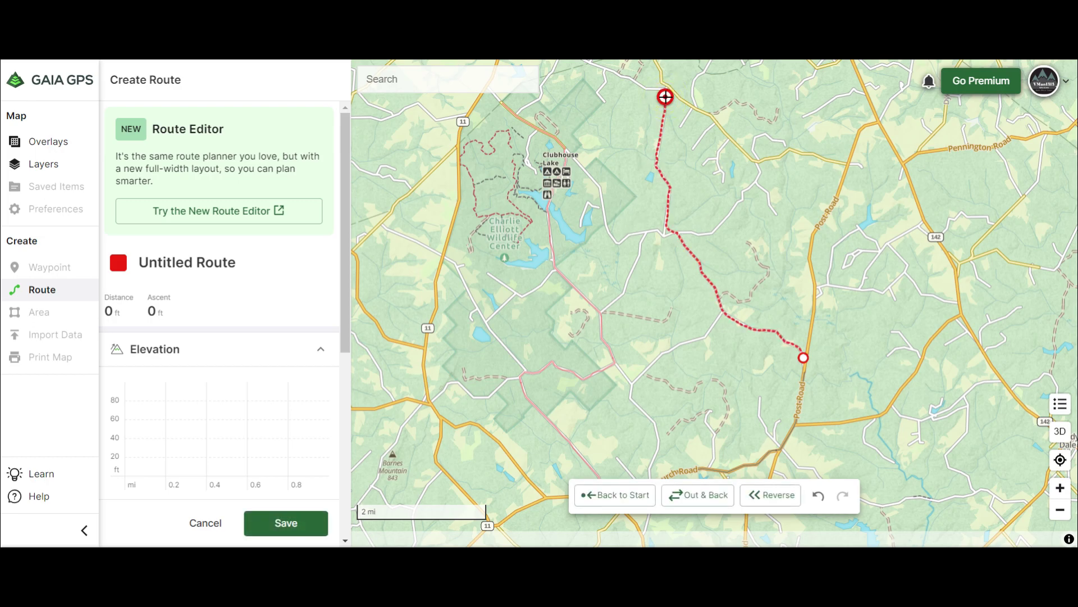
# Name the red route TEST ROUTE 03 and save it
pyautogui.moveTo(698, 161); pyautogui.dragTo(728, 262)
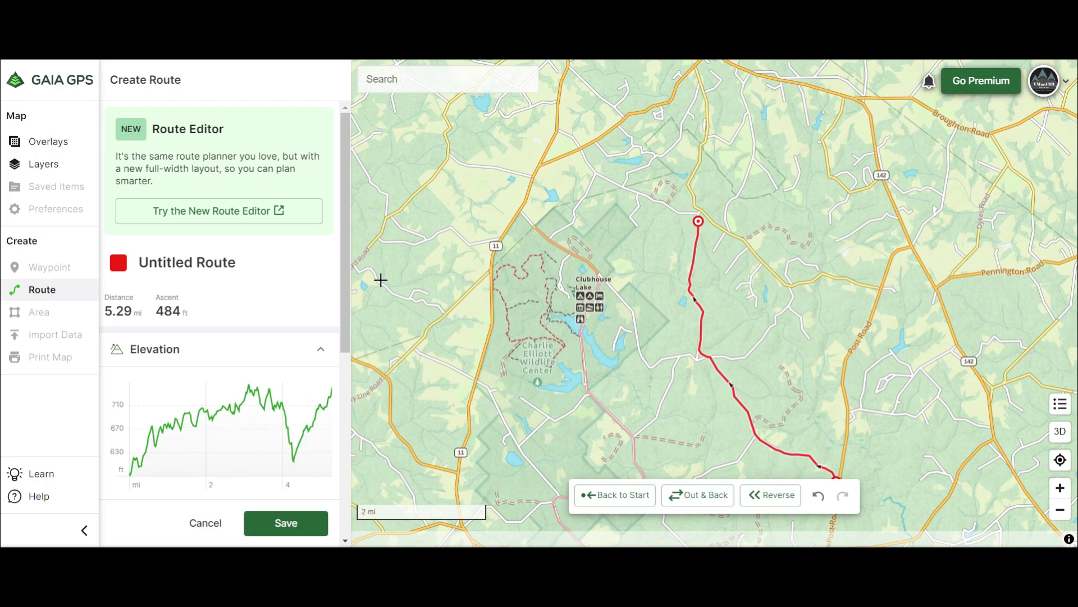
pyautogui.click(255, 268)
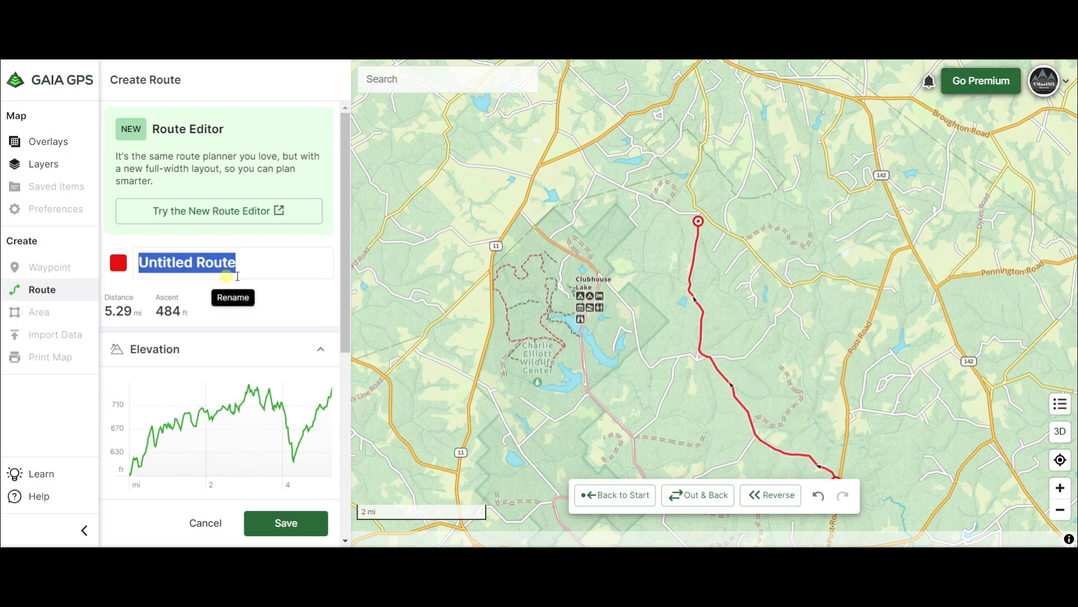
pyautogui.write('TEST ROUTE 03')
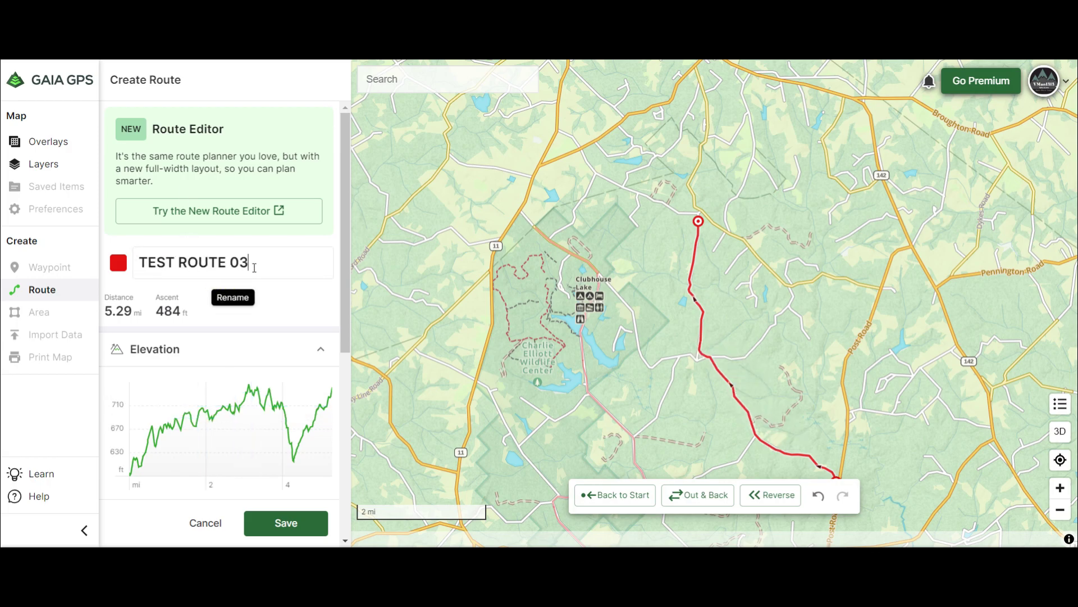
pyautogui.click(286, 524)
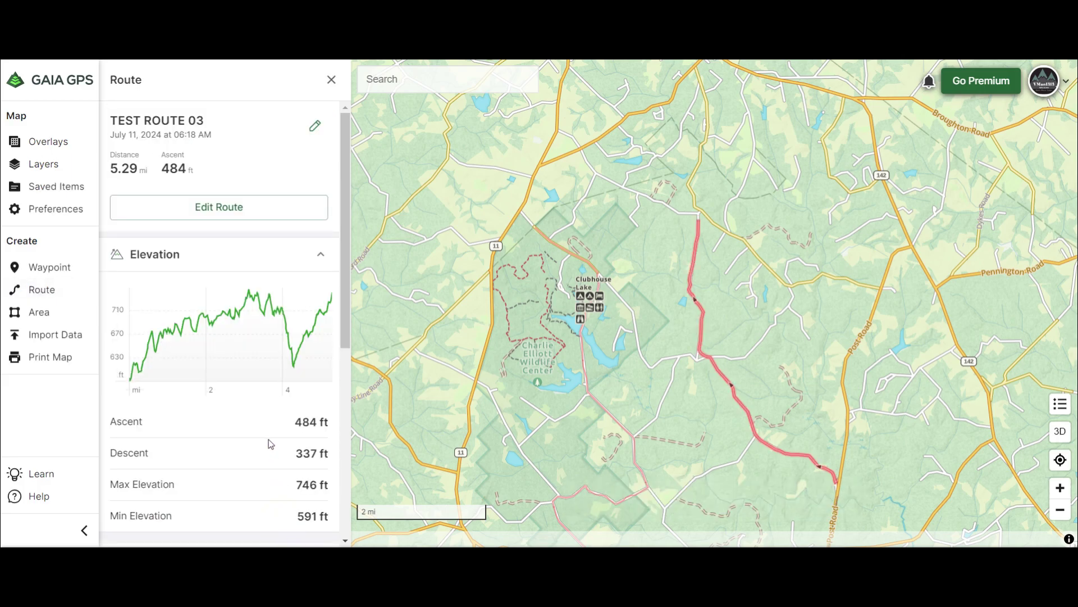
# File TEST ROUTE 03 in the Vman1313s_TEST ROUTE _ 24_07 folder
pyautogui.scroll(-5, 272, 443)
pyautogui.click(219, 495)
pyautogui.click(375, 448)
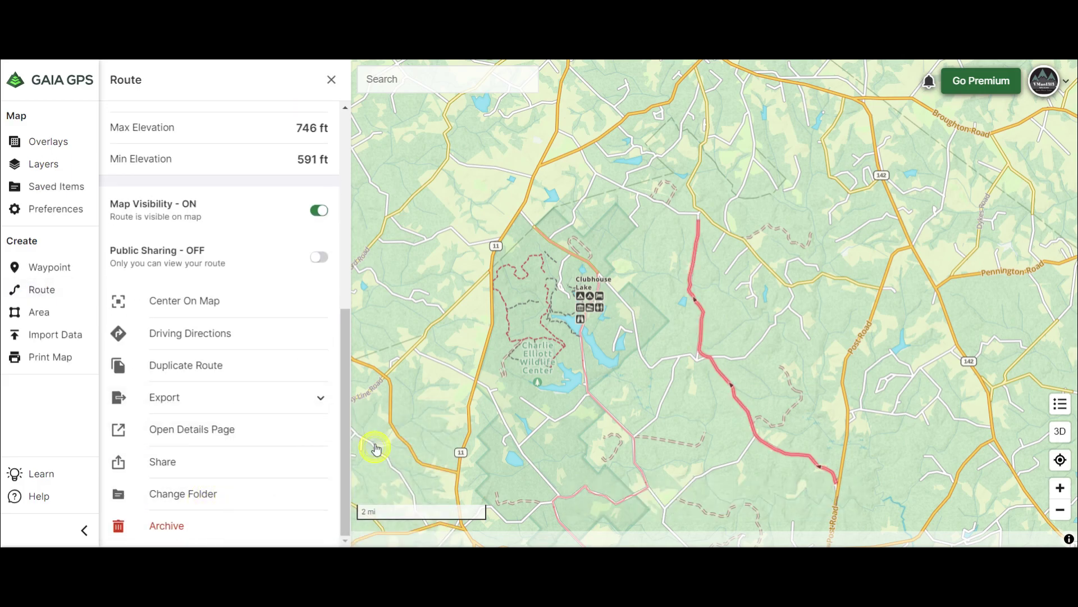
# Create a route from the north end of TEST ROUTE 03 along James Benton Road to Marben Farm Road at the first route's north end
pyautogui.click(39, 295)
pyautogui.click(698, 218)
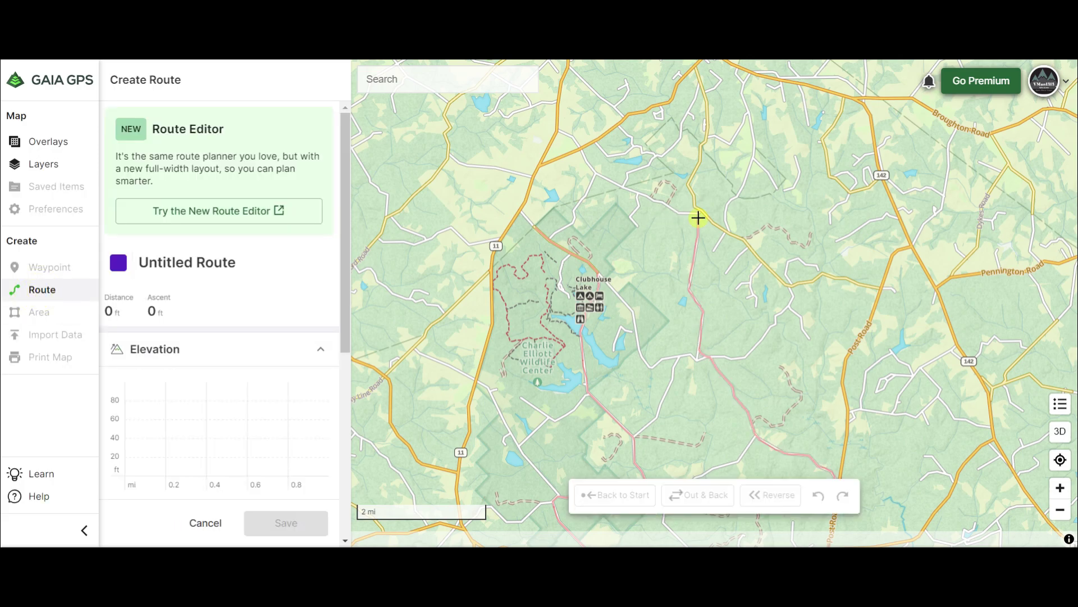
pyautogui.click(698, 218)
pyautogui.click(598, 174)
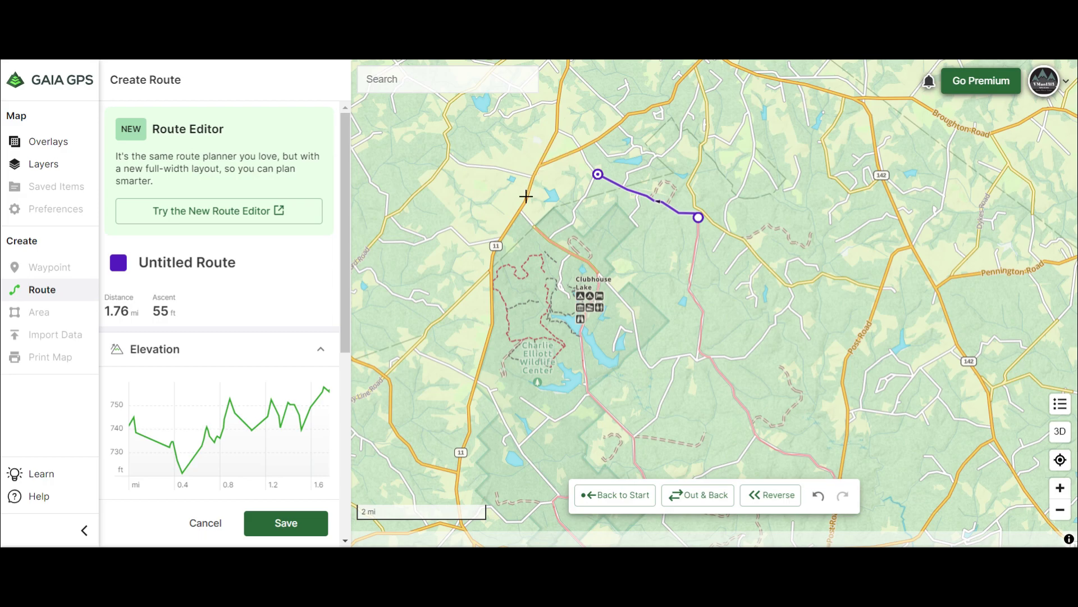
pyautogui.click(529, 221)
pyautogui.scroll(5, 529, 221)
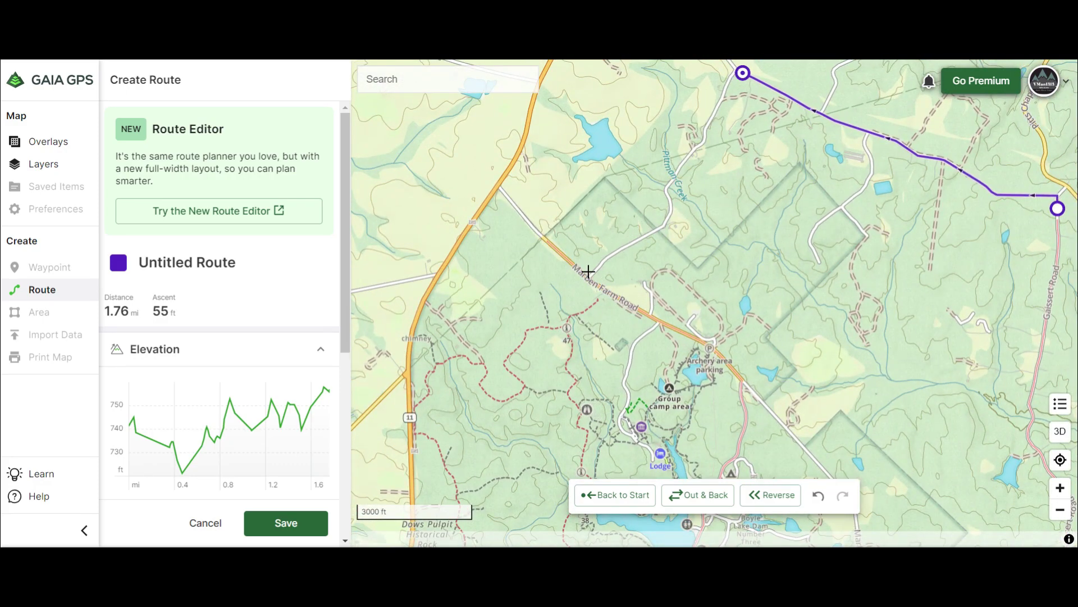
pyautogui.click(539, 234)
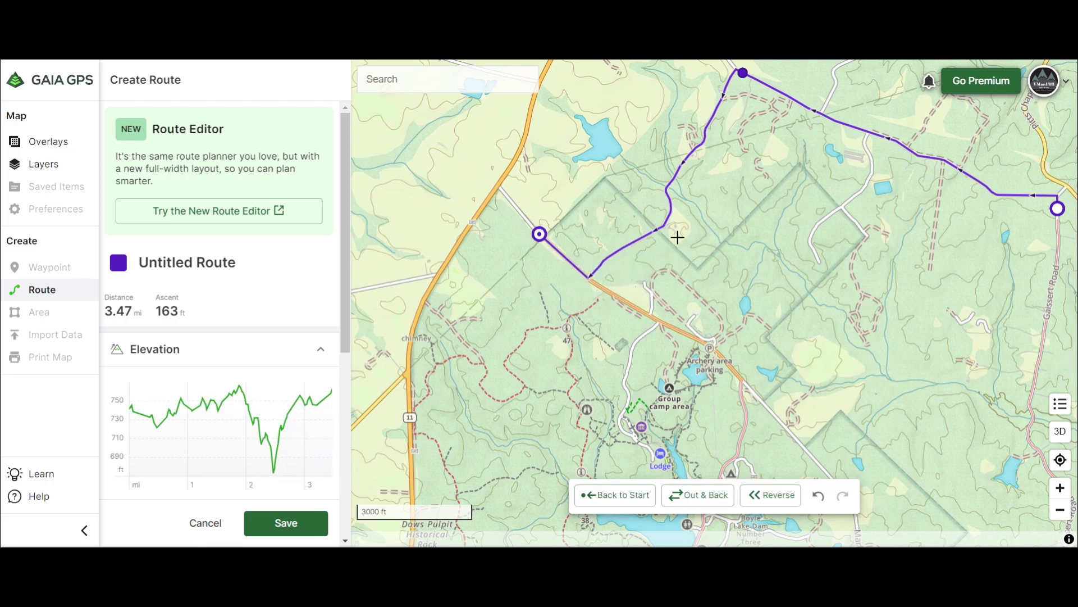
# Reroute the section beside Pittman Creek onto Route 11 just below the Spears Lane junction
pyautogui.moveTo(681, 237); pyautogui.dragTo(695, 300)
pyautogui.moveTo(677, 272)
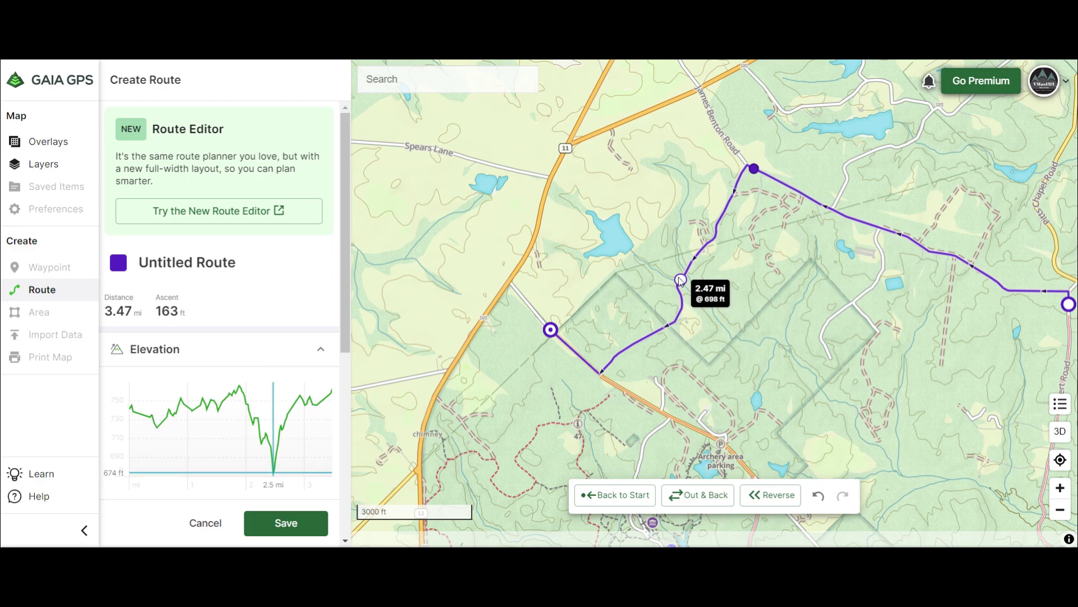
pyautogui.moveTo(681, 279); pyautogui.dragTo(556, 165)
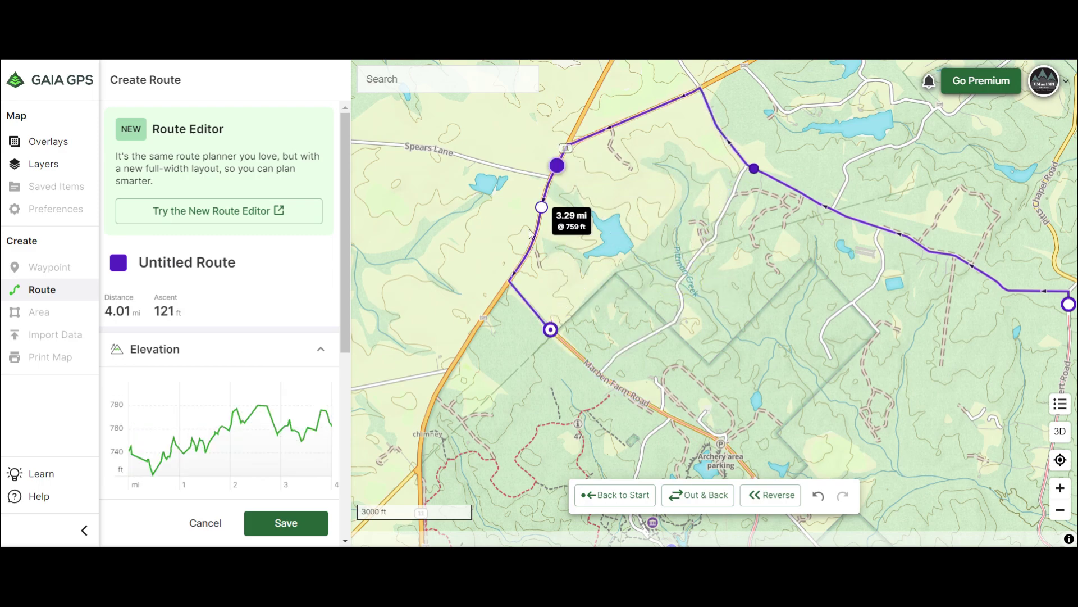
# Colour the rerouted route black, name it TEST ROUTE 05 and save it
pyautogui.click(118, 270)
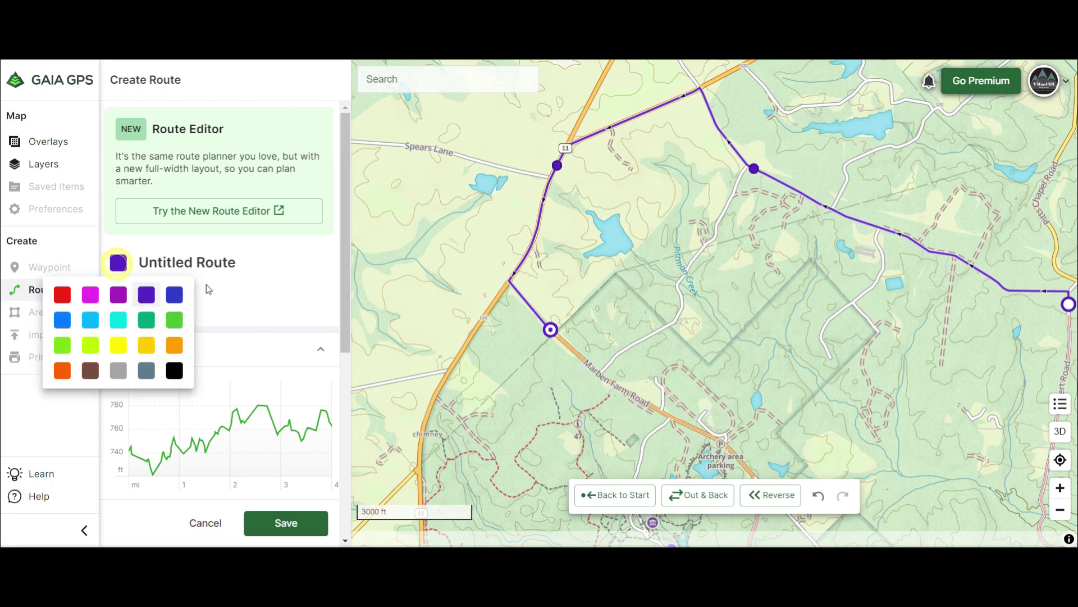
pyautogui.click(173, 369)
pyautogui.moveTo(247, 262); pyautogui.dragTo(134, 262)
pyautogui.write('TEST ROUTE 05')
pyautogui.click(280, 522)
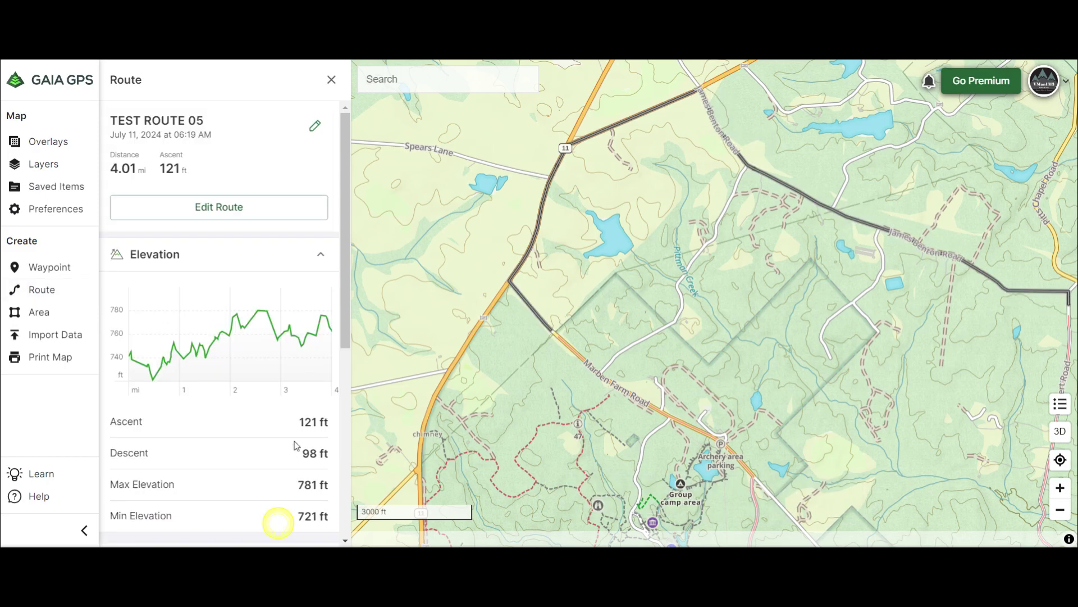
# File TEST ROUTE 05 in the Vman1313s_TEST ROUTE _ 24_07 folder and close the route details
pyautogui.scroll(-5, 287, 446)
pyautogui.click(205, 497)
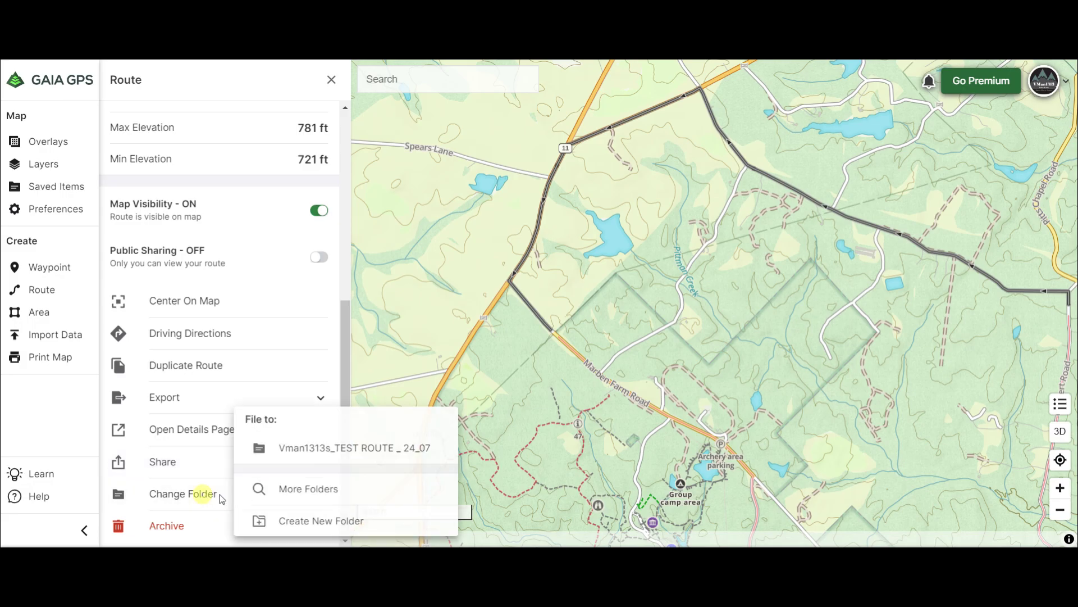
pyautogui.click(320, 457)
pyautogui.click(332, 80)
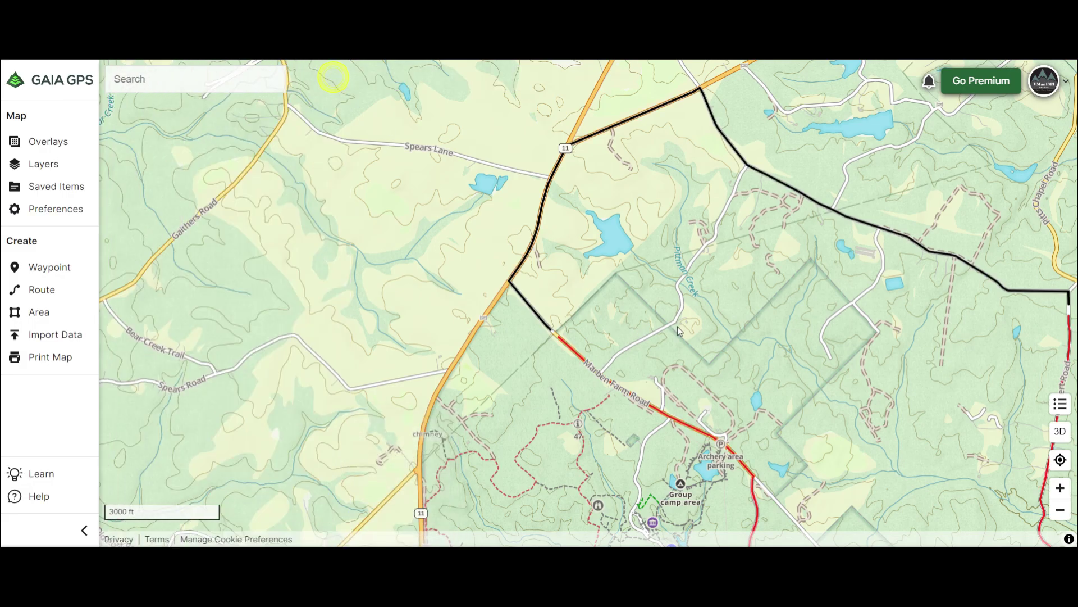
# Examine the loop formed by the saved red and black routes around the Charlie Elliott Wildlife Center
pyautogui.scroll(-5, 645, 326)
pyautogui.scroll(-3, 665, 337)
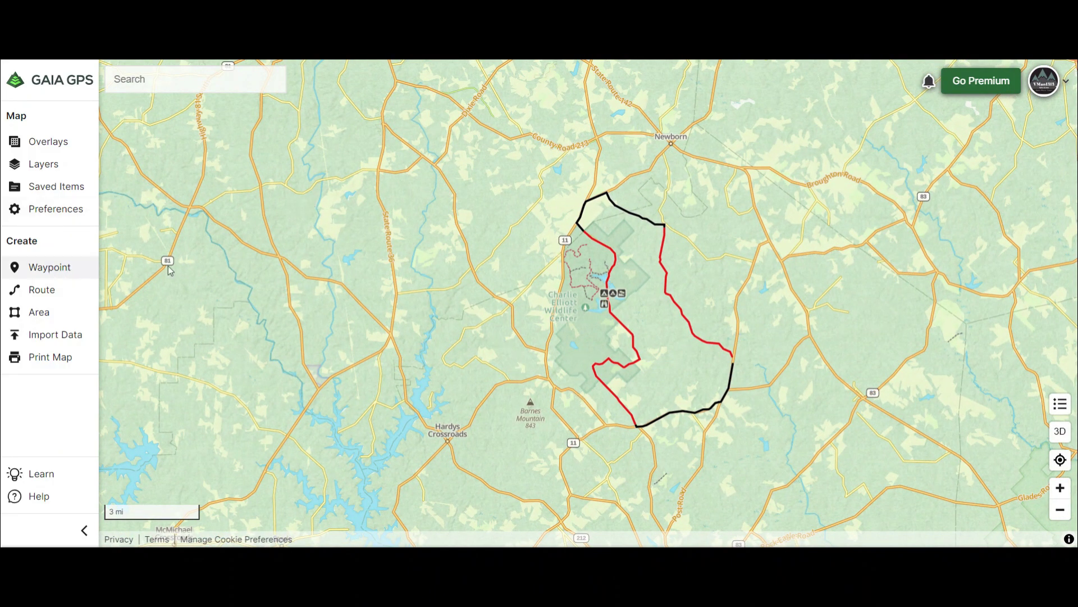
pyautogui.scroll(4, 642, 298)
pyautogui.scroll(3, 627, 312)
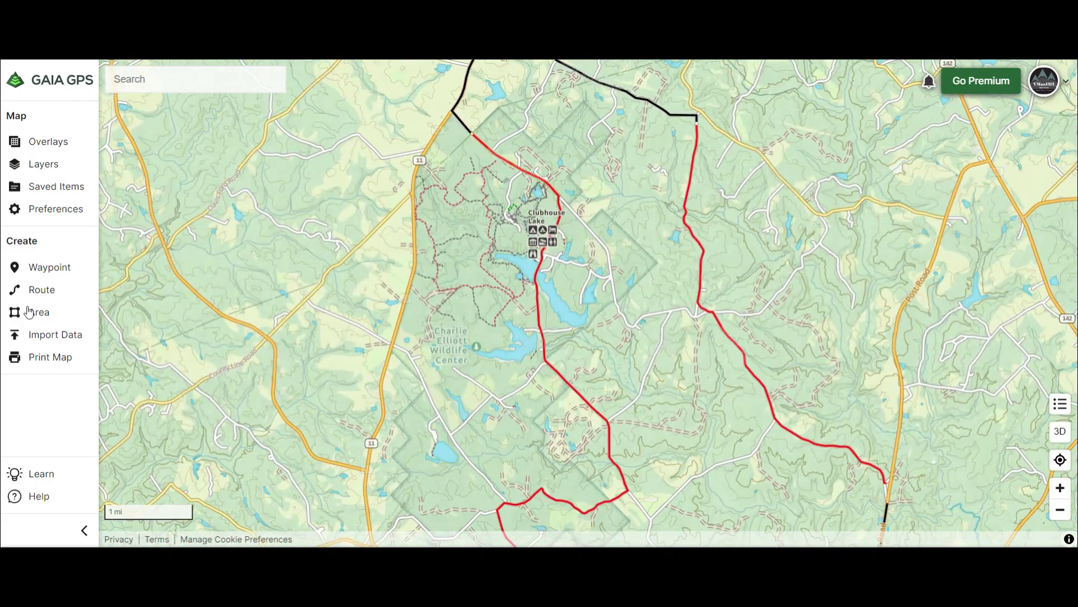
# Create a waypoint with the tent icon at the campground north of Bennett Lake, at about 33.4594, -83.7256
pyautogui.click(35, 269)
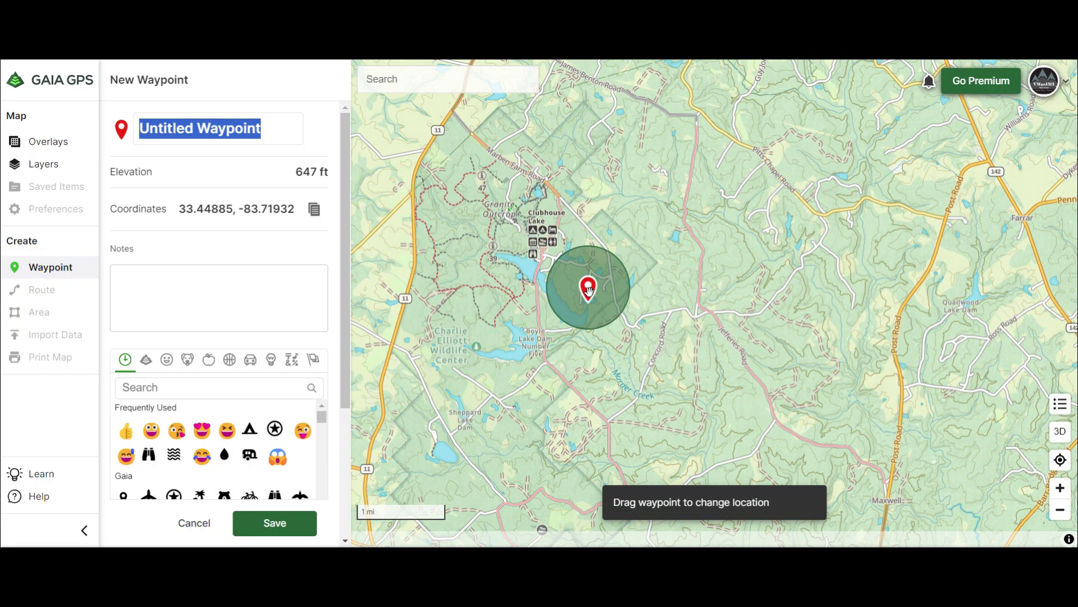
pyautogui.moveTo(588, 289); pyautogui.dragTo(554, 247)
pyautogui.scroll(4, 639, 232)
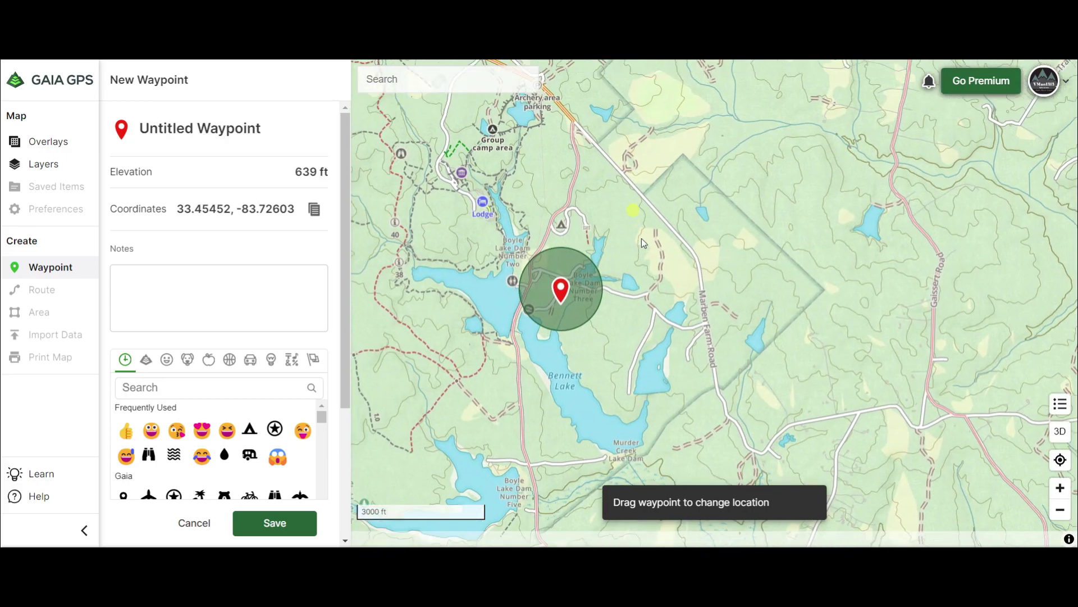
pyautogui.moveTo(568, 296); pyautogui.dragTo(578, 225)
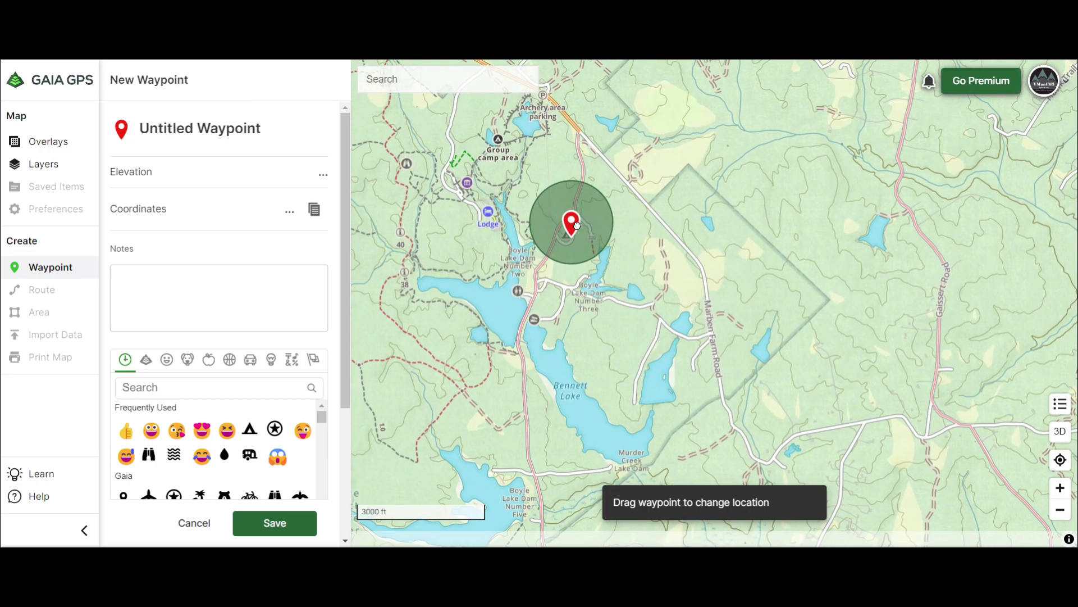
pyautogui.click(250, 429)
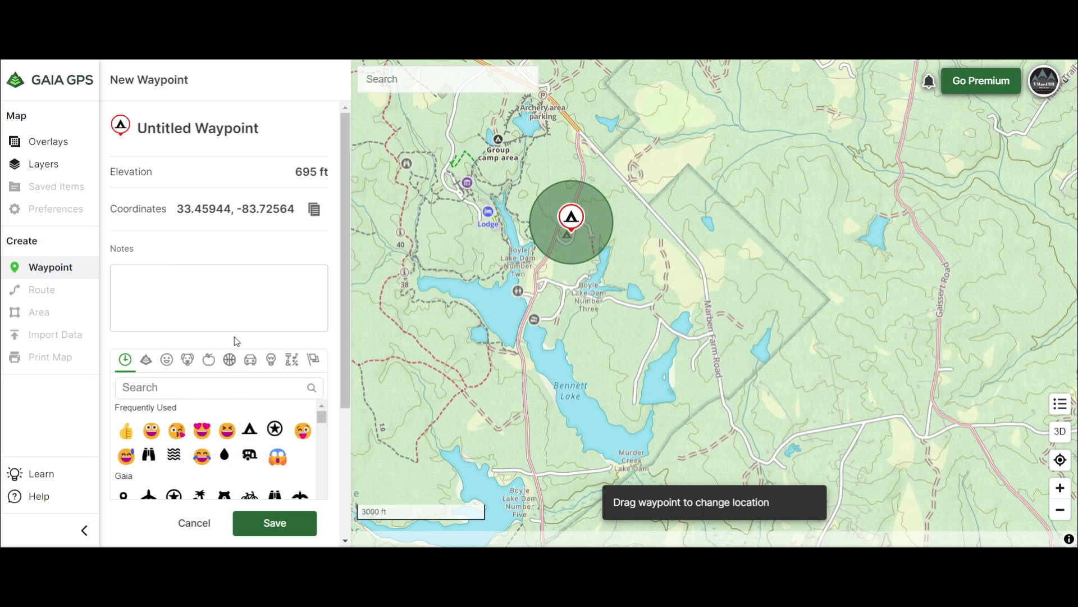
# Name the new waypoint CAMPGROUND and save it
pyautogui.click(268, 126)
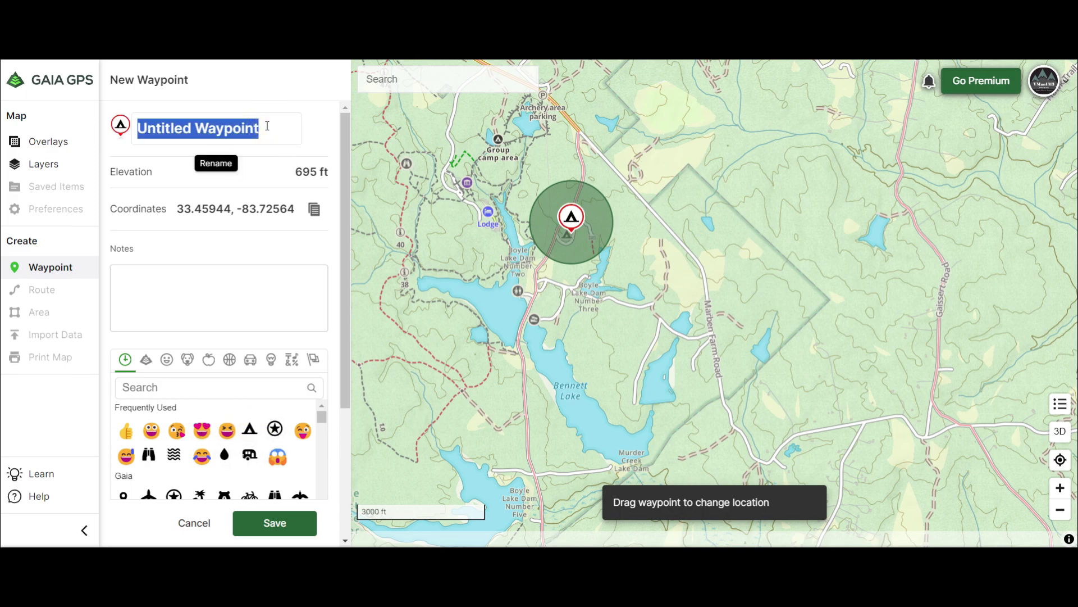
pyautogui.write('CAMP GRO')
pyautogui.press('BackSpace')
pyautogui.press('BackSpace')
pyautogui.press('BackSpace')
pyautogui.write('ROUND')
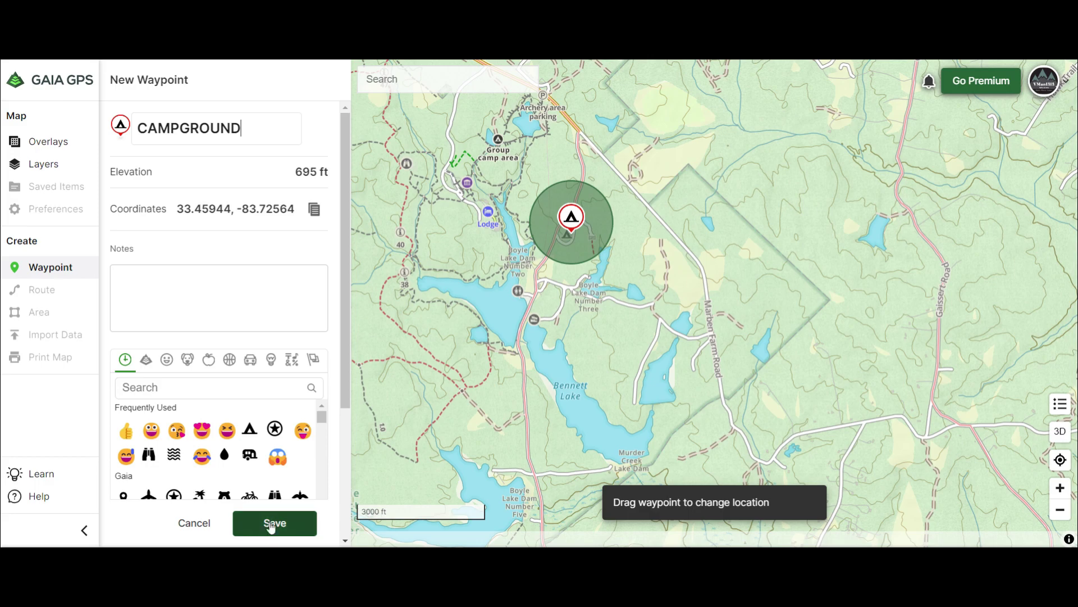
pyautogui.click(271, 522)
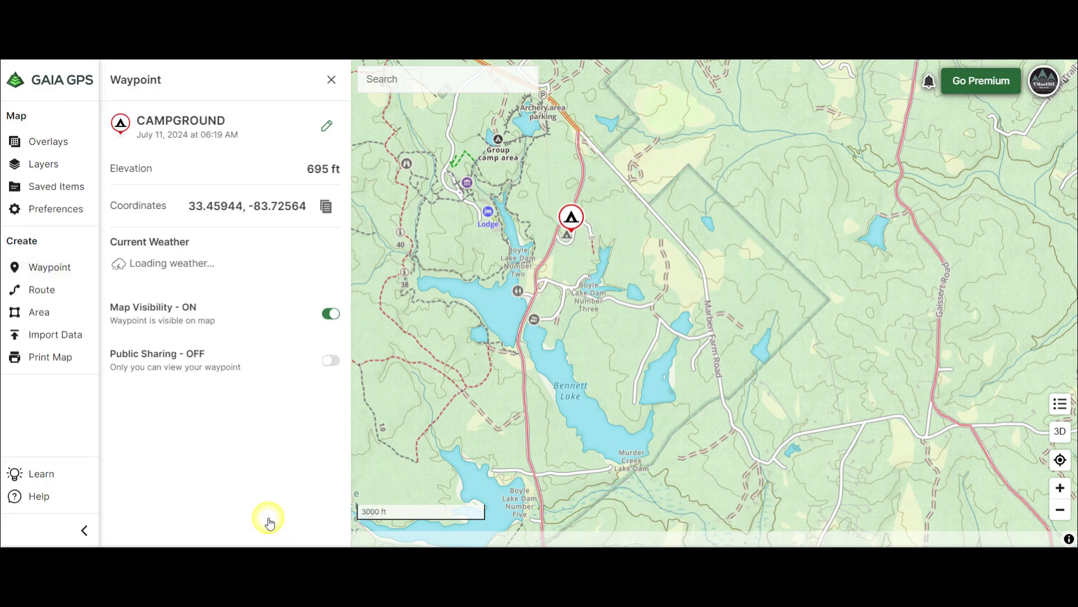
# File the CAMPGROUND waypoint in the Vman1313s_TEST ROUTE _ 24_07 folder
pyautogui.scroll(-2, 291, 439)
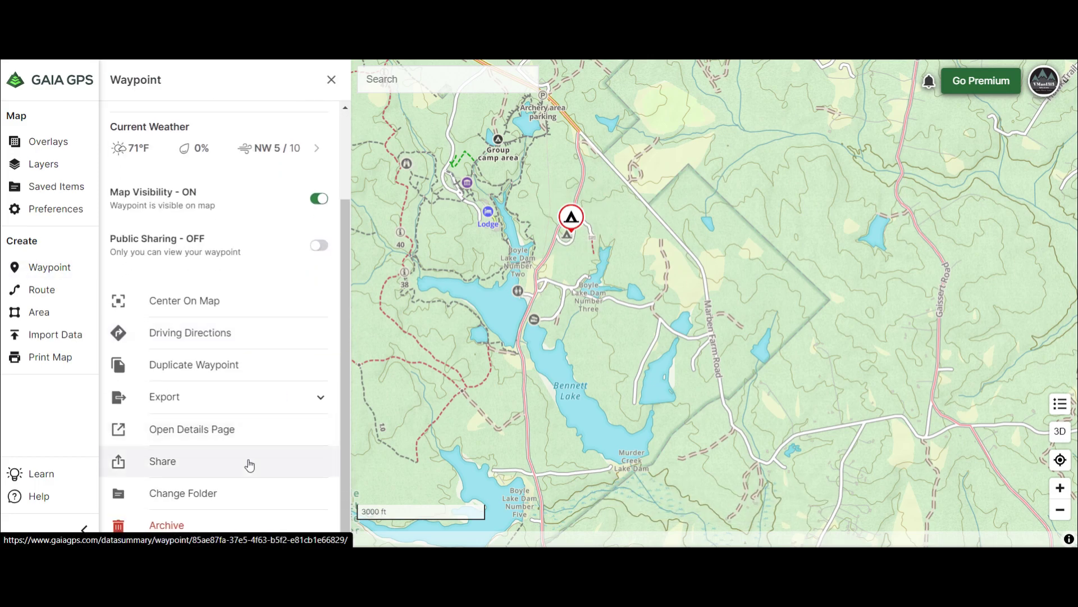
pyautogui.click(214, 495)
pyautogui.click(392, 446)
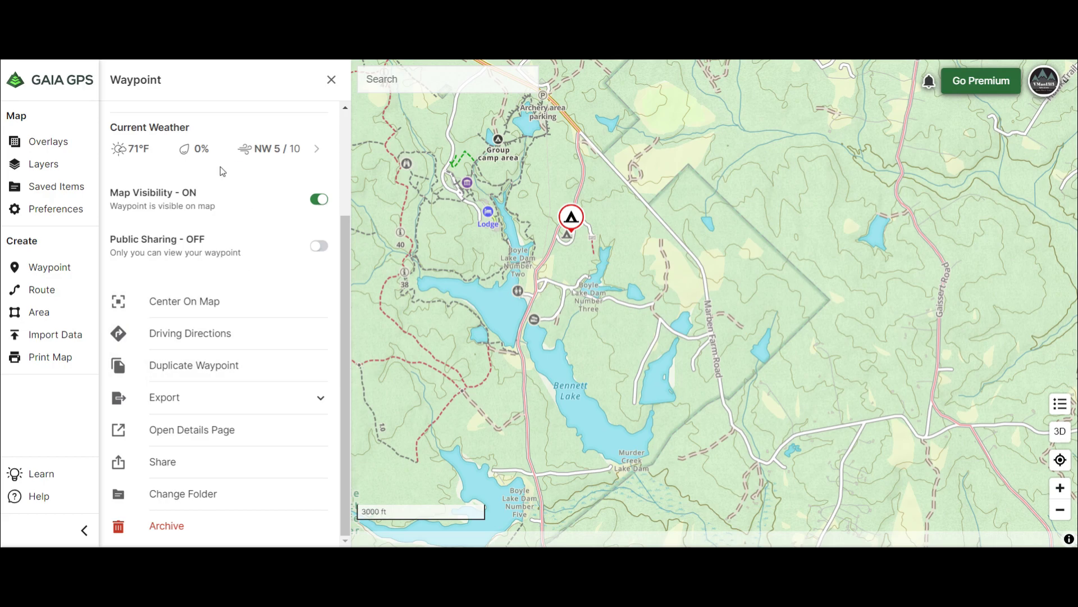
pyautogui.scroll(3, 268, 276)
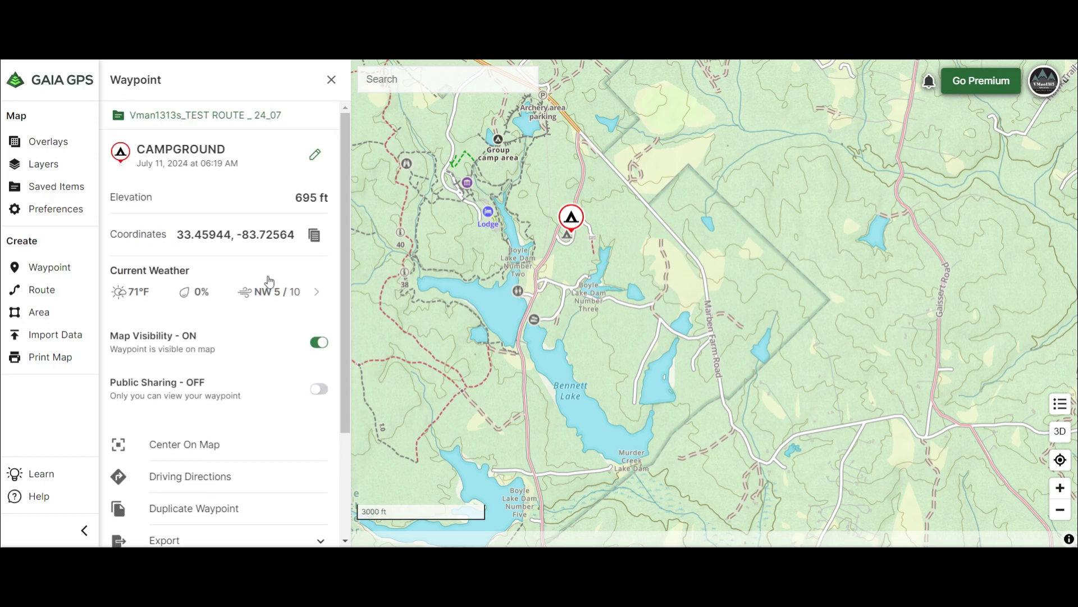
pyautogui.scroll(-3, 264, 278)
# Create and save a BATHROOMS waypoint with the droplet icon at the restroom symbol near Boyle Lake Dam Number Two, about 33.4559, -83.7294
pyautogui.click(56, 270)
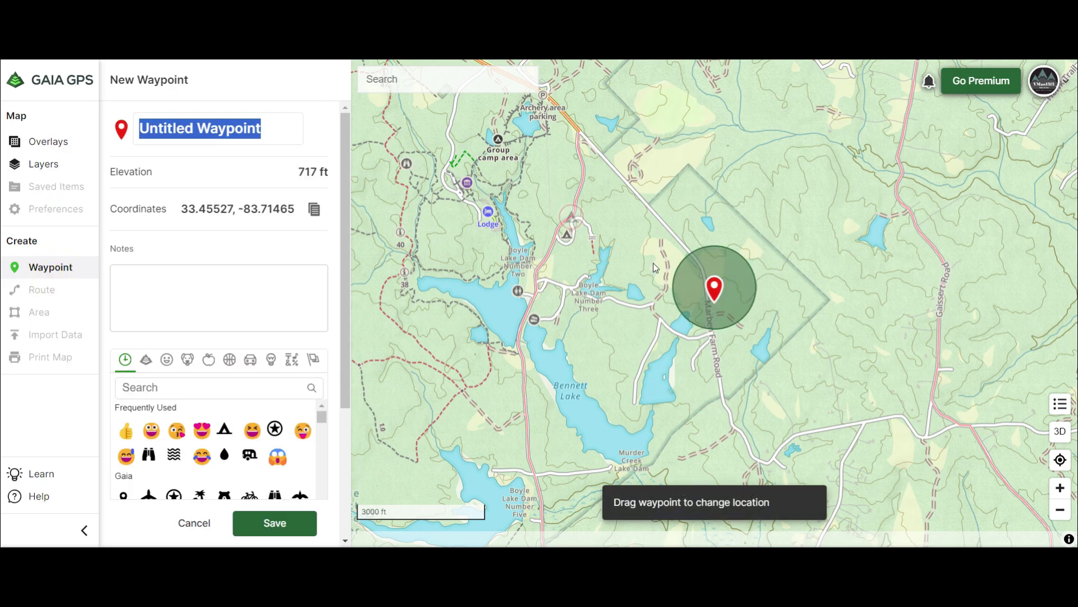
pyautogui.moveTo(705, 290); pyautogui.dragTo(522, 283)
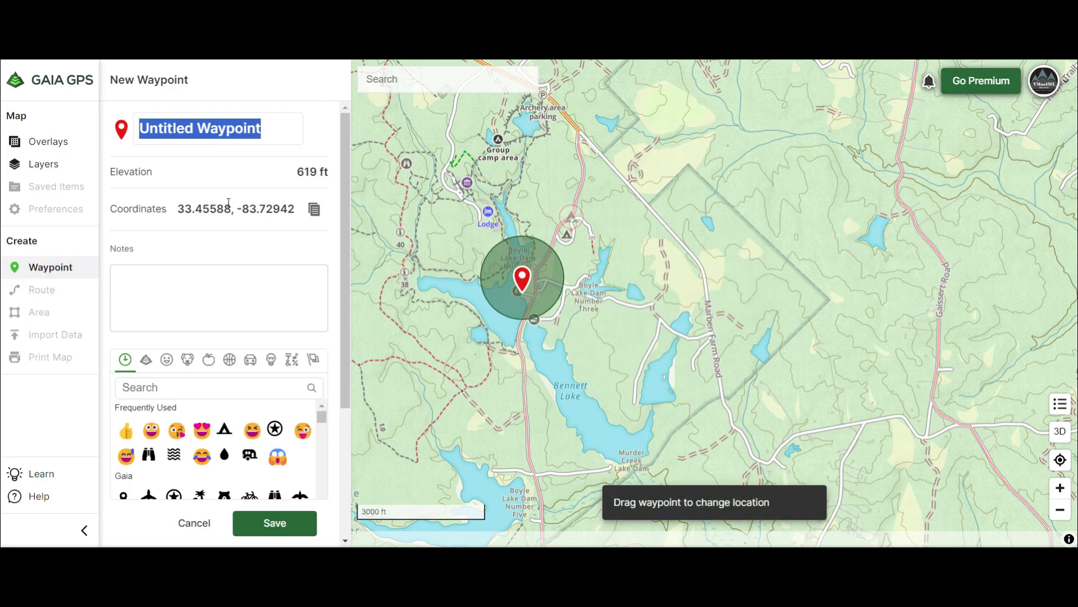
pyautogui.write('BAT')
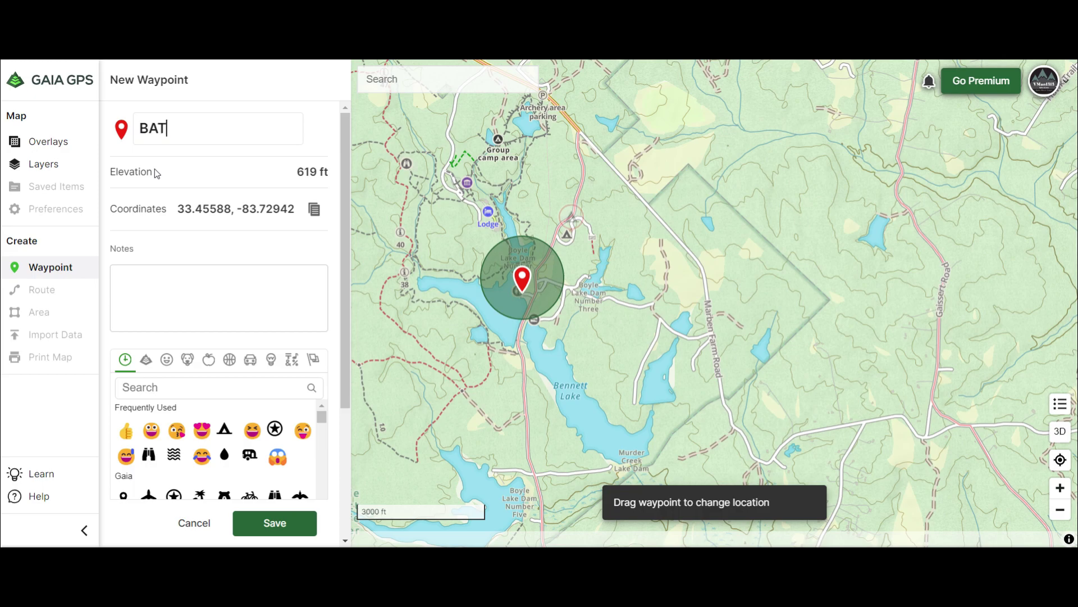
pyautogui.write('HROOMS')
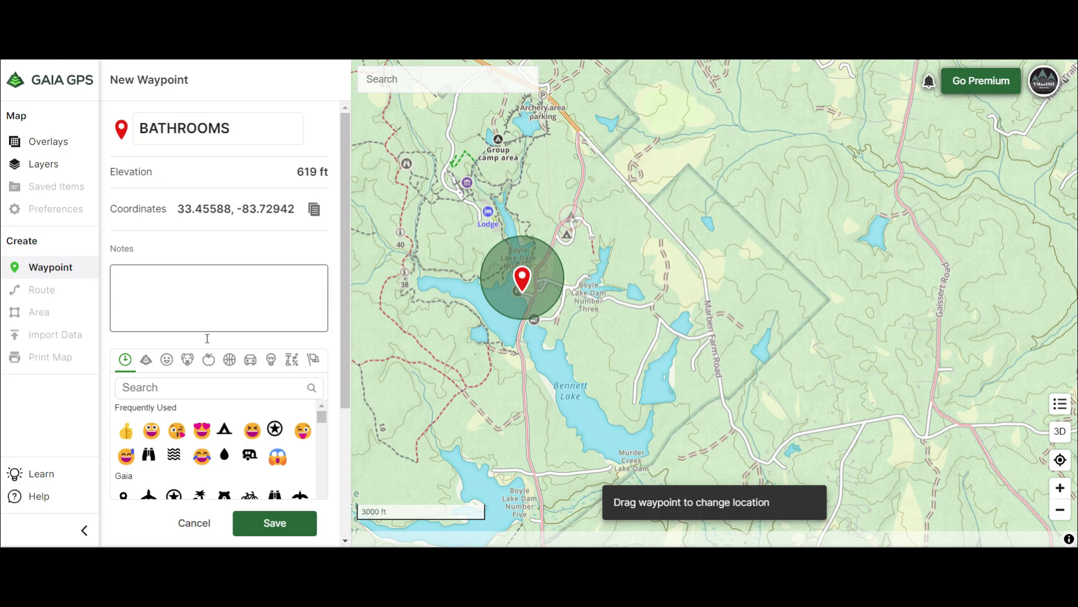
pyautogui.click(224, 454)
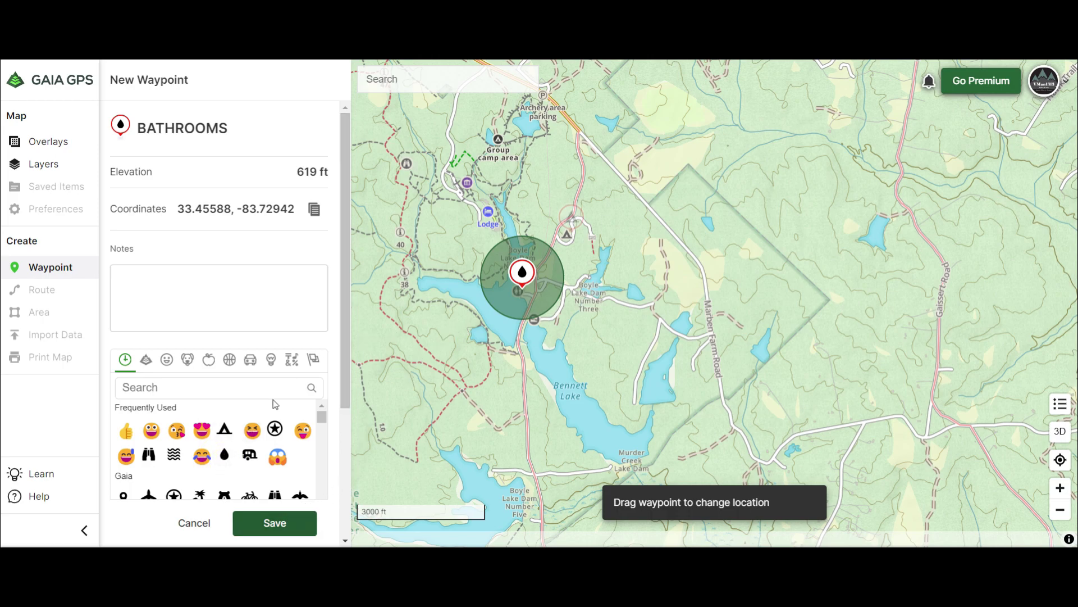
pyautogui.click(274, 521)
# File the BATHROOMS waypoint in the Vman1313s_TEST ROUTE _ 24_07 folder and close its details
pyautogui.scroll(-2, 272, 374)
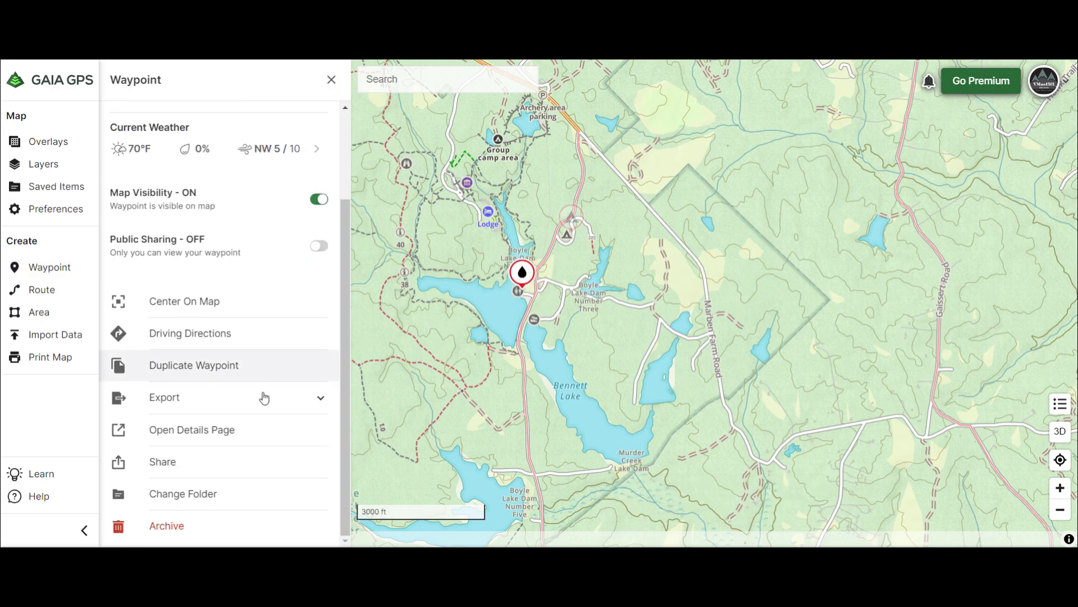
pyautogui.click(188, 492)
pyautogui.click(339, 459)
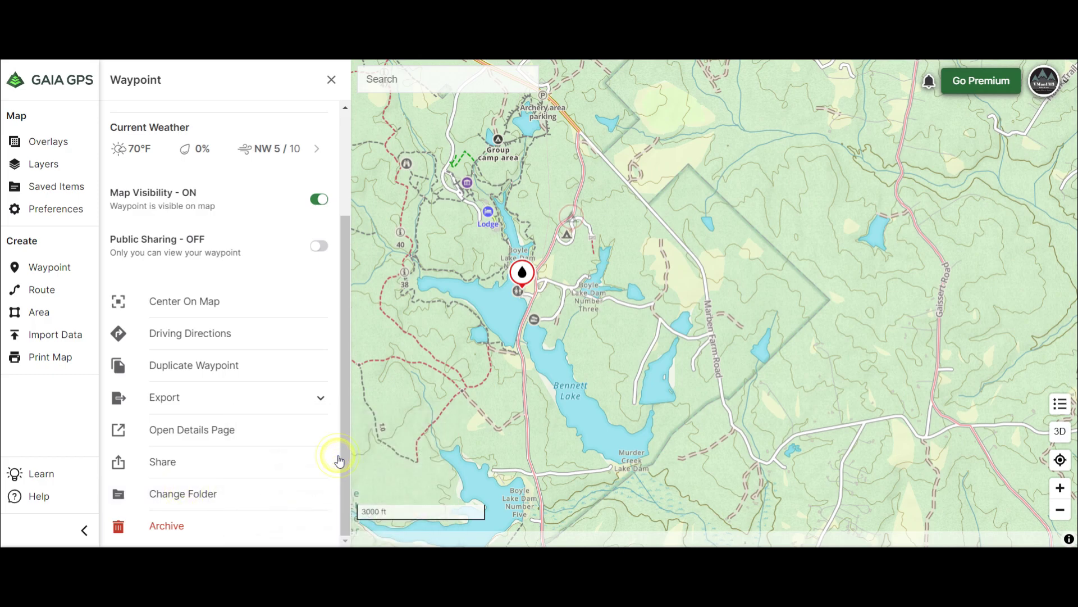
pyautogui.scroll(3, 286, 352)
pyautogui.click(330, 83)
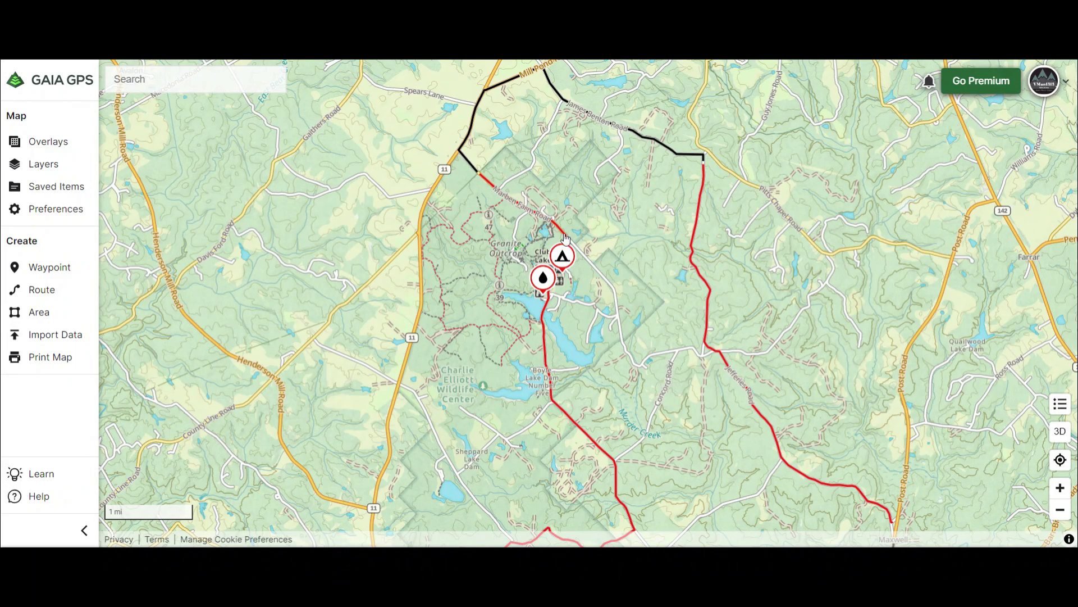
# Examine the complete red and black route loop together with the CAMPGROUND and BATHROOMS waypoints
pyautogui.moveTo(604, 373); pyautogui.dragTo(572, 300)
pyautogui.moveTo(597, 497); pyautogui.dragTo(569, 362)
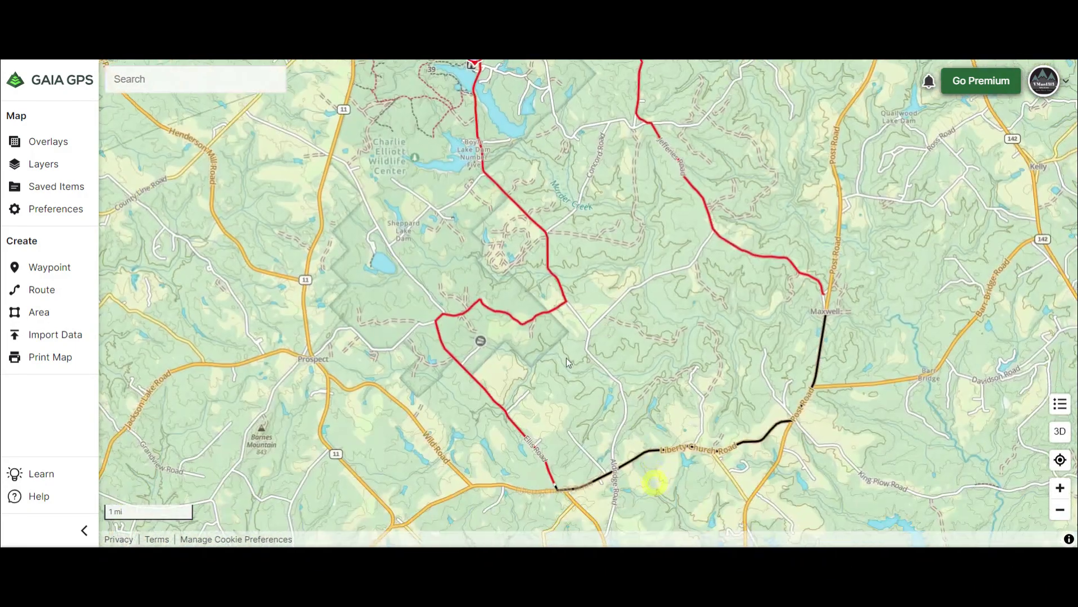
pyautogui.moveTo(564, 316); pyautogui.dragTo(621, 370)
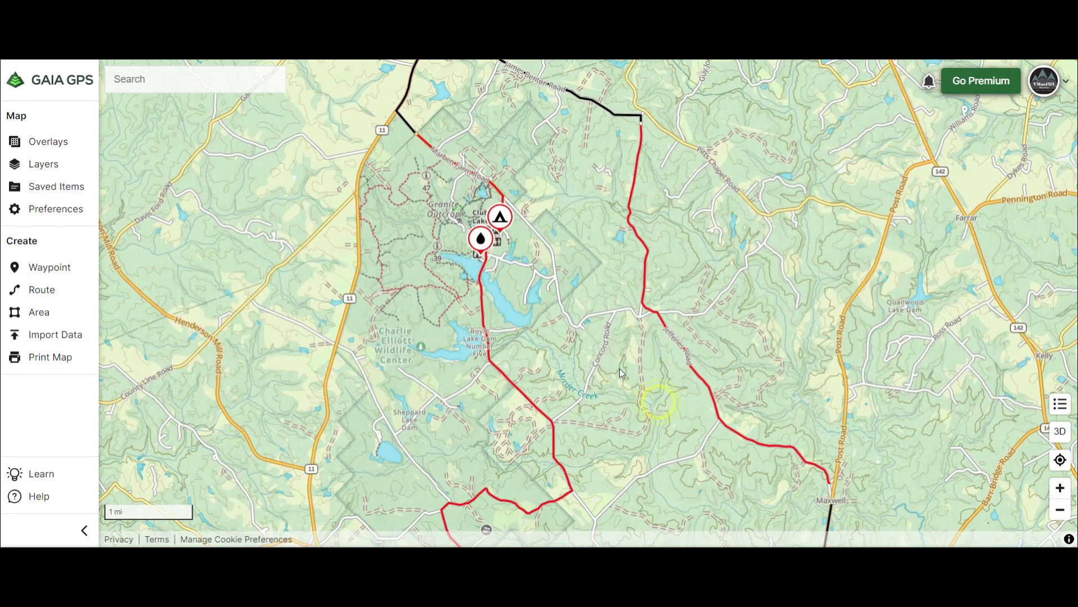
pyautogui.scroll(-5, 561, 427)
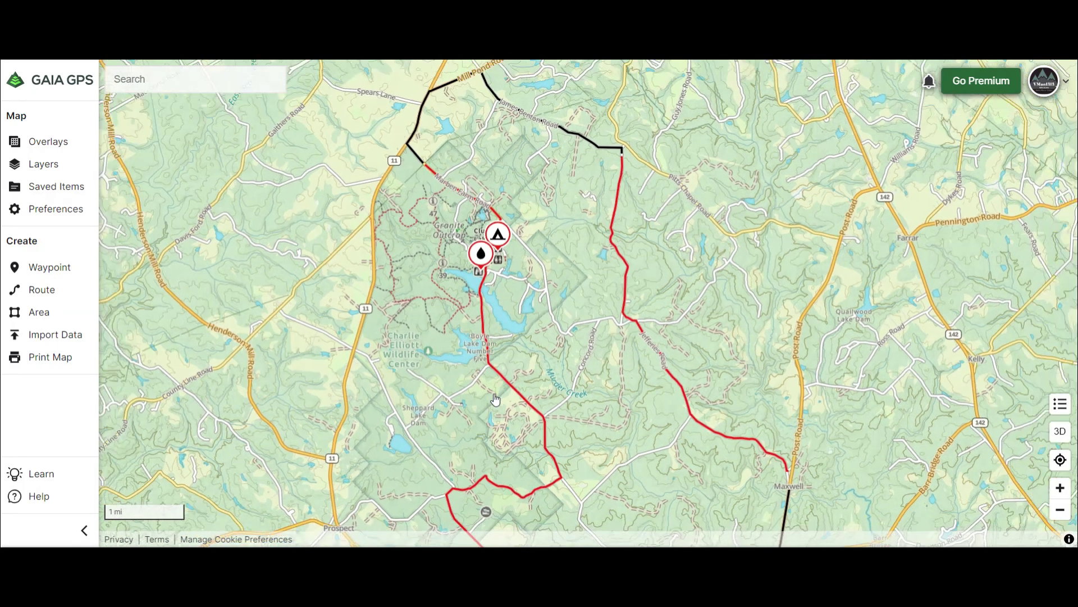
pyautogui.scroll(-2, 598, 425)
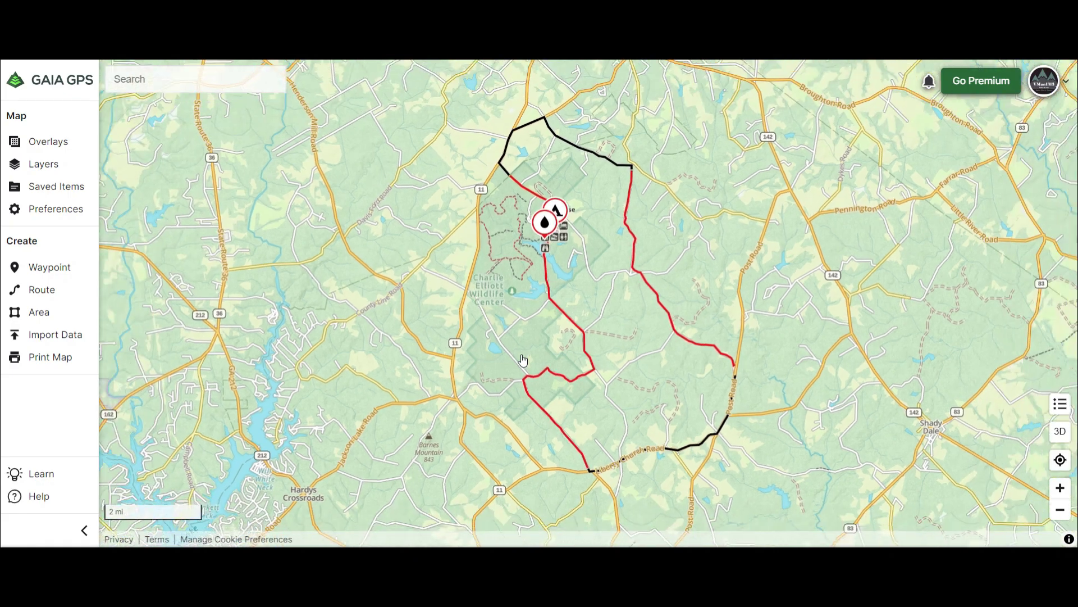
# Go to the account's list of folders and open the Vman1313s_TEST ROUTE _ 24_07 folder's details page
pyautogui.click(1060, 85)
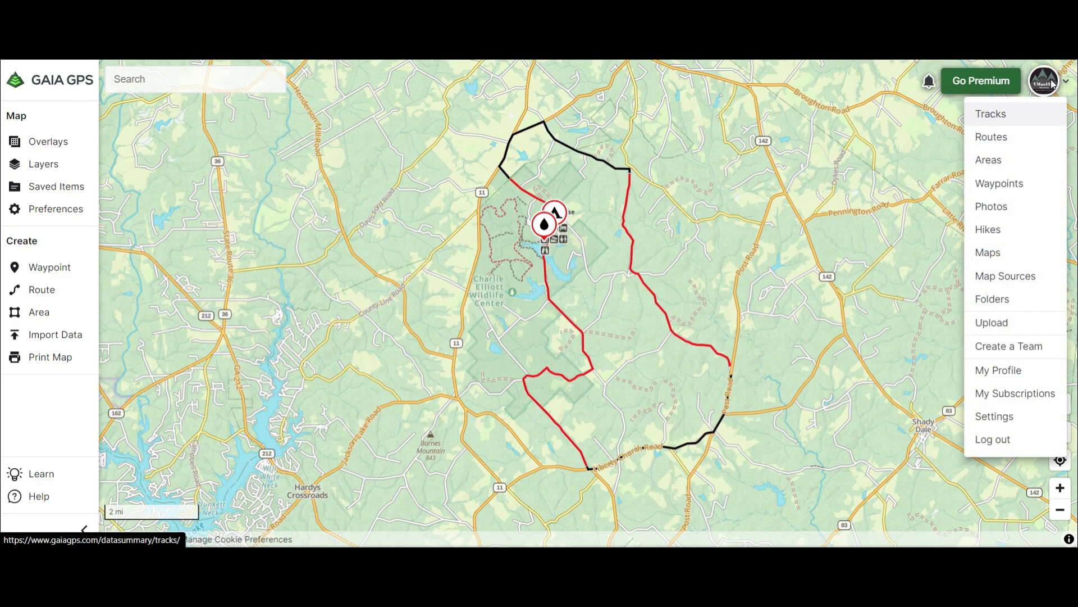
pyautogui.click(1067, 81)
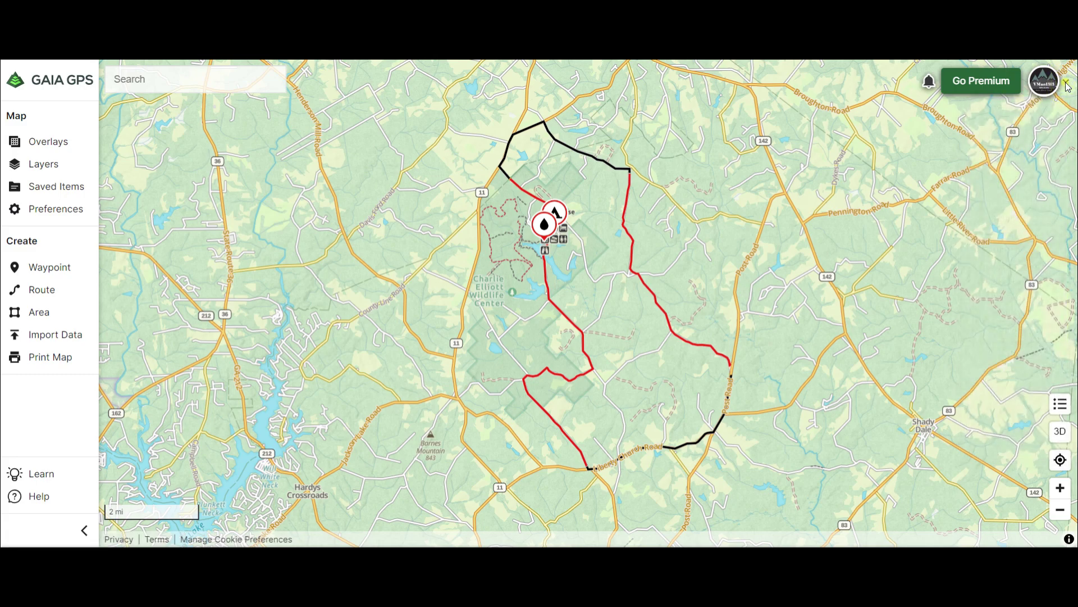
pyautogui.click(1050, 81)
pyautogui.click(982, 300)
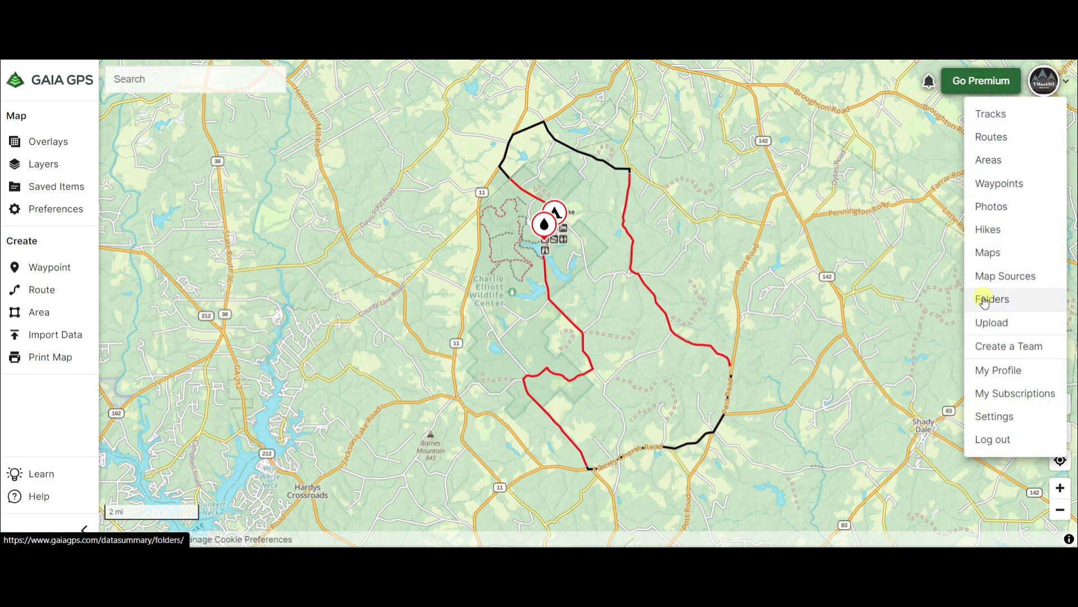
pyautogui.scroll(-3, 1009, 283)
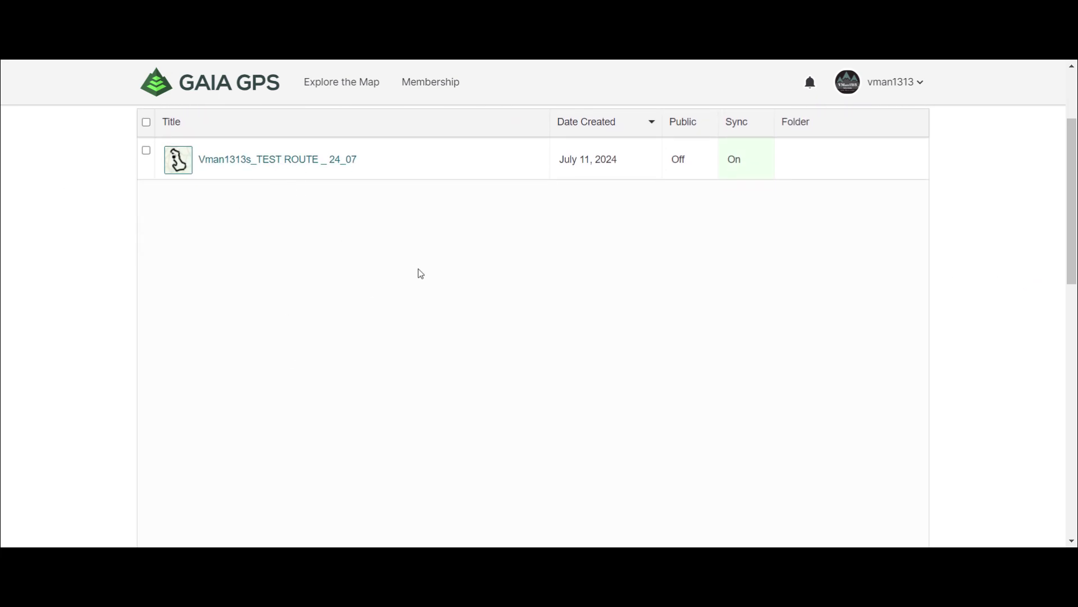
pyautogui.scroll(1, 418, 272)
pyautogui.scroll(2, 370, 262)
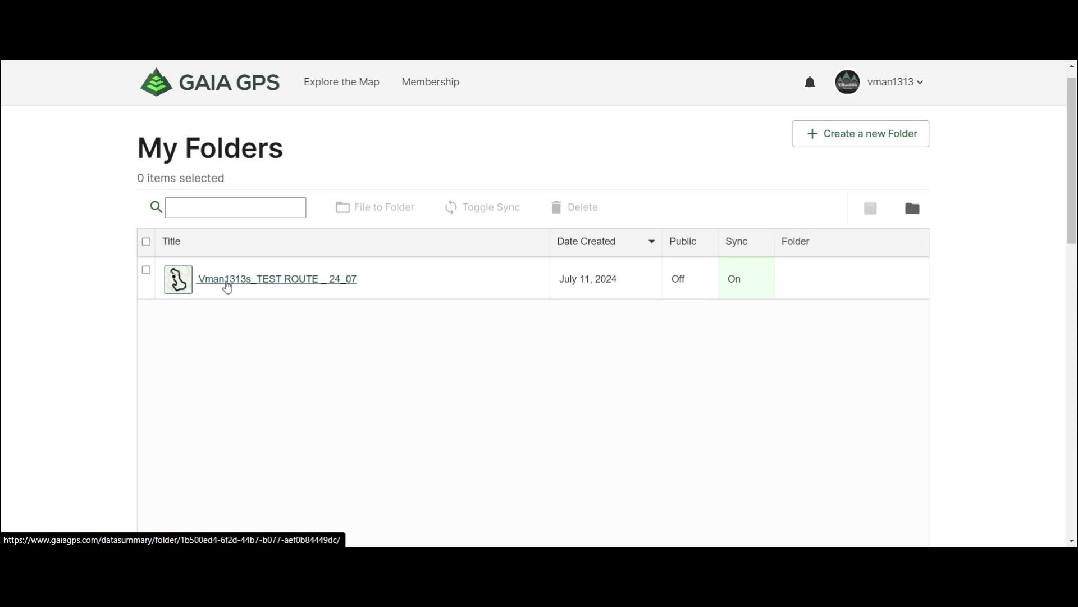
pyautogui.click(255, 281)
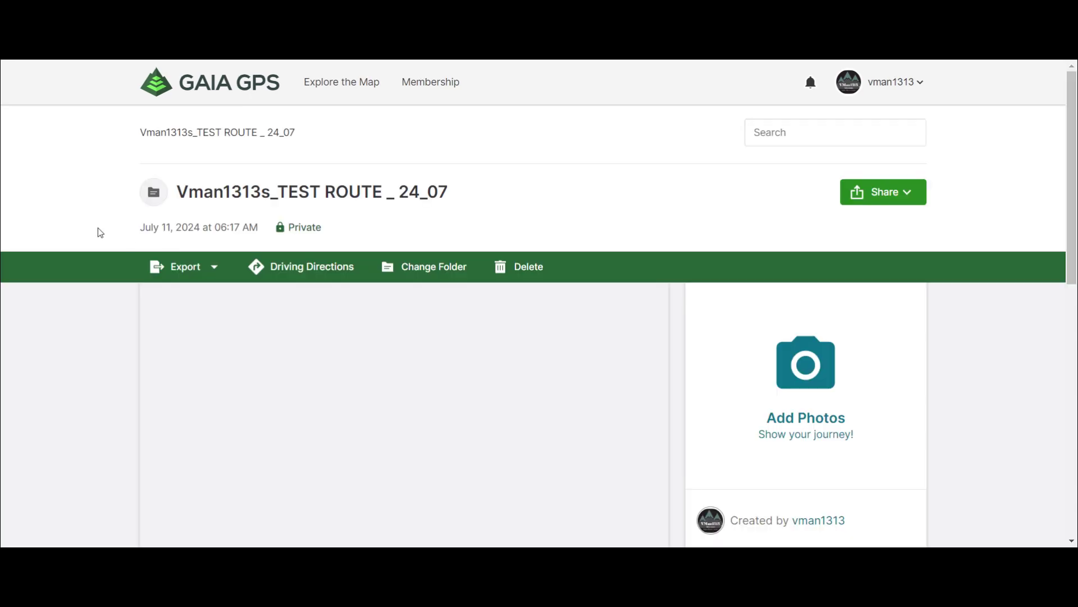
# Review the folder's map, its distance and ascent stats, and the list of routes and waypoints it contains
pyautogui.scroll(-3, 95, 227)
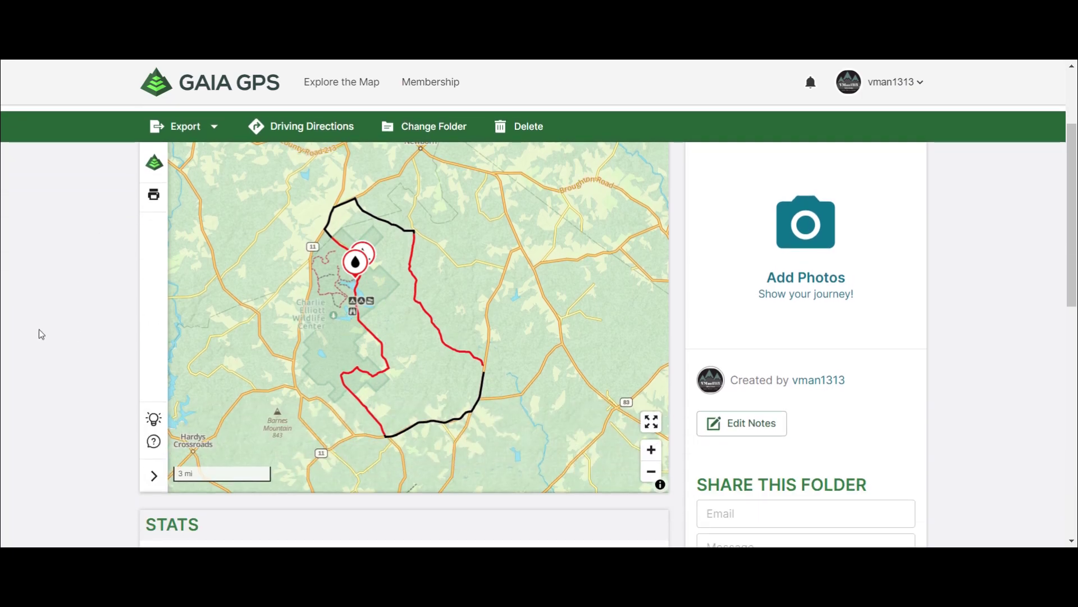
pyautogui.scroll(-3, 63, 331)
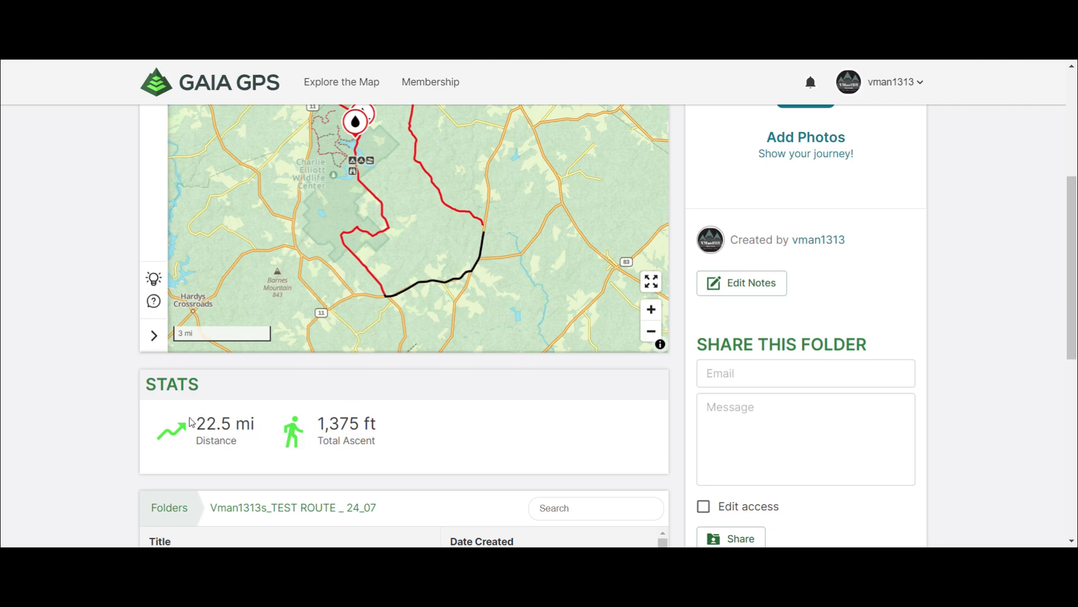
pyautogui.scroll(-5, 150, 416)
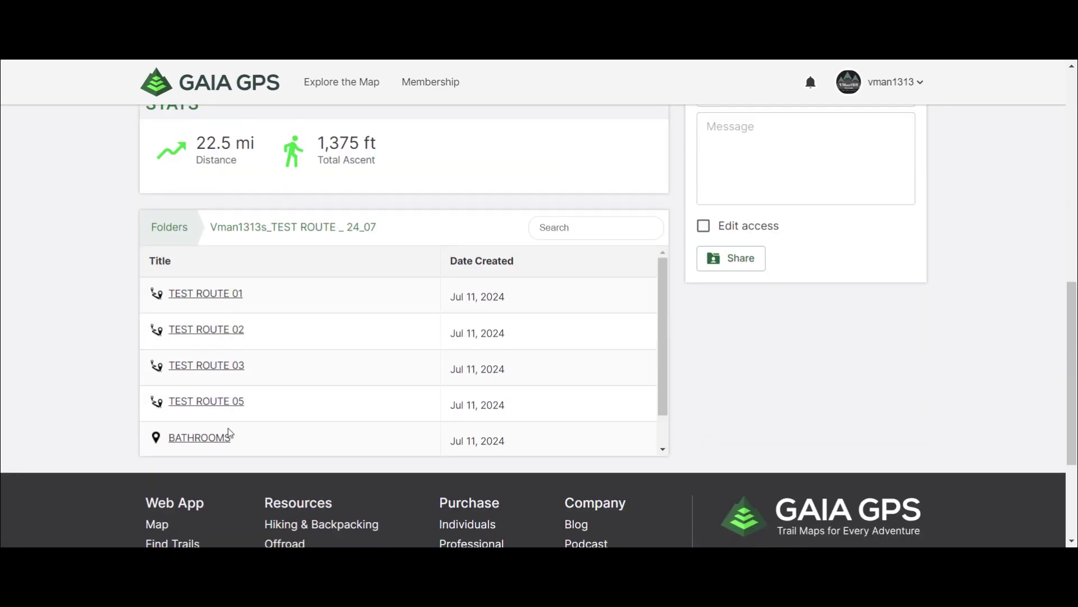
pyautogui.click(243, 303)
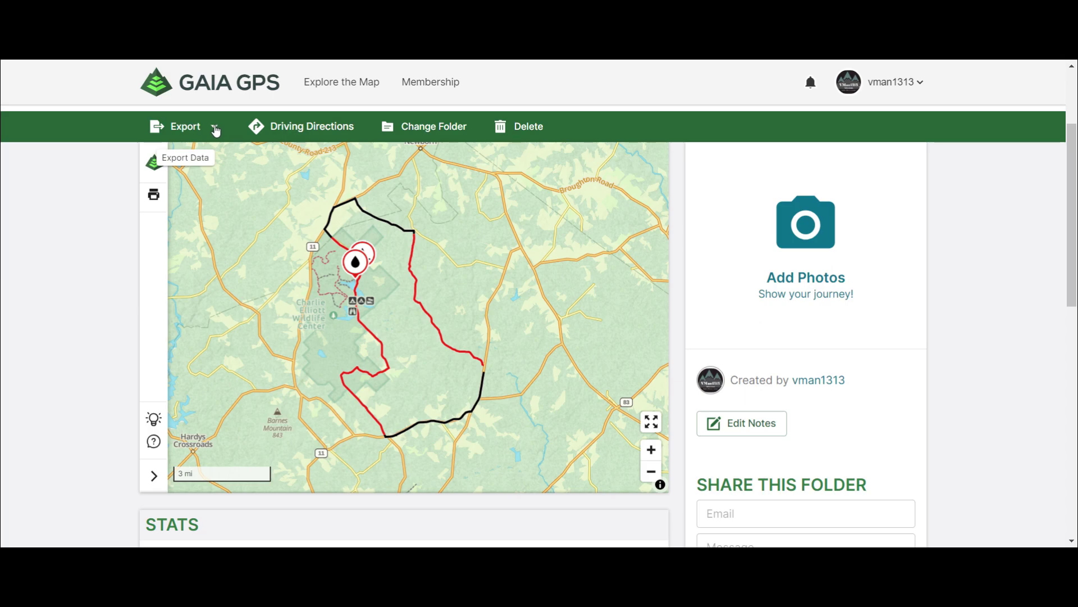
# Export the folder's data in the file format listed above KML
pyautogui.click(213, 126)
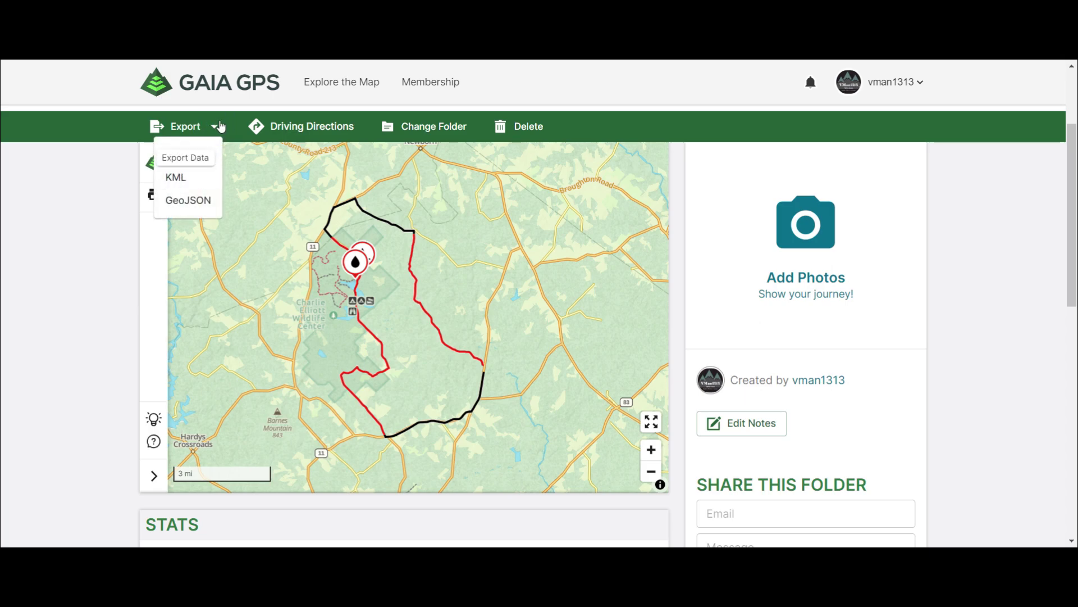
pyautogui.click(62, 203)
pyautogui.click(215, 126)
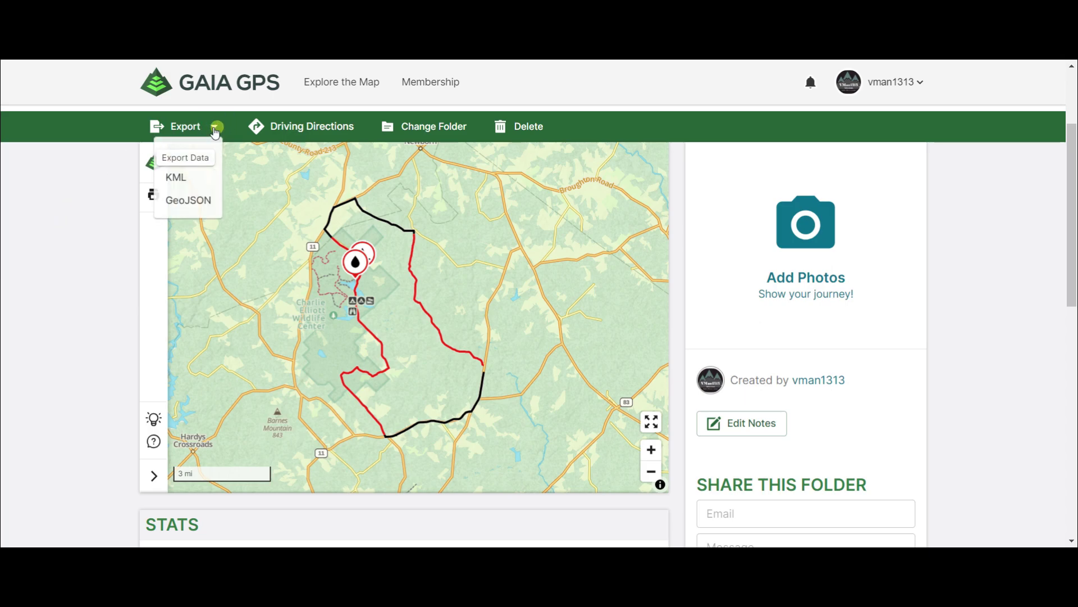
pyautogui.click(177, 155)
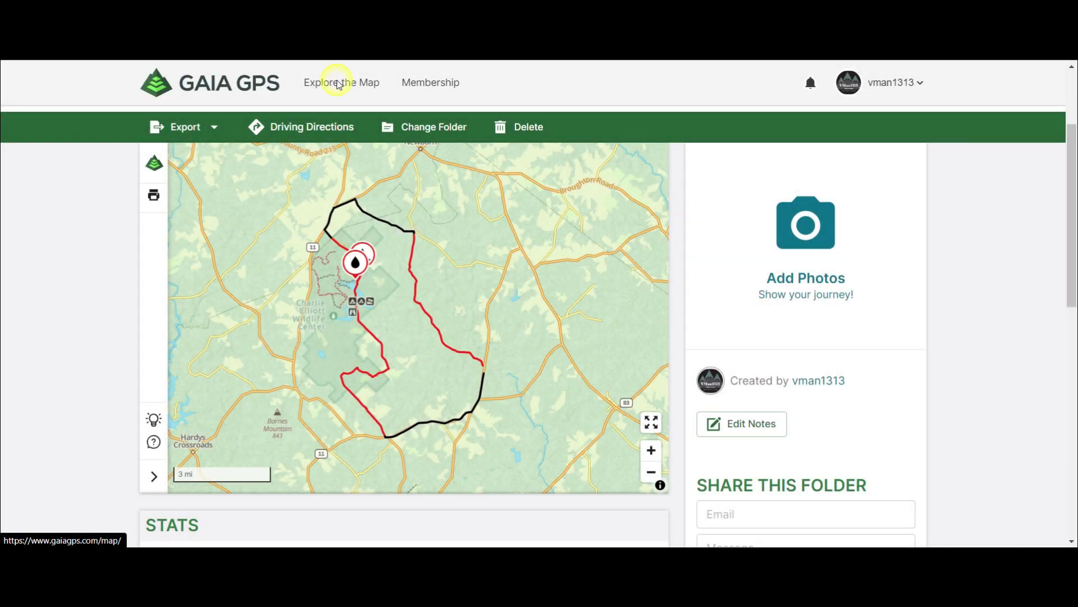
# Return to the map and place a waypoint with a circled star icon beside the red route south of Charlie Elliott Wildlife Center
pyautogui.click(339, 84)
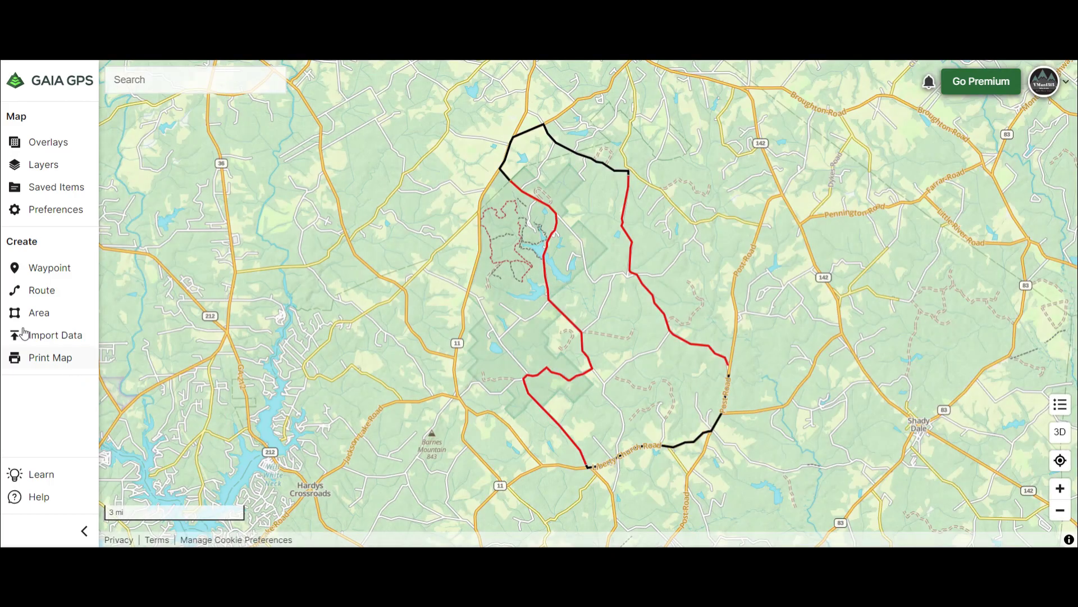
pyautogui.click(43, 276)
pyautogui.moveTo(584, 290)
pyautogui.mouseDown()
pyautogui.moveTo(594, 367)
pyautogui.moveTo(547, 402)
pyautogui.mouseUp()
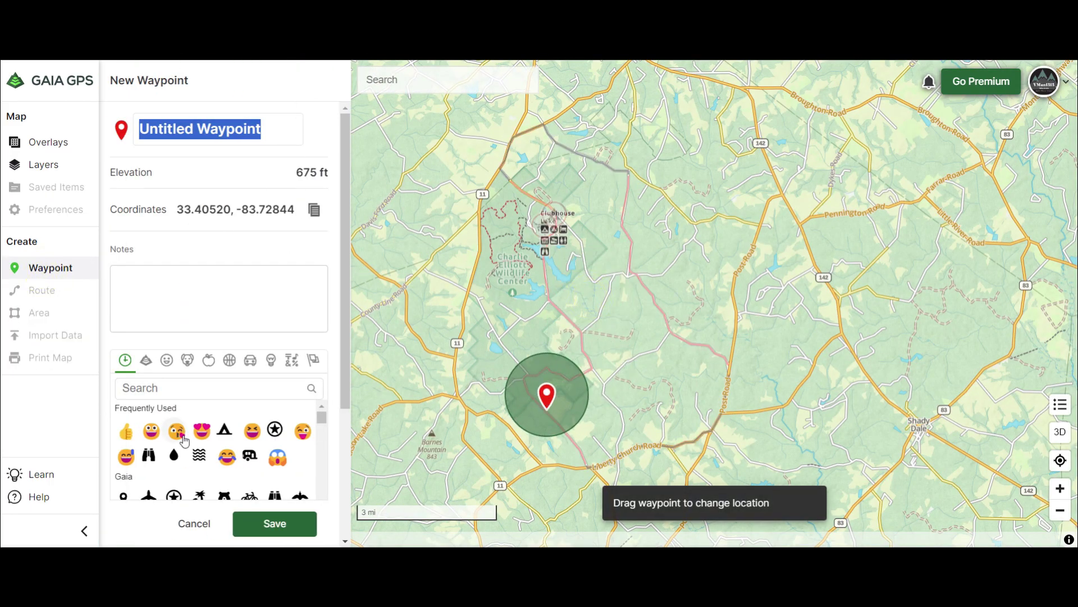
pyautogui.click(274, 429)
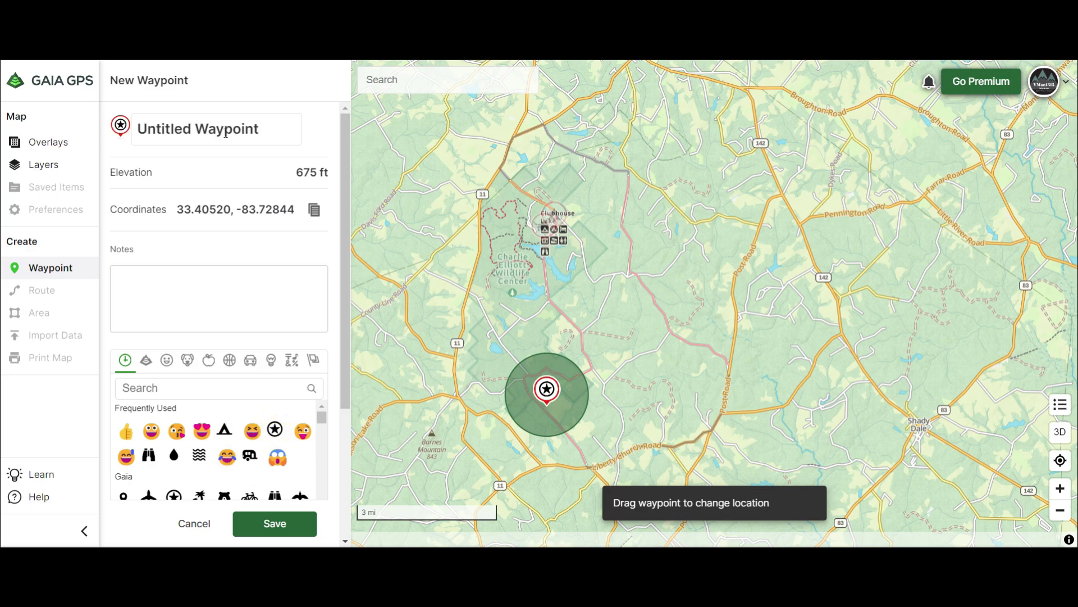
# Name the star waypoint SHOW POINT, save it and close its details
pyautogui.click(293, 129)
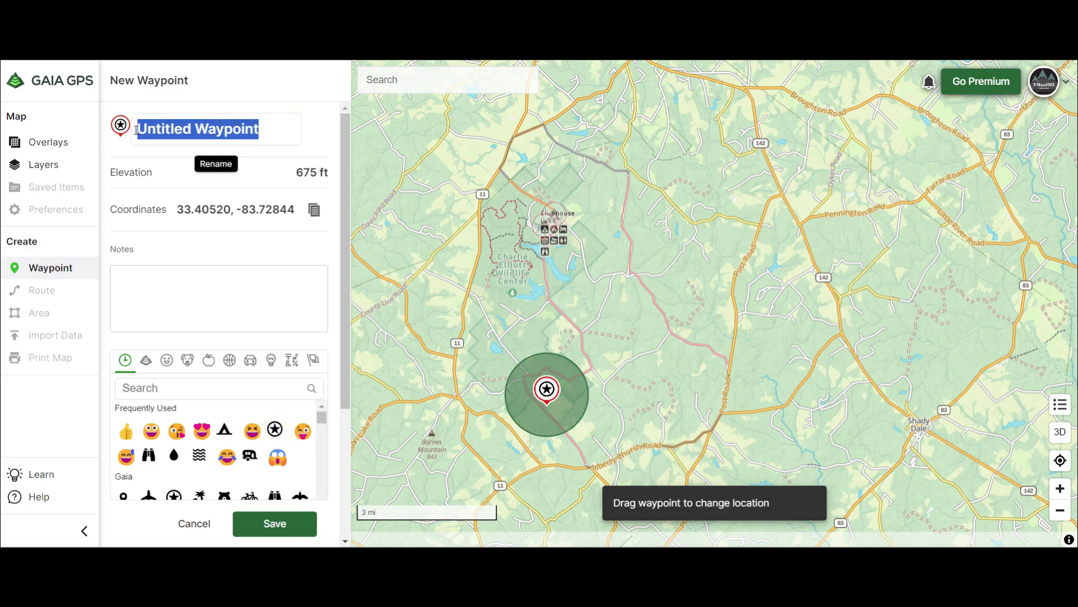
pyautogui.write('SHOW POUNT')
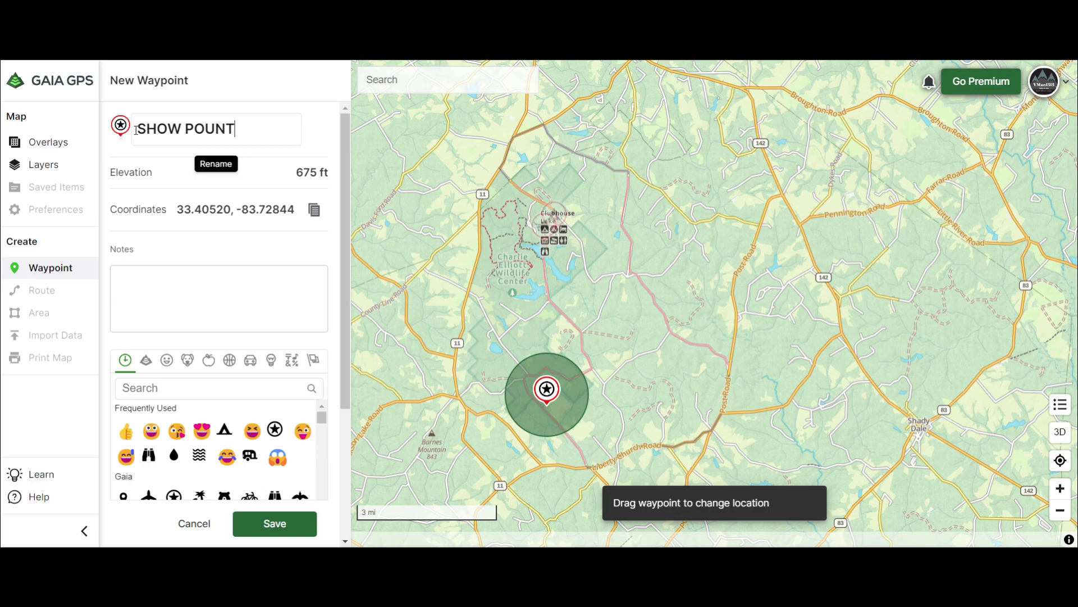
pyautogui.press('BackSpace')
pyautogui.press('BackSpace')
pyautogui.write('INT')
pyautogui.click(289, 533)
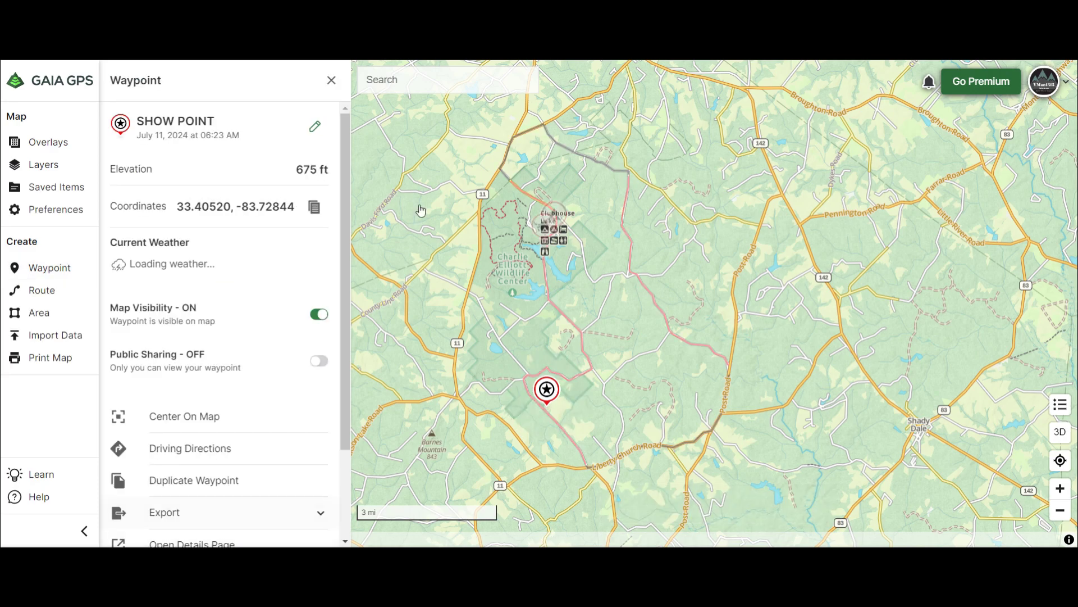
pyautogui.scroll(-3, 281, 328)
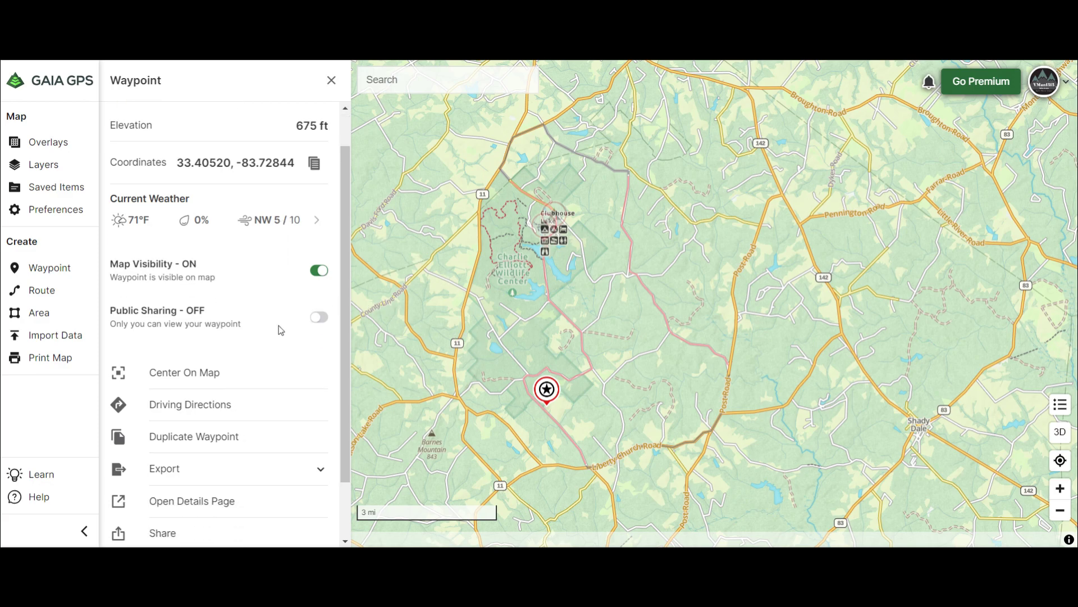
pyautogui.scroll(2, 393, 219)
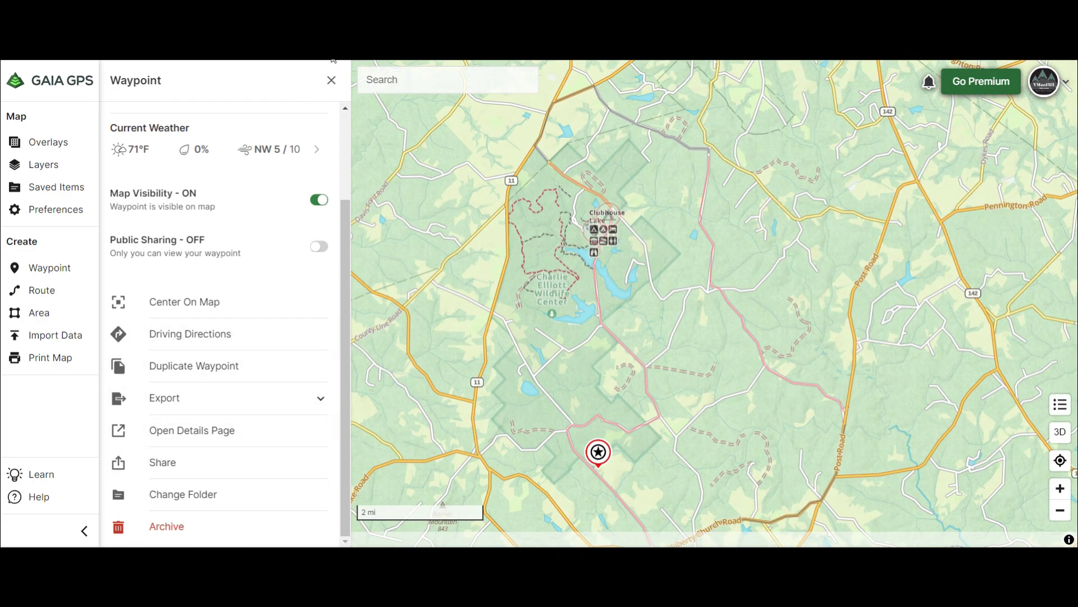
pyautogui.click(653, 322)
pyautogui.click(331, 79)
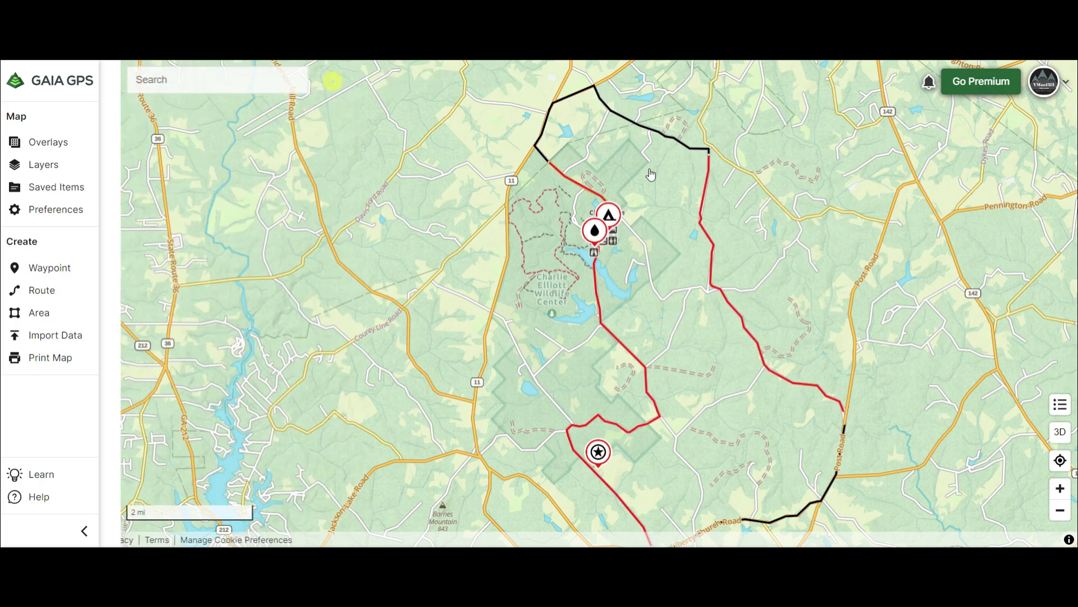
# Open the Vman1313s_TEST ROUTE _ 24_07 folder's details page and check which routes and waypoints its map includes
pyautogui.click(1044, 82)
pyautogui.click(989, 298)
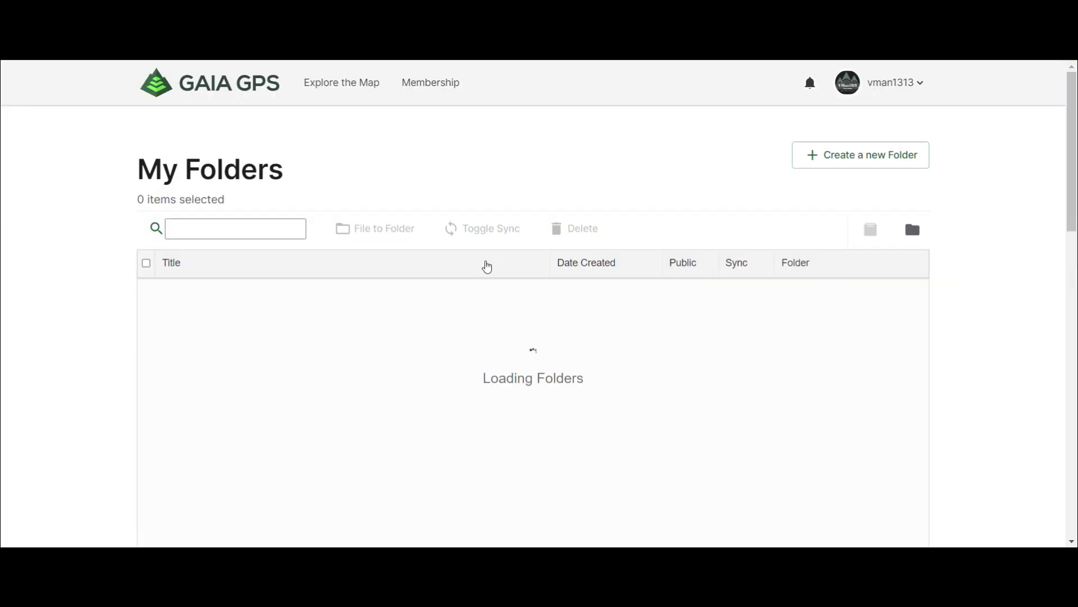
pyautogui.click(283, 301)
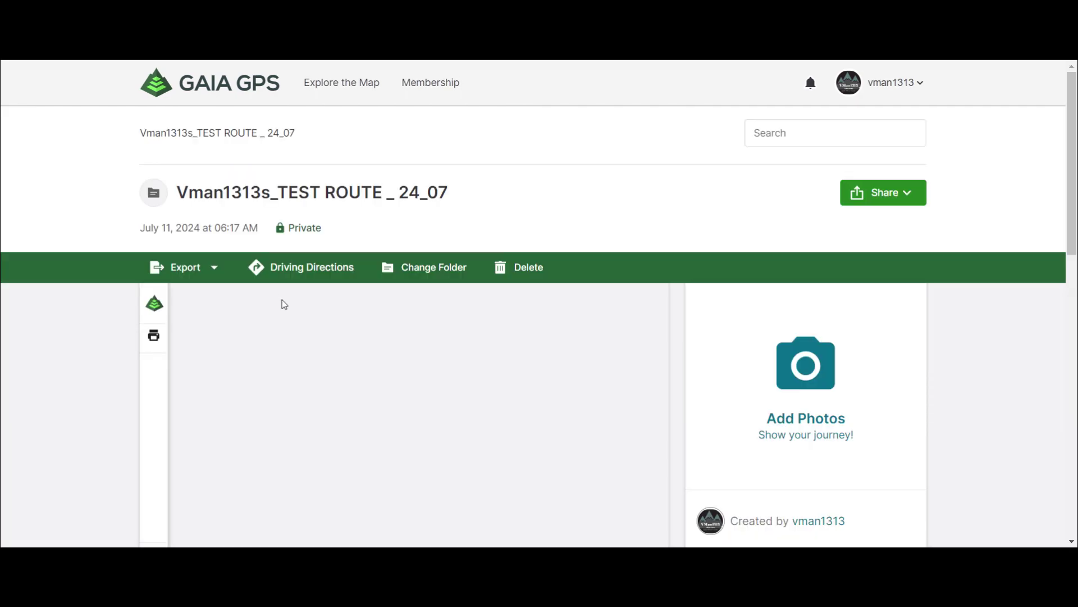
pyautogui.scroll(-2, 70, 304)
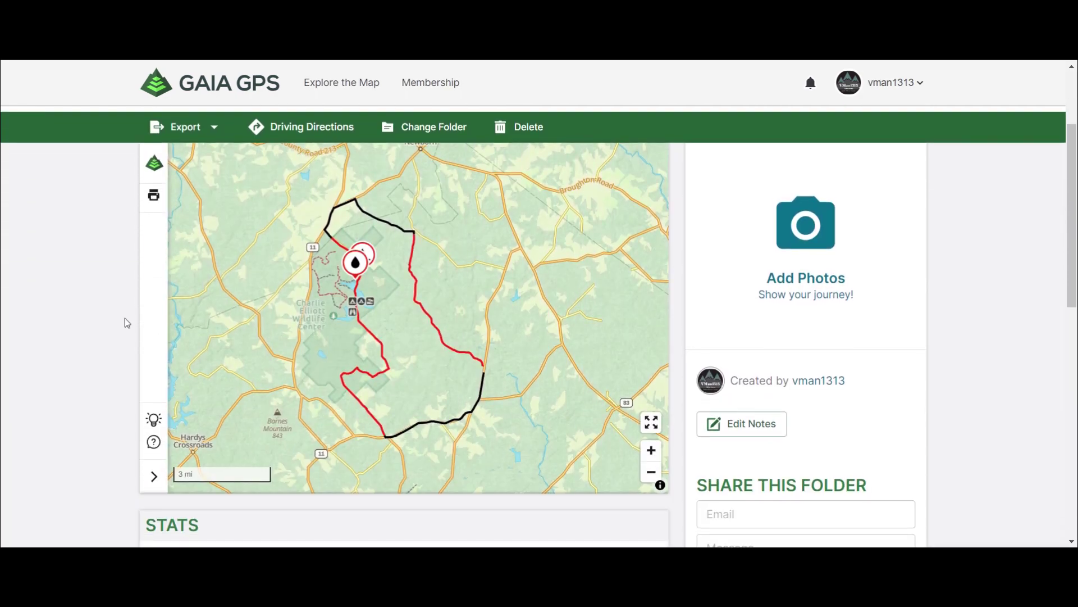
pyautogui.scroll(-1, 260, 396)
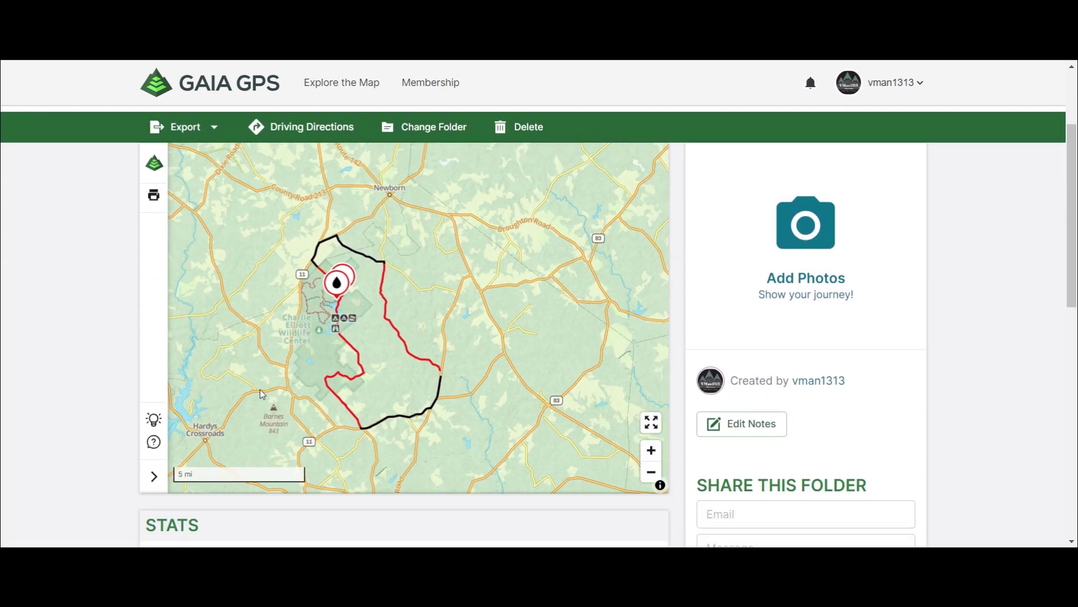
# Turn off sync for the Vman1313s_TEST ROUTE _ 24_07 folder and check the main map around the SHOW POINT waypoint
pyautogui.click(897, 84)
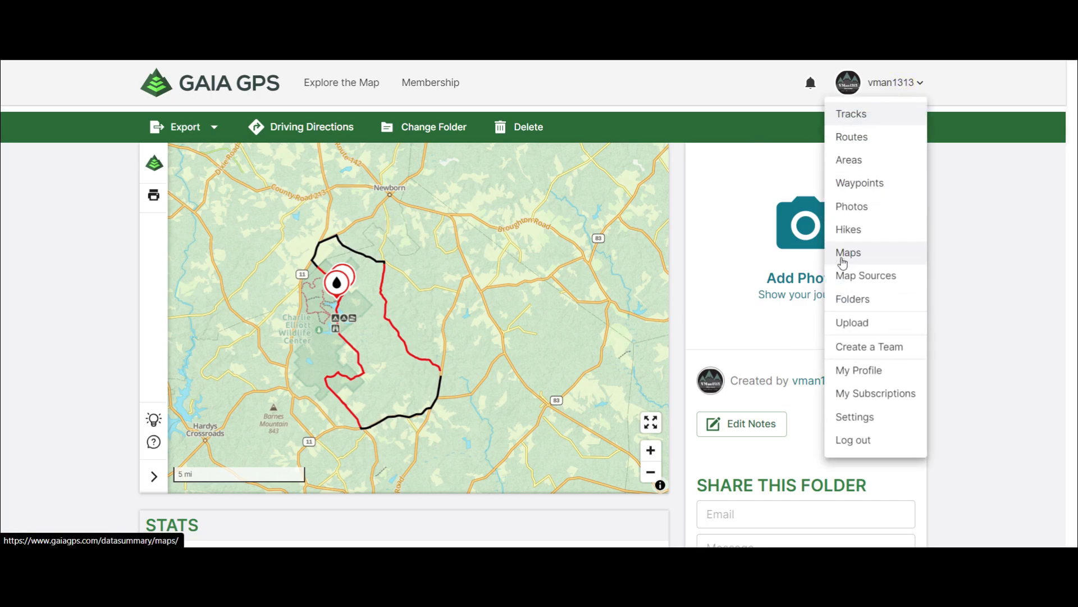
pyautogui.click(830, 304)
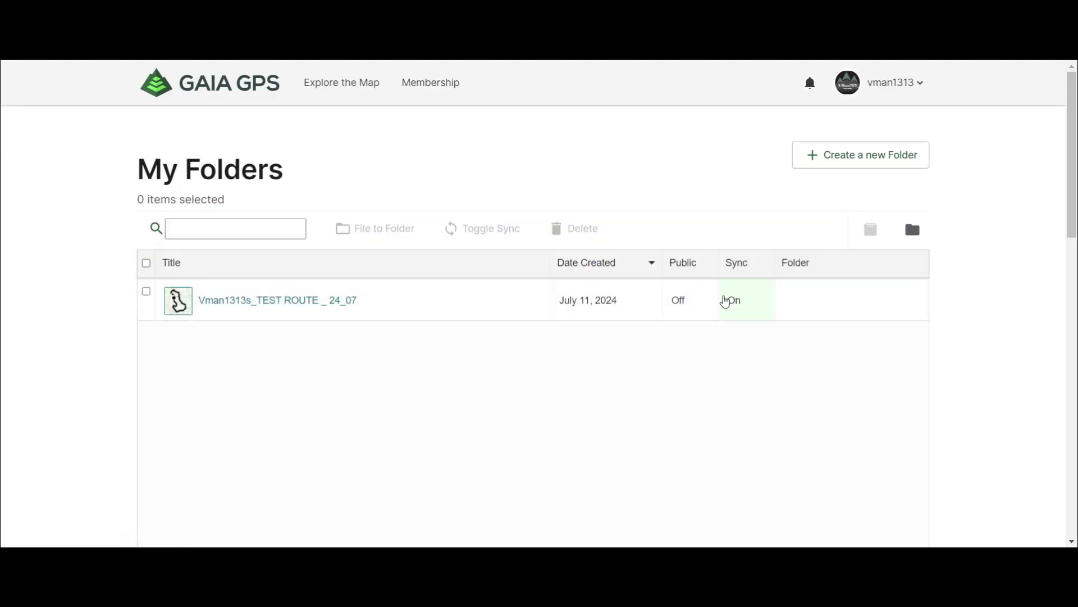
pyautogui.click(731, 300)
pyautogui.click(342, 87)
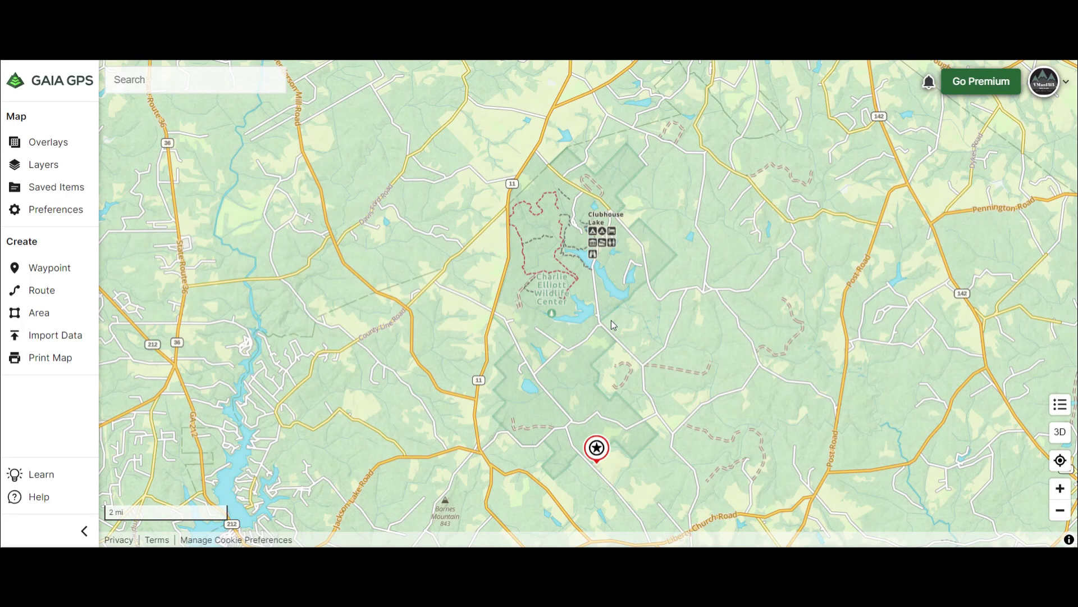
pyautogui.scroll(-5, 611, 320)
pyautogui.moveTo(691, 318); pyautogui.dragTo(554, 315)
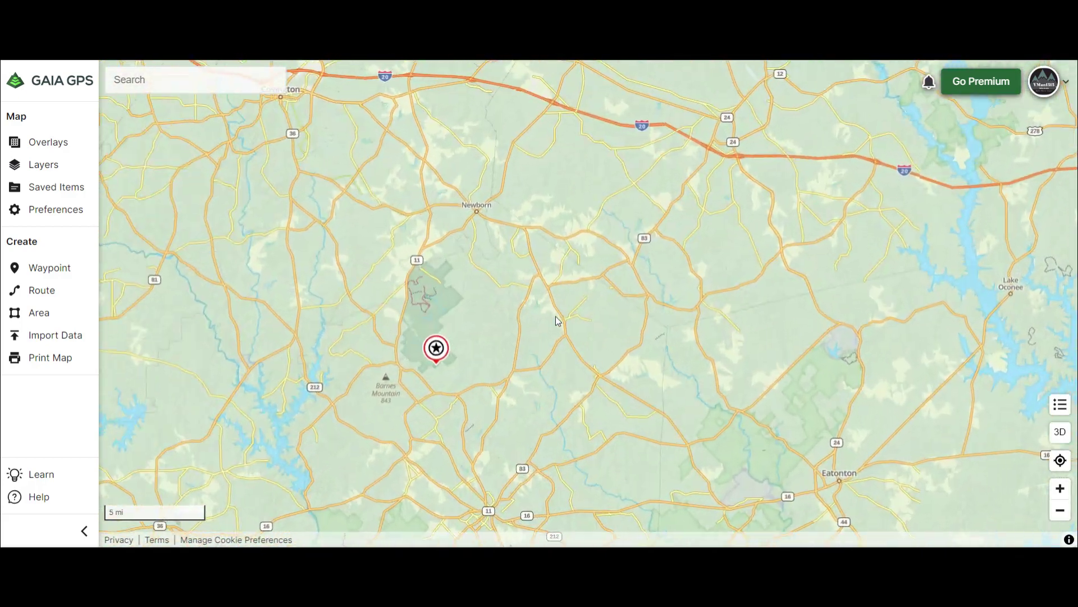
pyautogui.scroll(3, 555, 349)
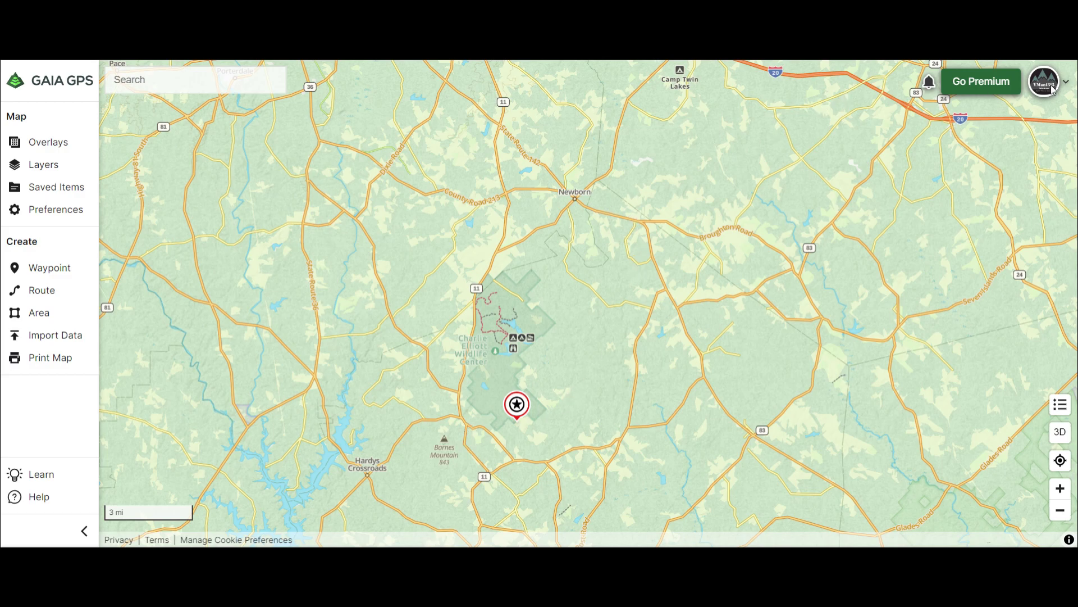
# Draw and save a red route loop of about 157 miles from just southwest of Newborn, past Eatonton and back through Newborn
pyautogui.click(42, 290)
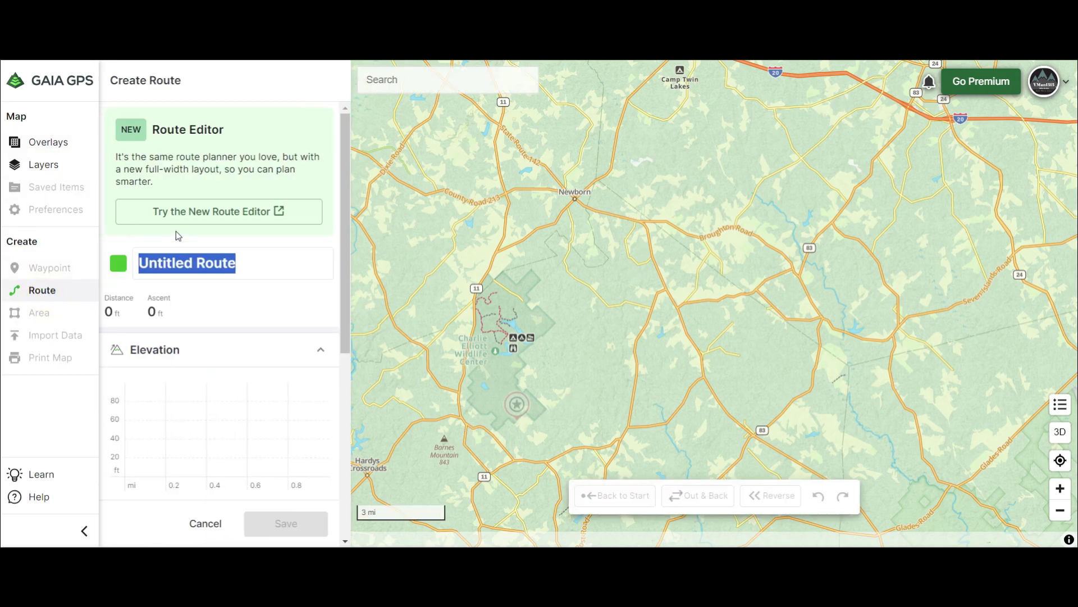
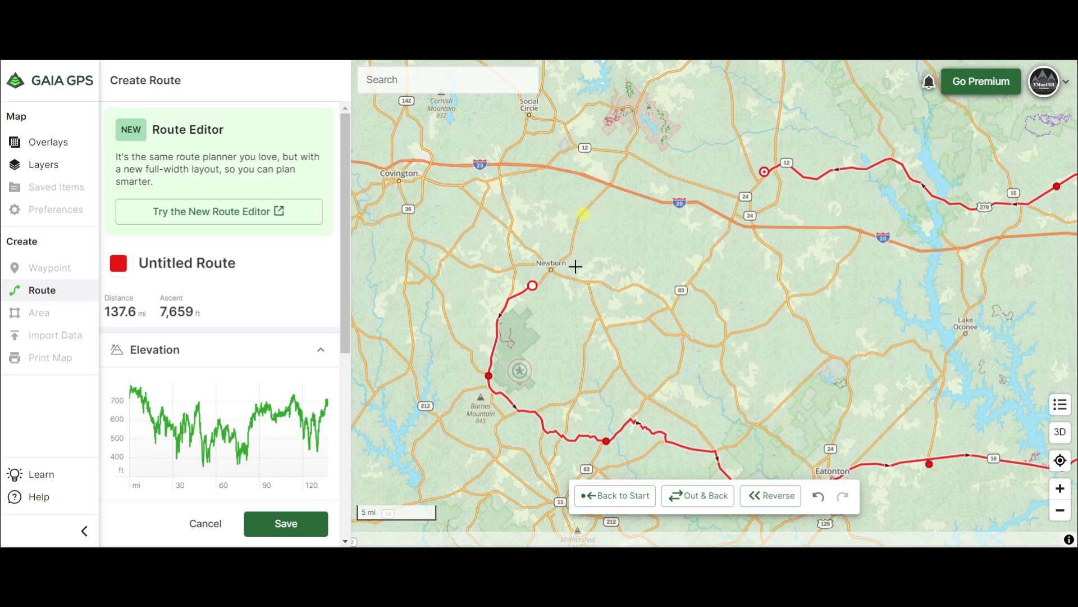
pyautogui.scroll(2, 542, 284)
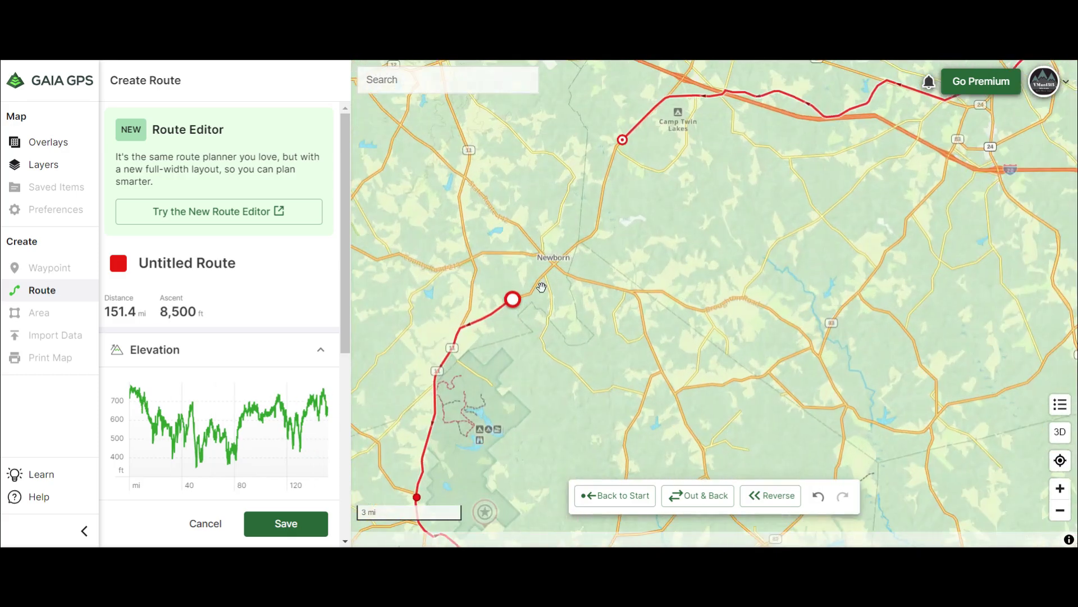
pyautogui.scroll(1, 542, 287)
pyautogui.click(526, 297)
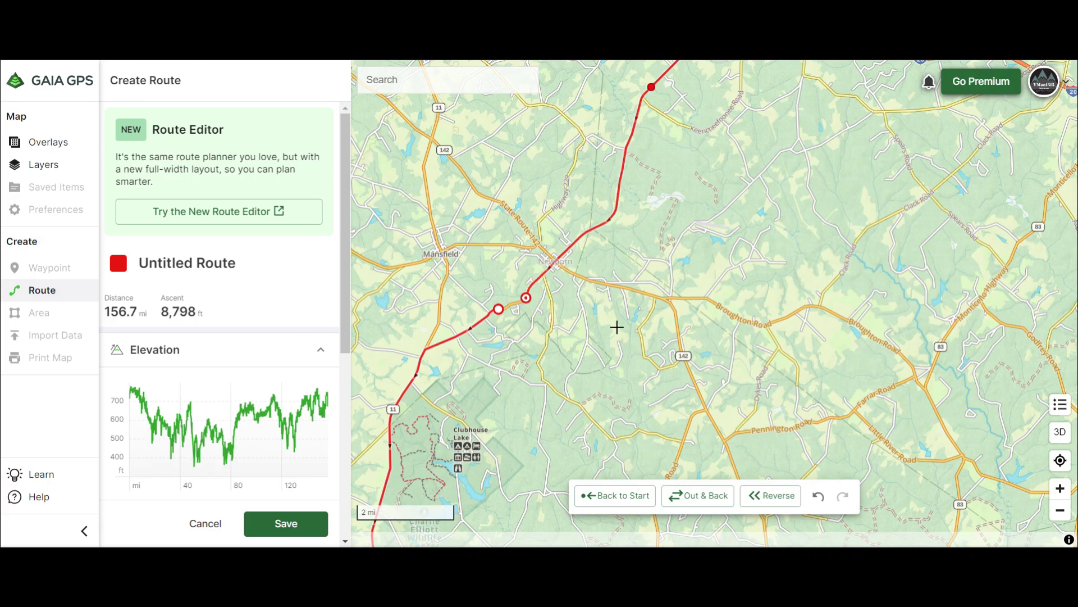
pyautogui.click(289, 520)
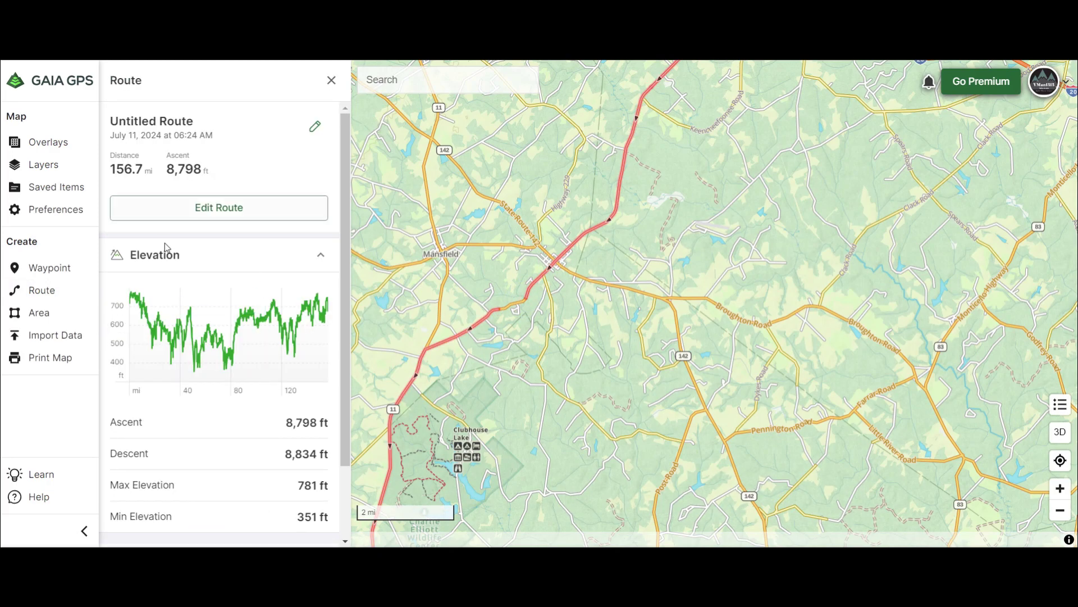
# Review the new loop route's elevation details and available export formats, and close its details
pyautogui.scroll(-3, 219, 236)
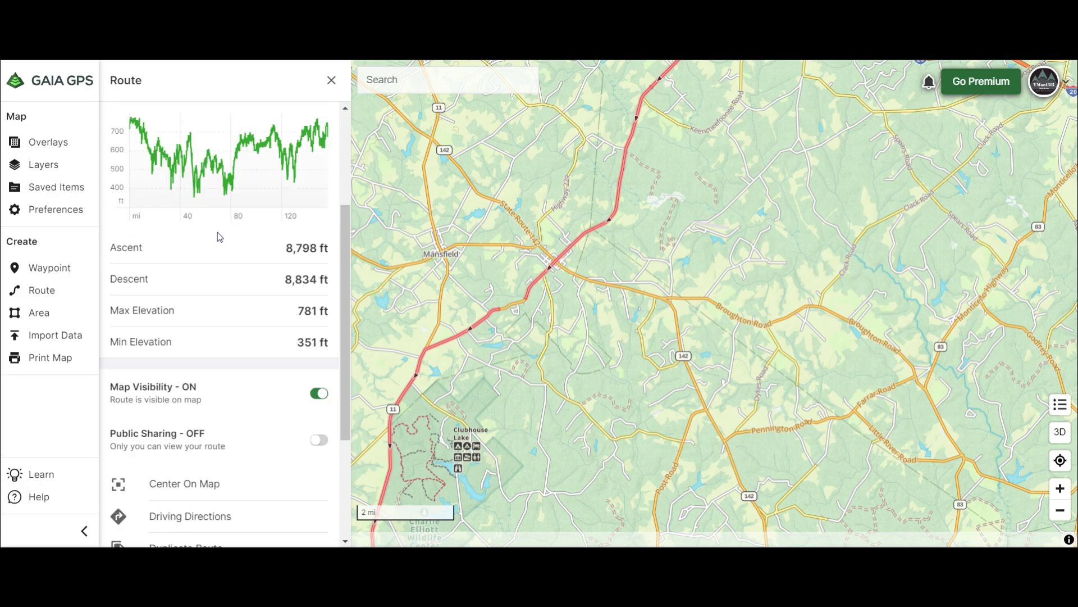
pyautogui.scroll(-3, 219, 236)
pyautogui.click(302, 403)
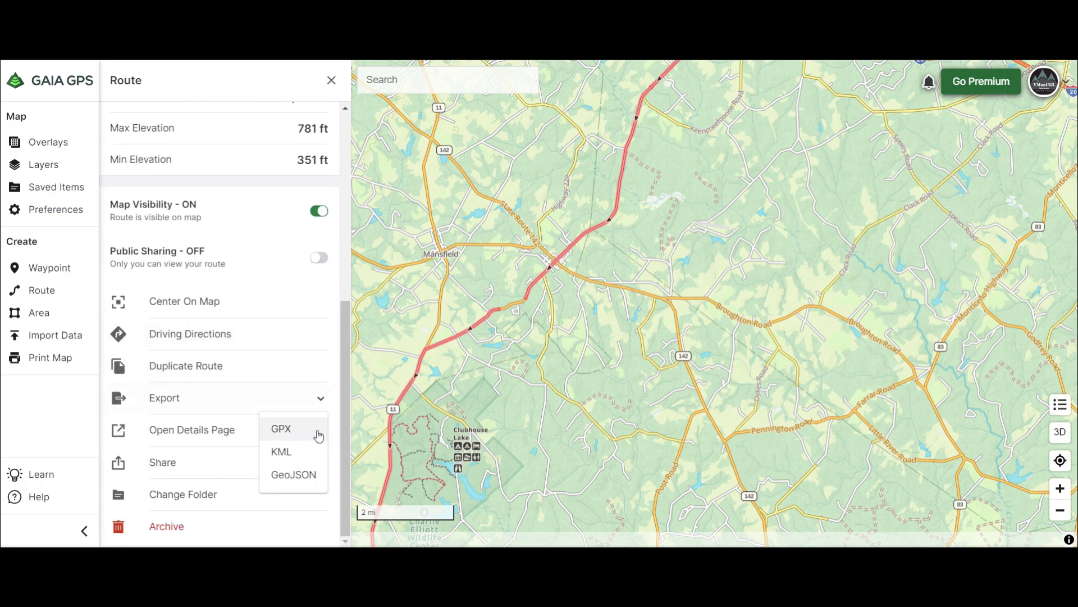
pyautogui.scroll(-5, 517, 366)
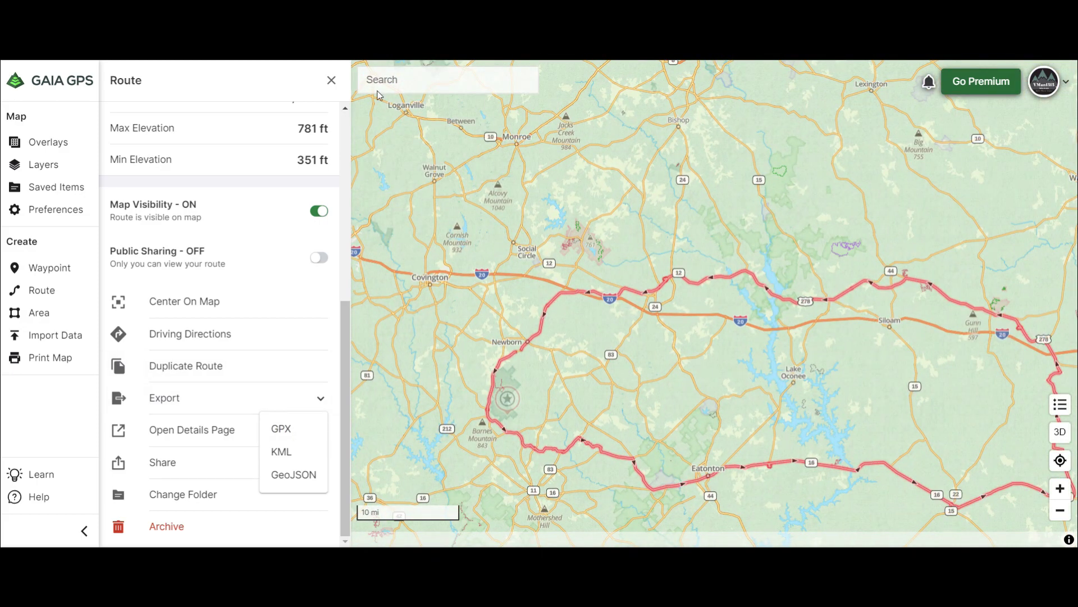
pyautogui.click(331, 79)
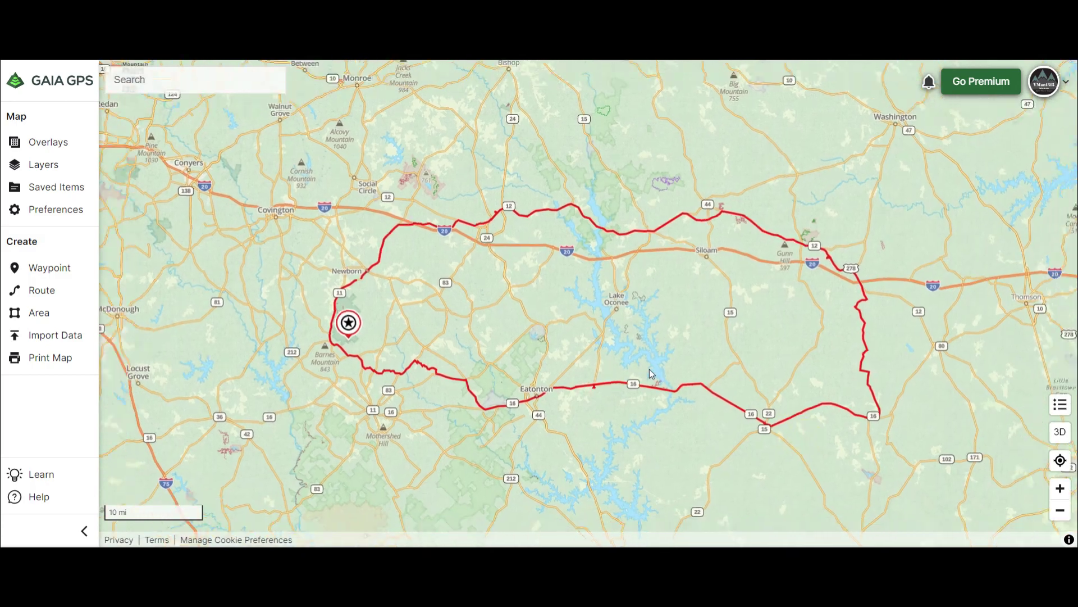
# Reopen the untitled red loop route for editing, give it a name beginning with JUST A and save it
pyautogui.click(456, 242)
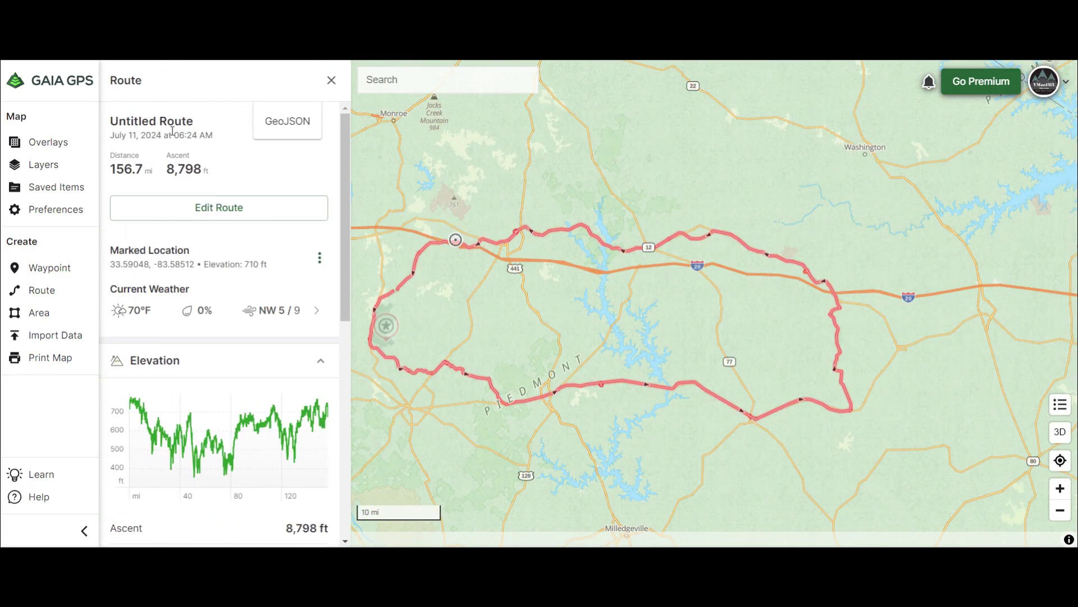
pyautogui.click(228, 206)
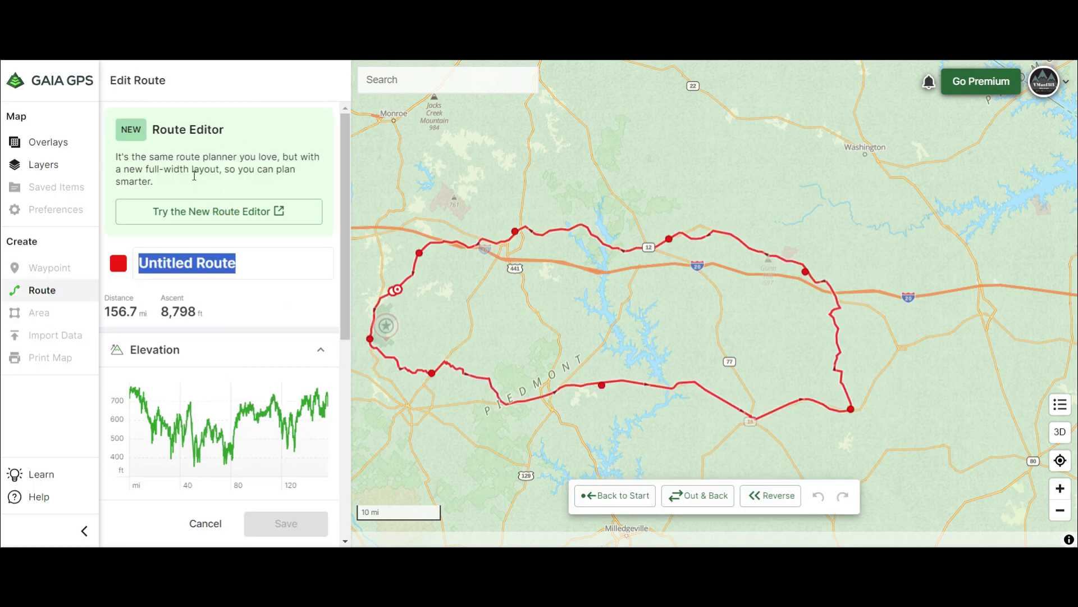
pyautogui.write('JUST A')
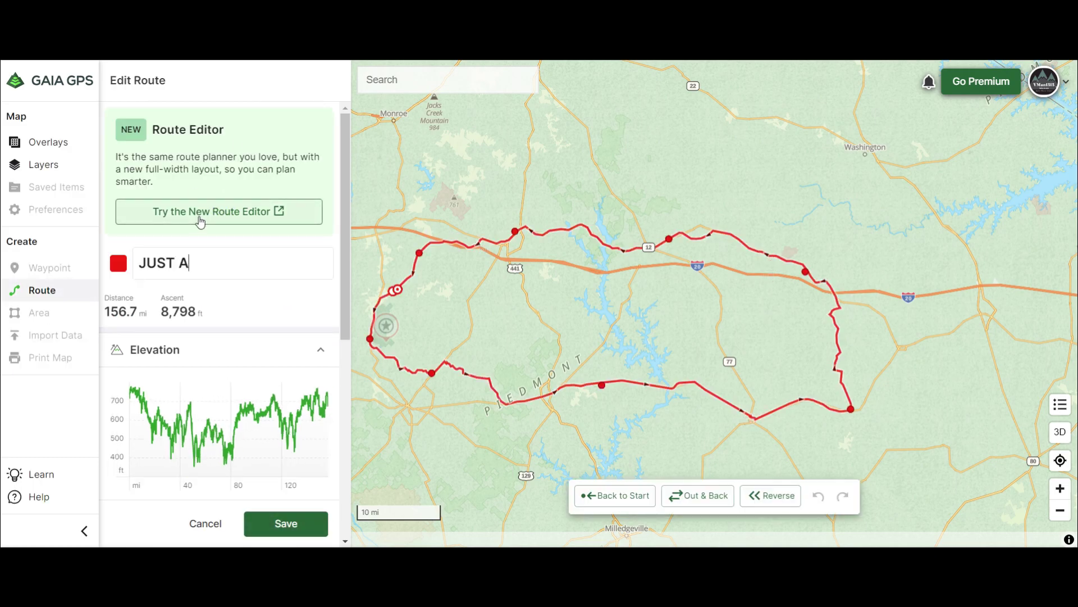
pyautogui.write(' RPUTEO')
pyautogui.press('BackSpace')
pyautogui.press('BackSpace')
pyautogui.write('O')
pyautogui.click(284, 522)
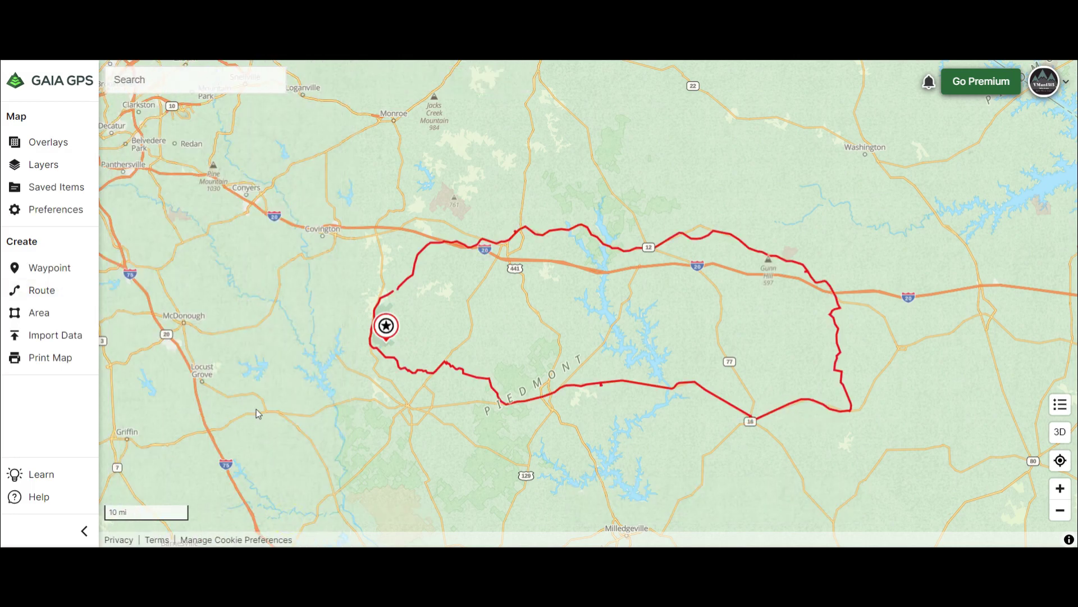
# Reopen the renamed loop route's details and check its single-route export formats
pyautogui.click(414, 277)
pyautogui.scroll(-8, 220, 336)
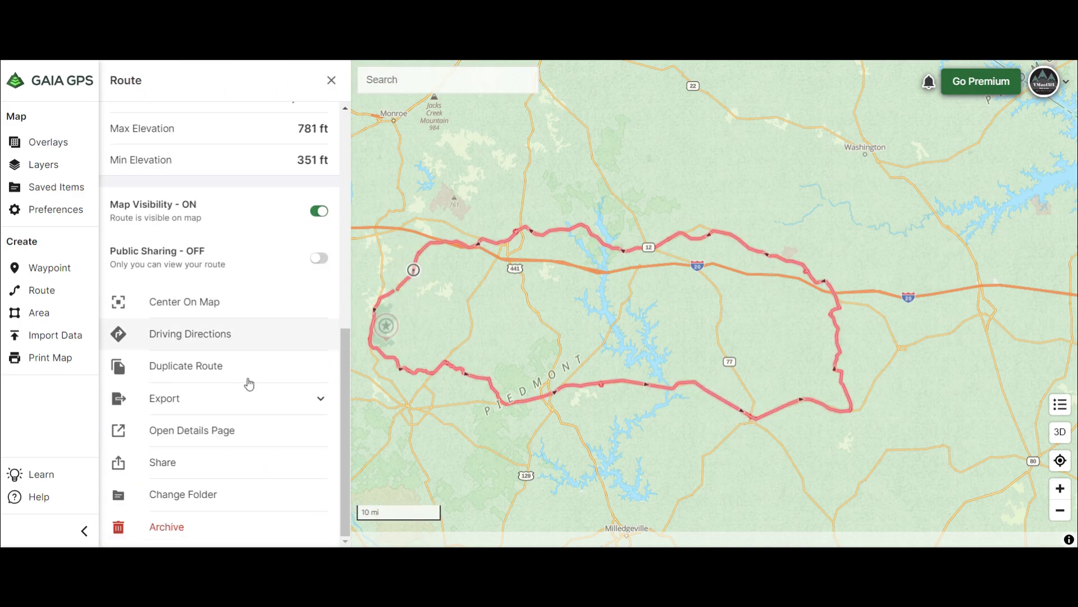
pyautogui.click(315, 400)
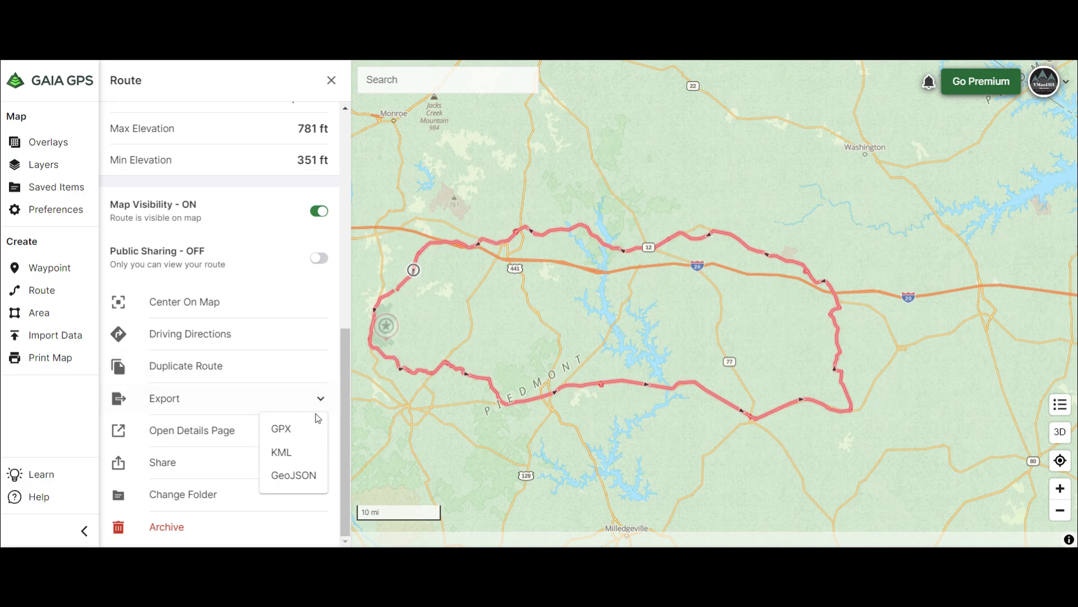
pyautogui.click(428, 300)
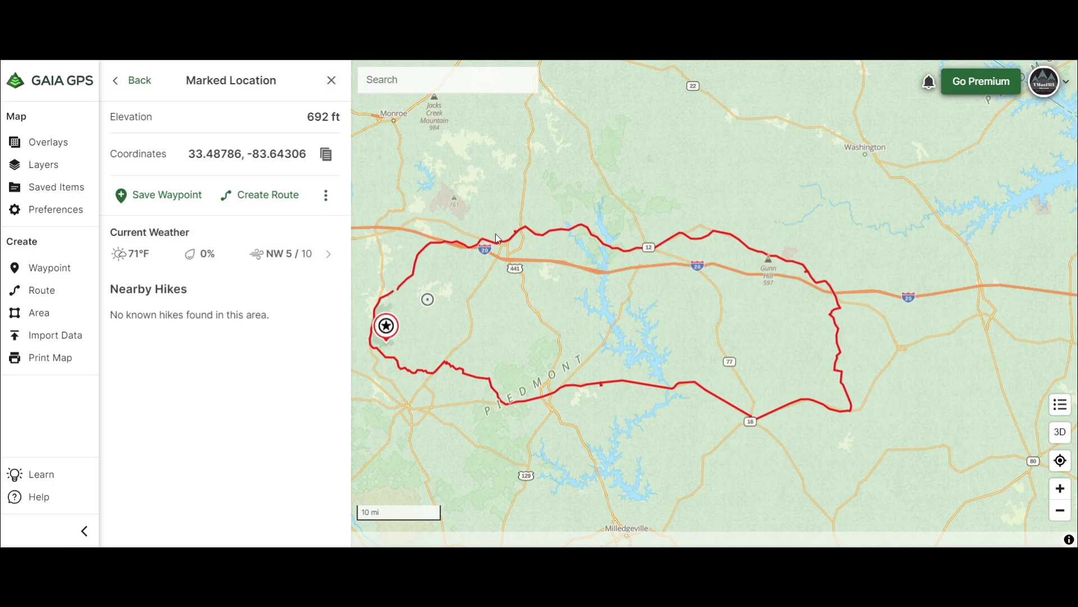
# Open the folder list with archived folders shown and turn on sync for the Vman1313s_TEST ROUTE _ 24_07 folder
pyautogui.click(1046, 82)
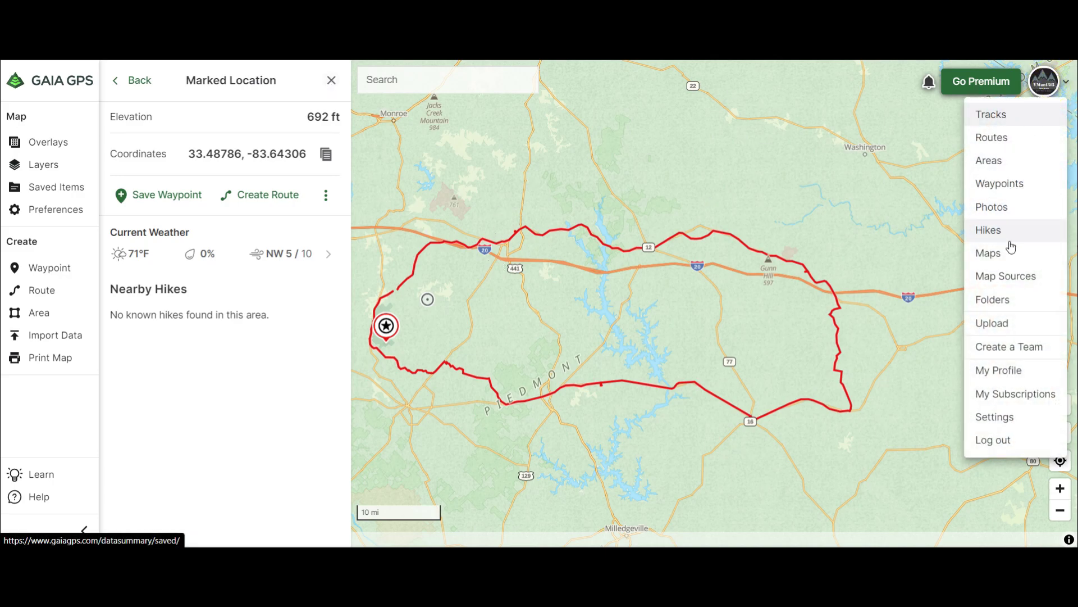
pyautogui.click(1003, 299)
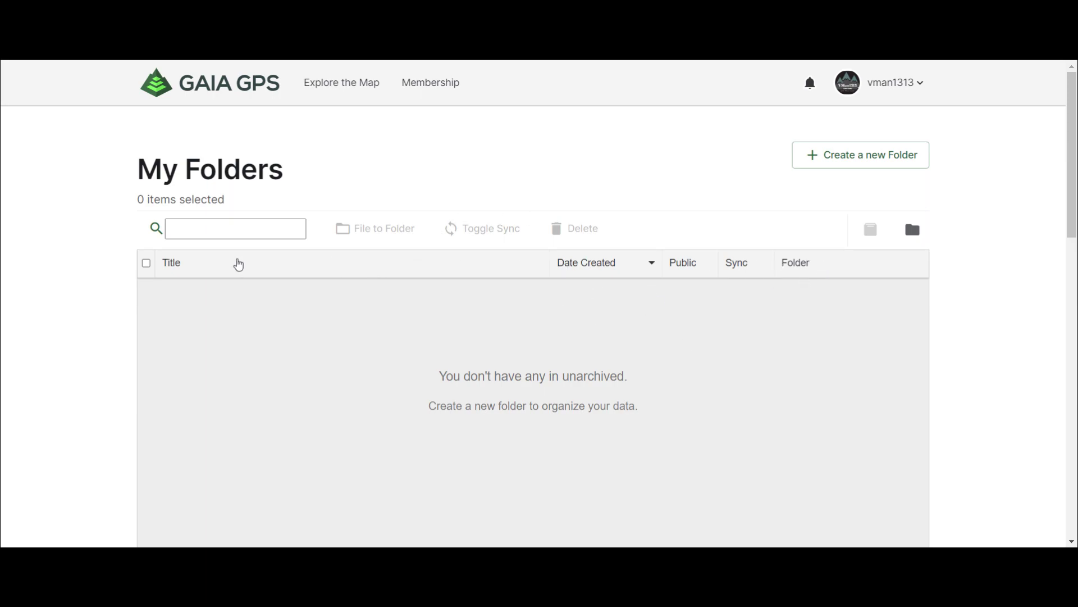
pyautogui.click(870, 230)
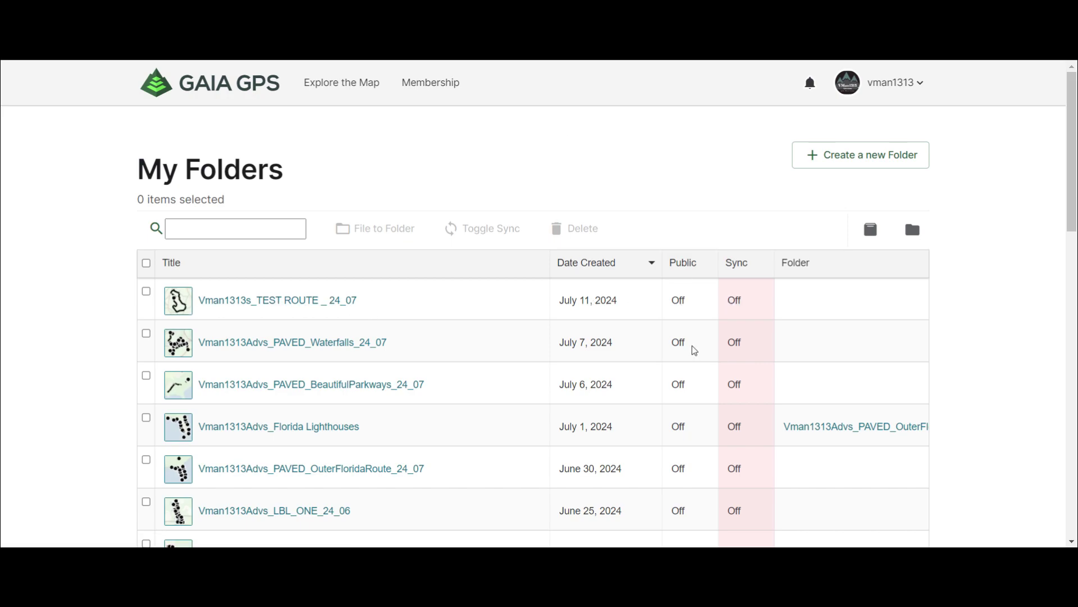
pyautogui.click(735, 304)
# Find the Vman1313Advs_PiedmoontAdvLoopSHORT_ONE_v24_06 folder on the second page of the folder list and turn on its sync
pyautogui.scroll(-4, 741, 359)
pyautogui.scroll(-4, 742, 360)
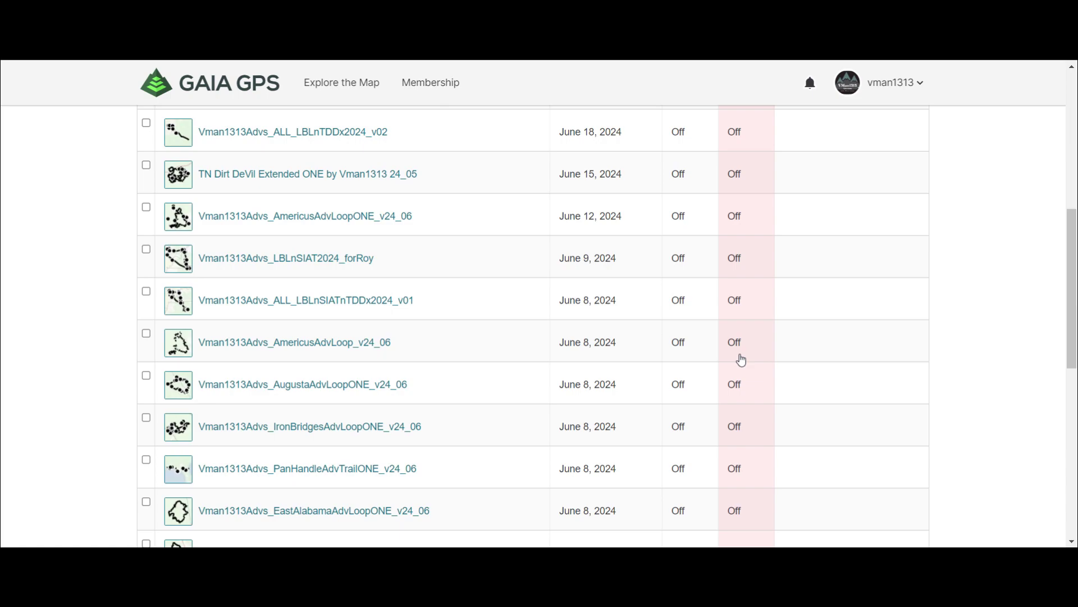
pyautogui.scroll(-4, 741, 360)
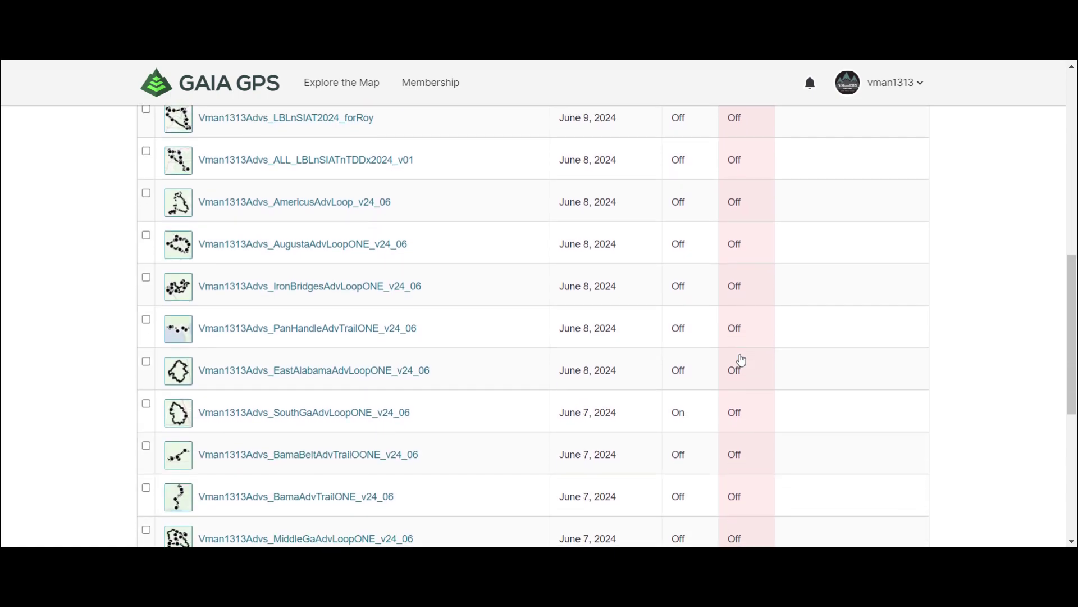
pyautogui.scroll(-2, 741, 360)
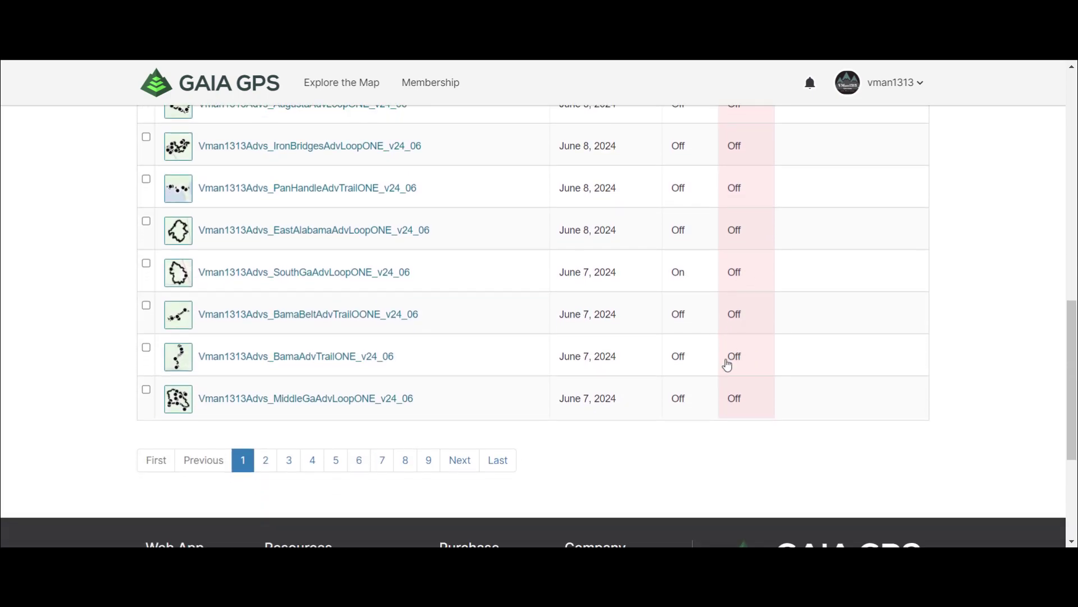
pyautogui.click(265, 460)
pyautogui.scroll(6, 536, 343)
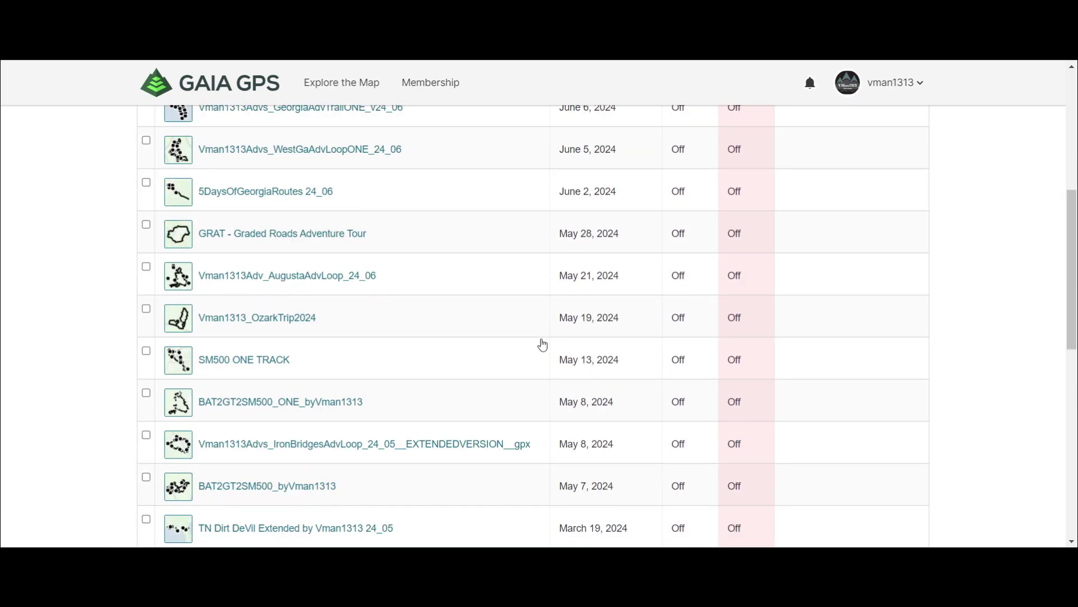
pyautogui.scroll(6, 543, 344)
pyautogui.click(733, 337)
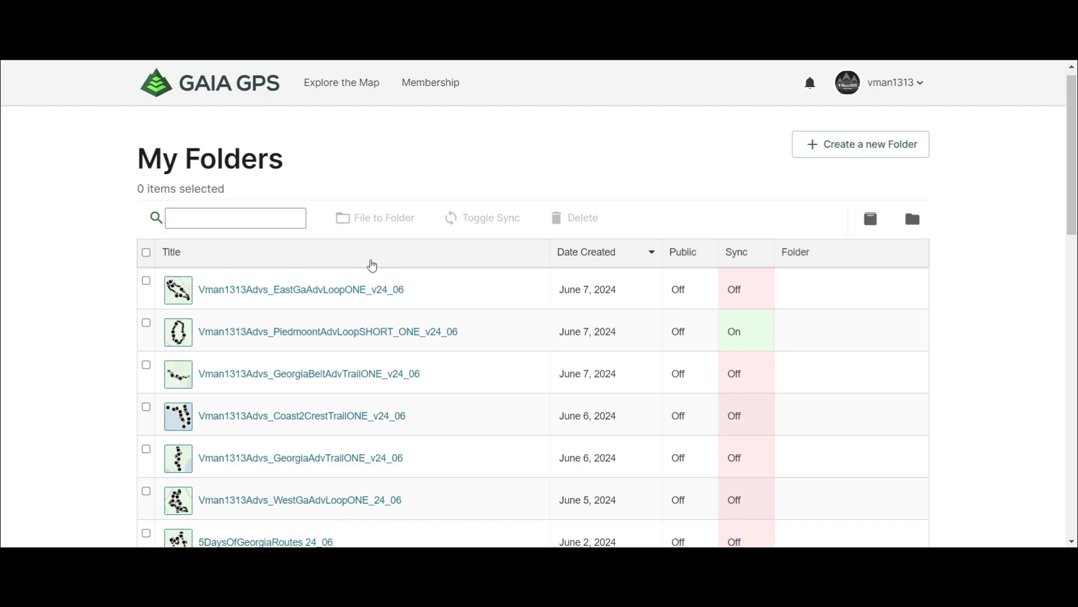
# Look through the rest of the second page and return to the first page to check the folders' sync status
pyautogui.scroll(-5, 585, 352)
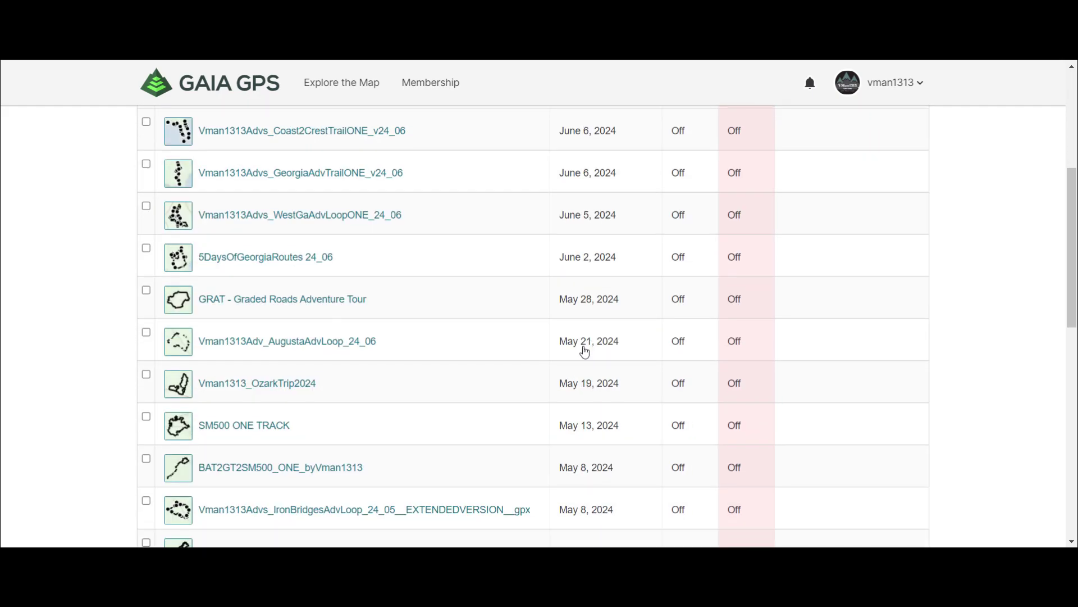
pyautogui.scroll(-10, 585, 352)
pyautogui.click(244, 379)
pyautogui.scroll(5, 633, 282)
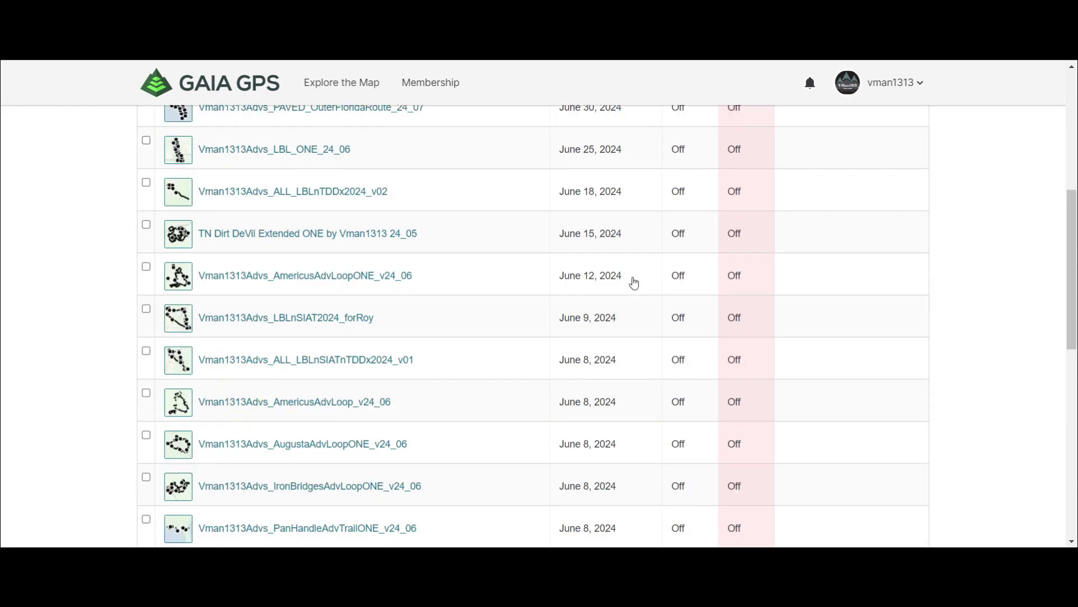
pyautogui.scroll(6, 634, 282)
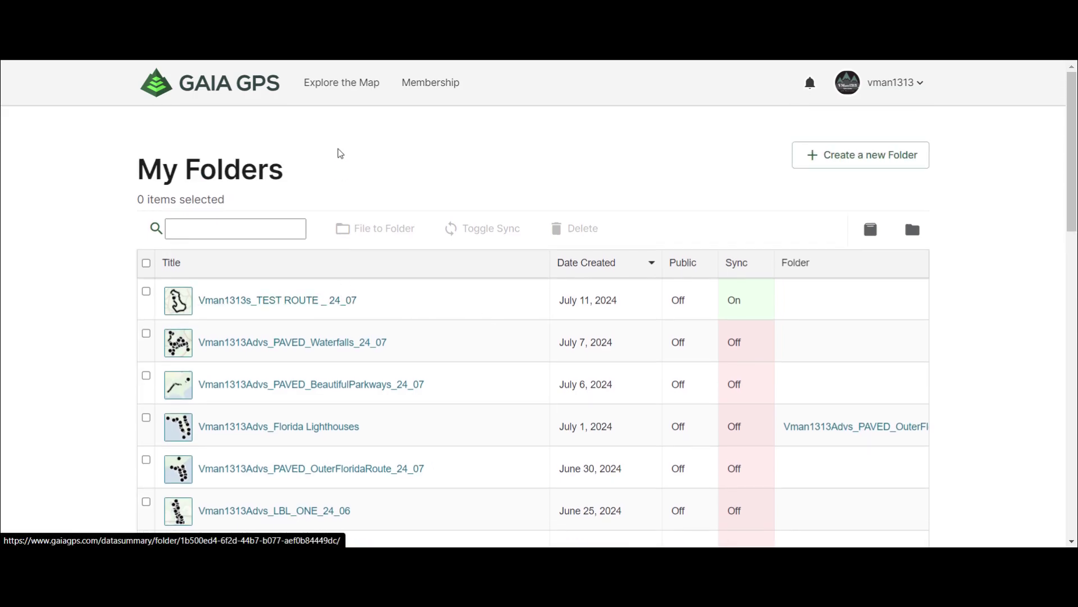
# Return to the map, open the details page of JUST A ROUTE and permanently delete the route
pyautogui.click(346, 90)
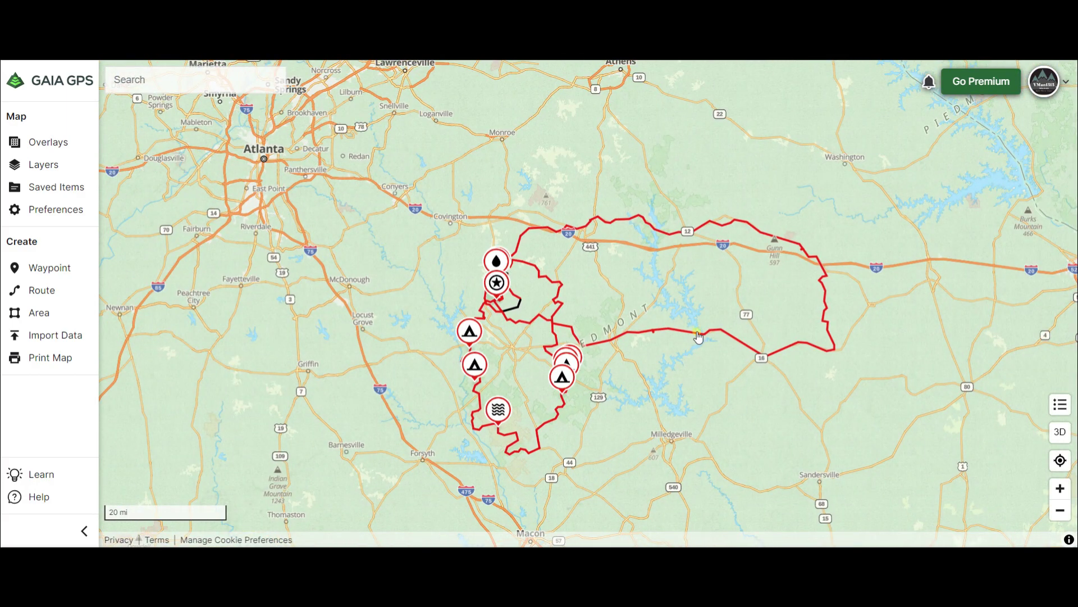
pyautogui.click(698, 337)
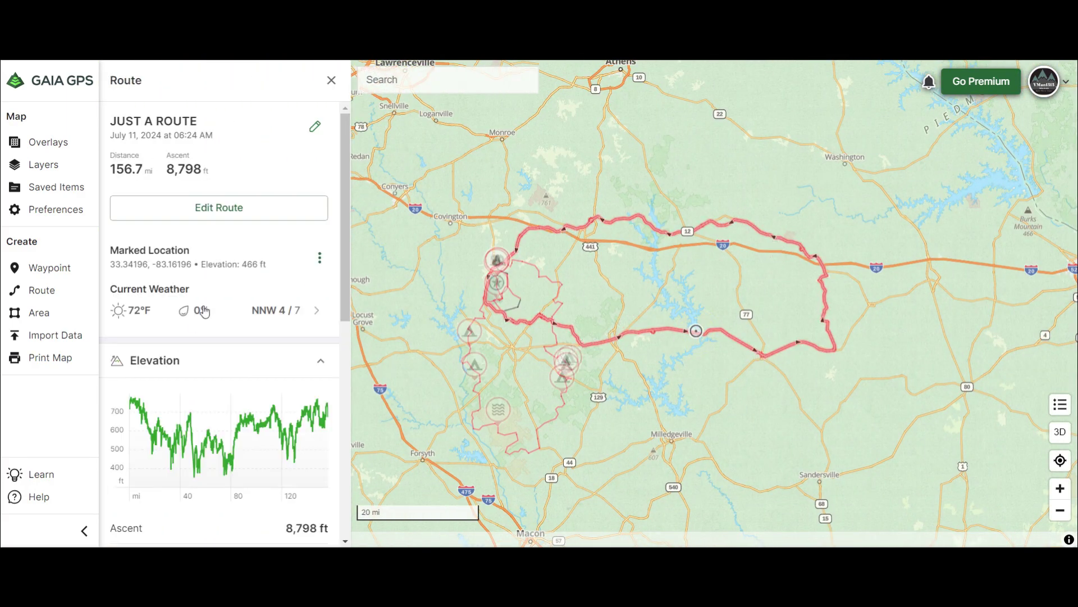
pyautogui.scroll(-8, 253, 306)
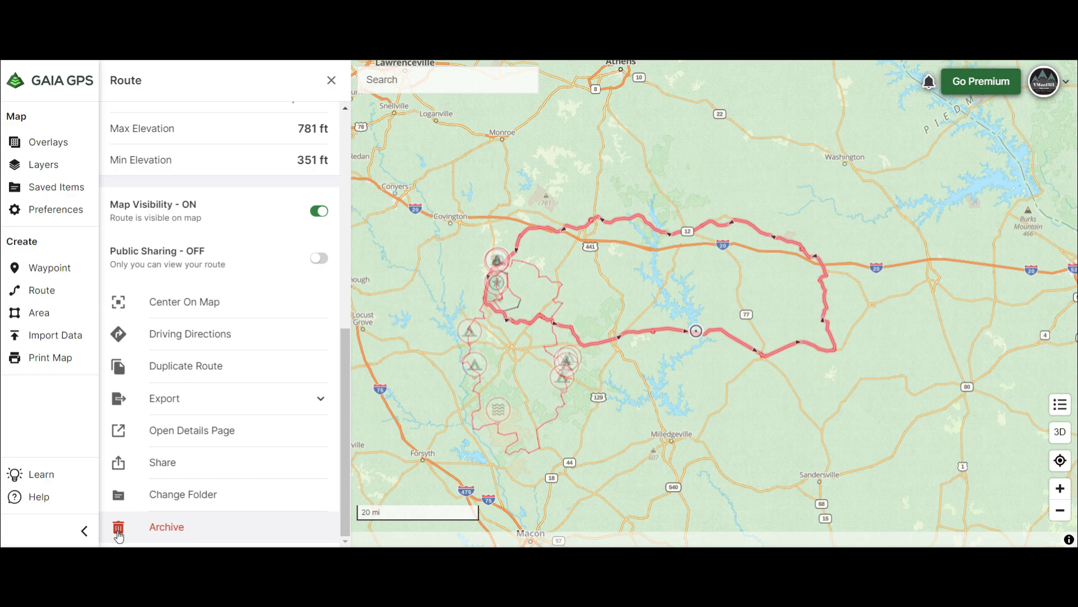
pyautogui.click(225, 429)
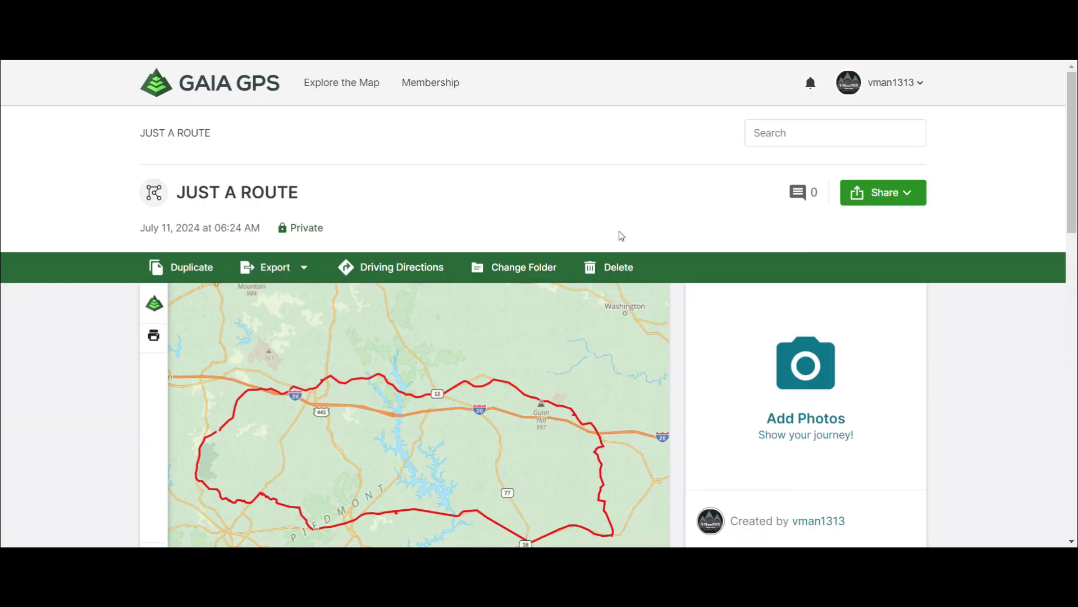
pyautogui.click(616, 271)
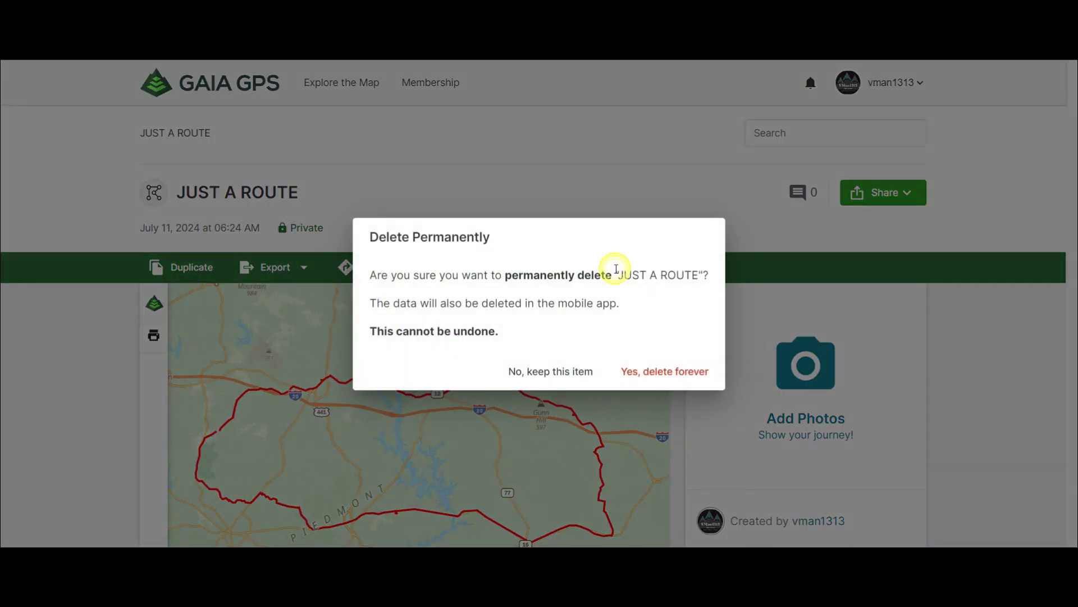
pyautogui.click(649, 377)
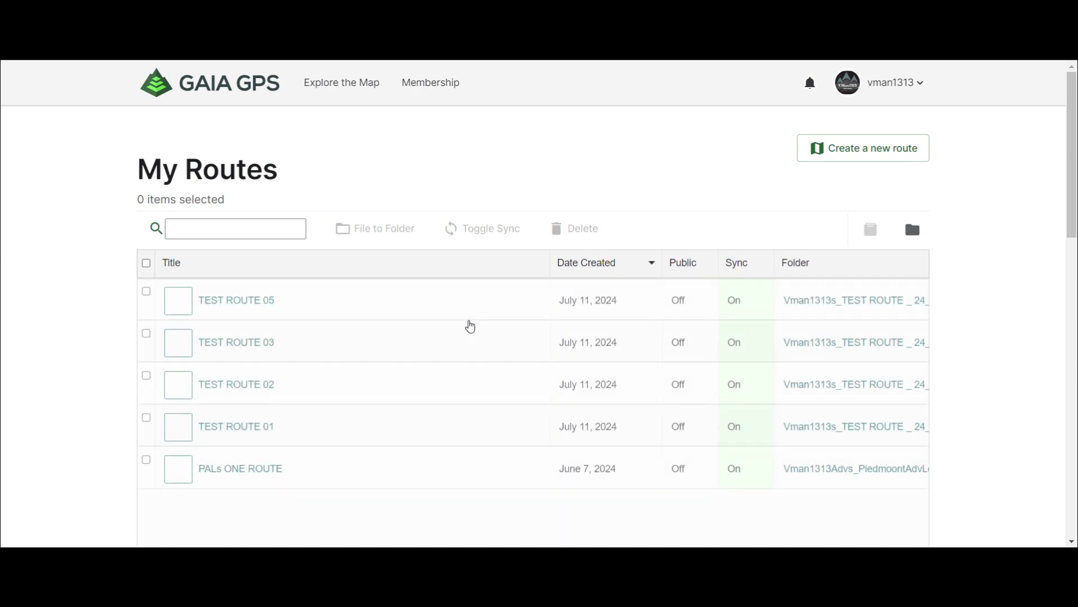
# Return to the map, open the SHOW POINT waypoint's details page and permanently delete the waypoint
pyautogui.click(339, 87)
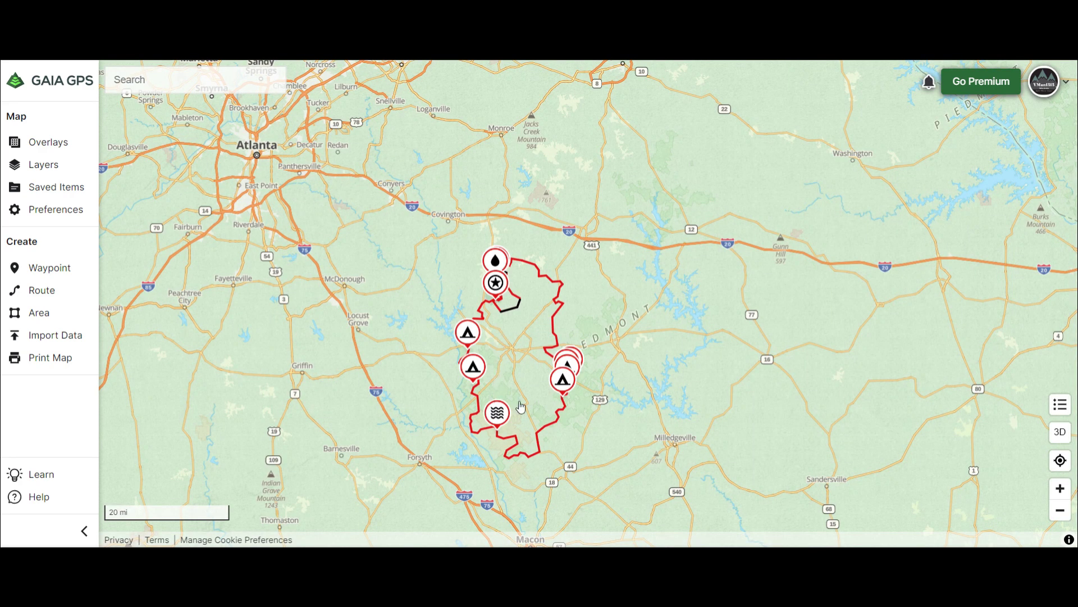
pyautogui.scroll(3, 520, 393)
pyautogui.click(475, 187)
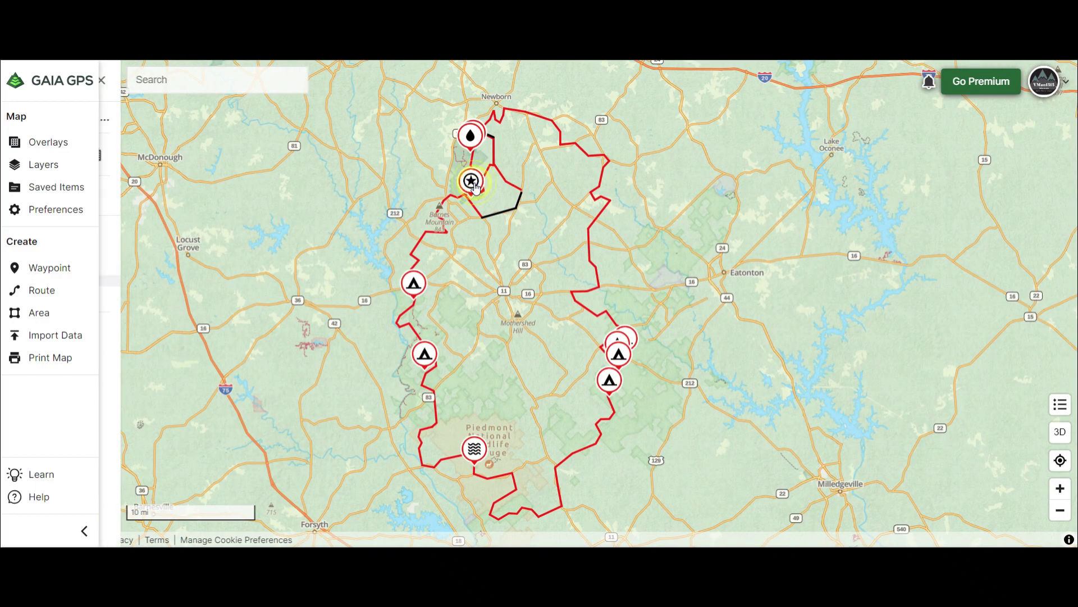
pyautogui.click(202, 343)
pyautogui.scroll(-2, 238, 416)
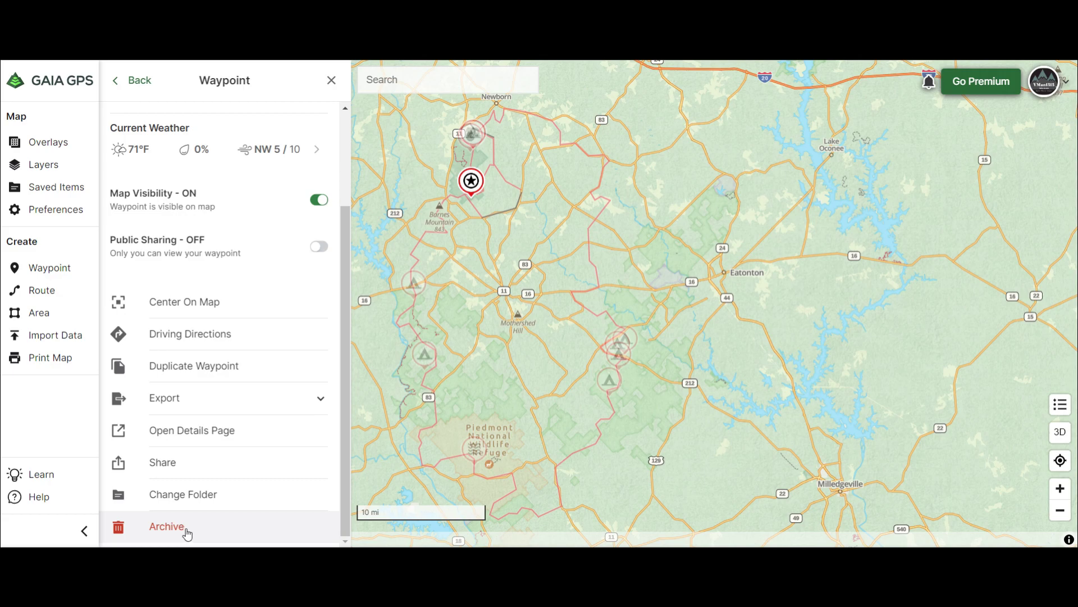
pyautogui.click(213, 431)
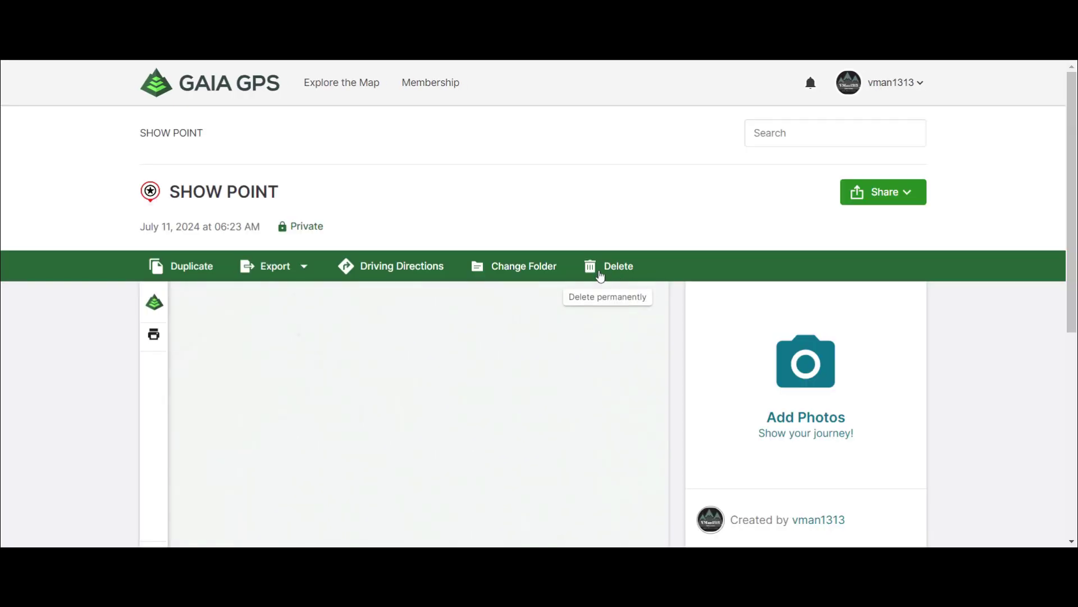
pyautogui.click(608, 269)
pyautogui.click(629, 378)
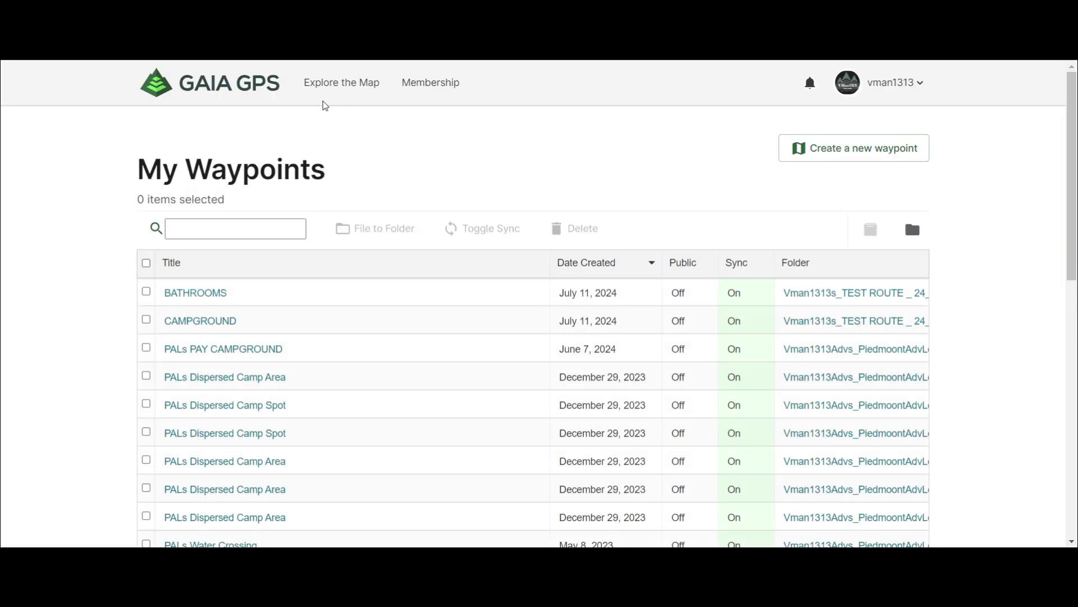
# Back on the map, edit PALs ONE ROUTE, change its colour from the palette to purple and save it
pyautogui.click(344, 82)
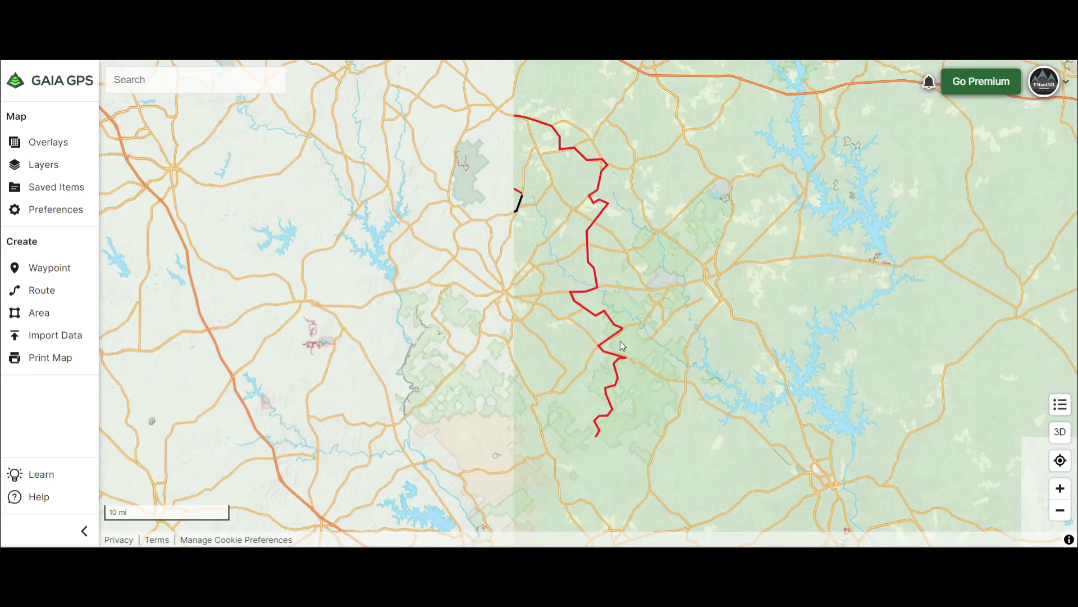
pyautogui.scroll(3, 521, 366)
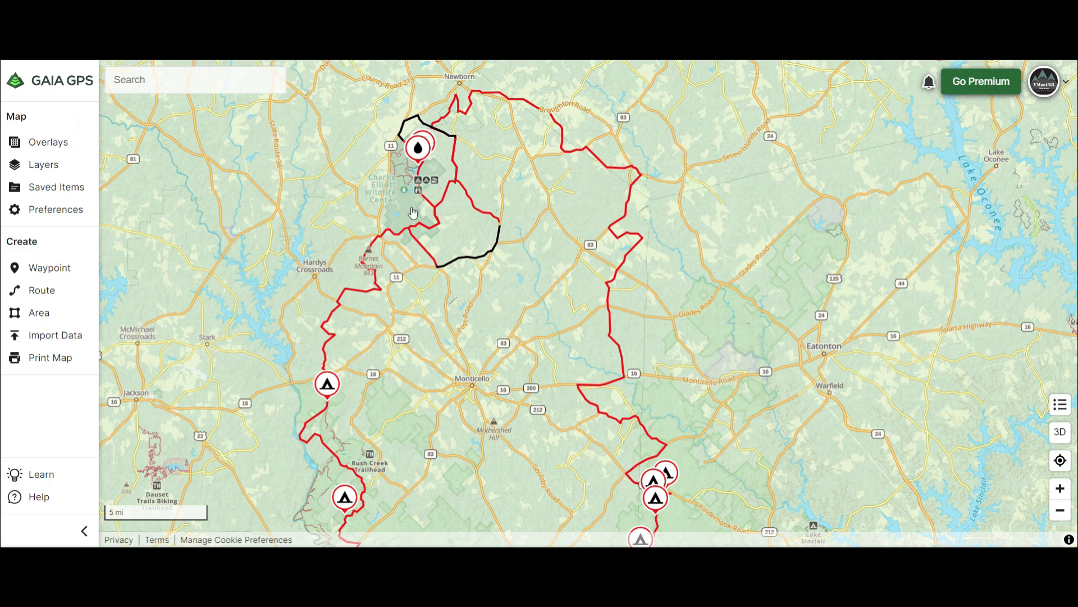
pyautogui.click(359, 296)
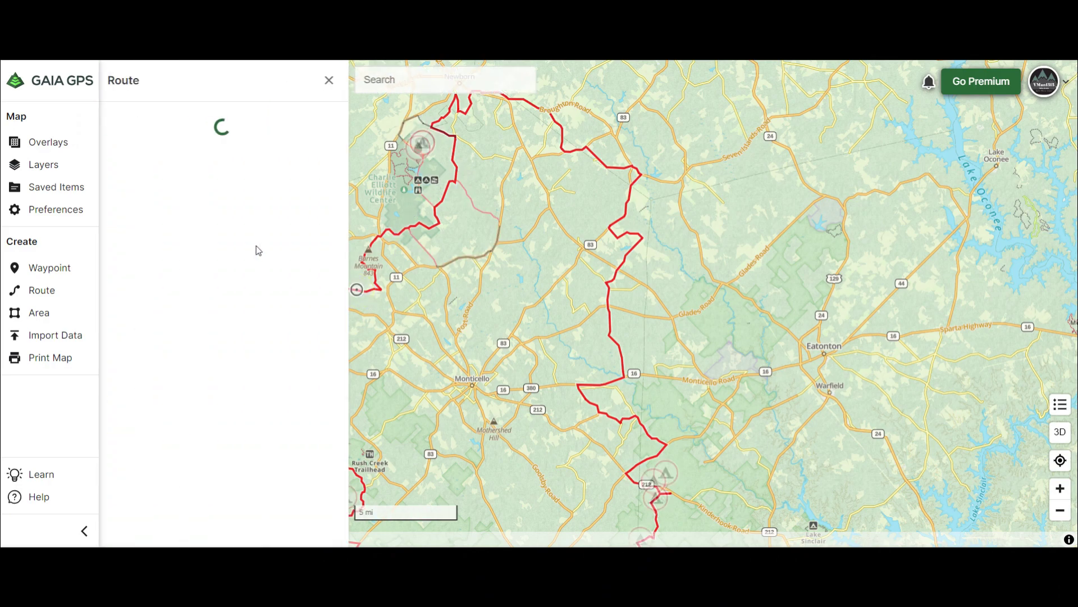
pyautogui.click(212, 235)
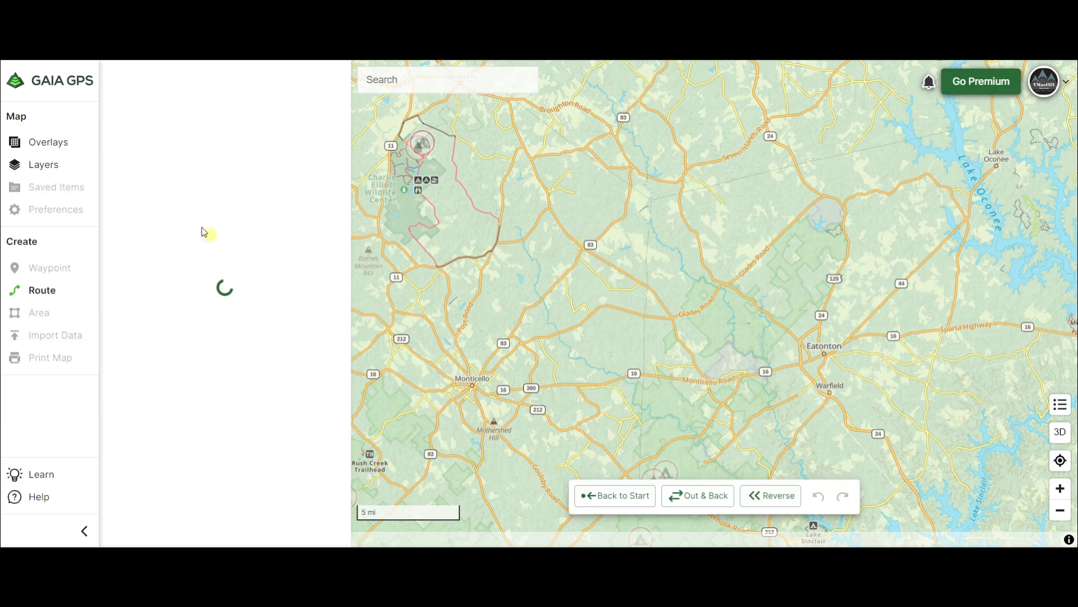
pyautogui.click(118, 262)
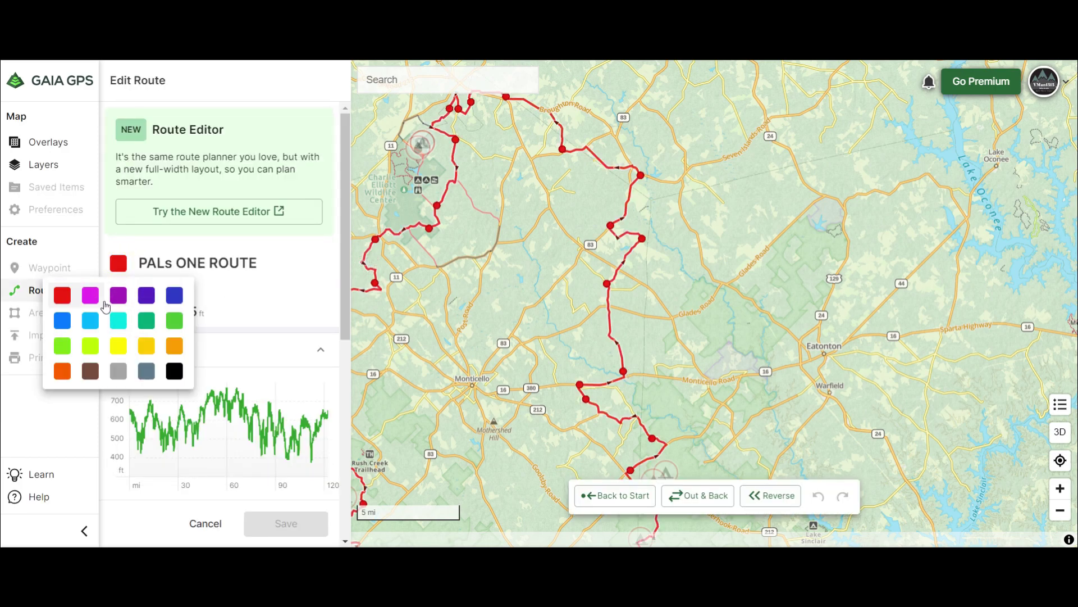
pyautogui.click(118, 298)
pyautogui.click(286, 522)
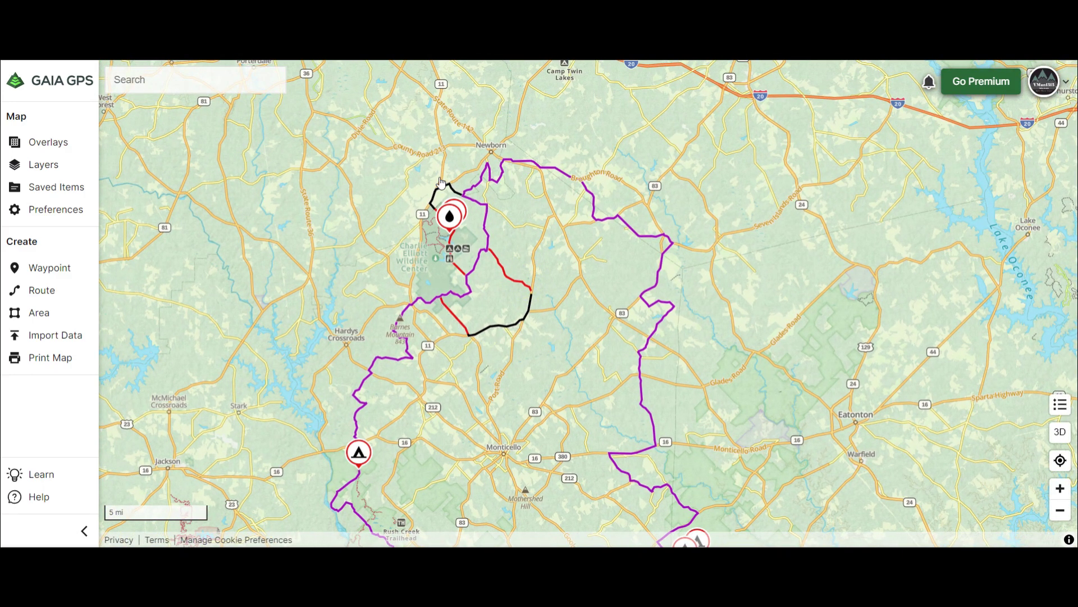
# Open the Vman1313Advs_PiedmoontAdvLoopSHORT_ONE_v24_06 folder's page from the folder list and check its export formats
pyautogui.scroll(2, 537, 291)
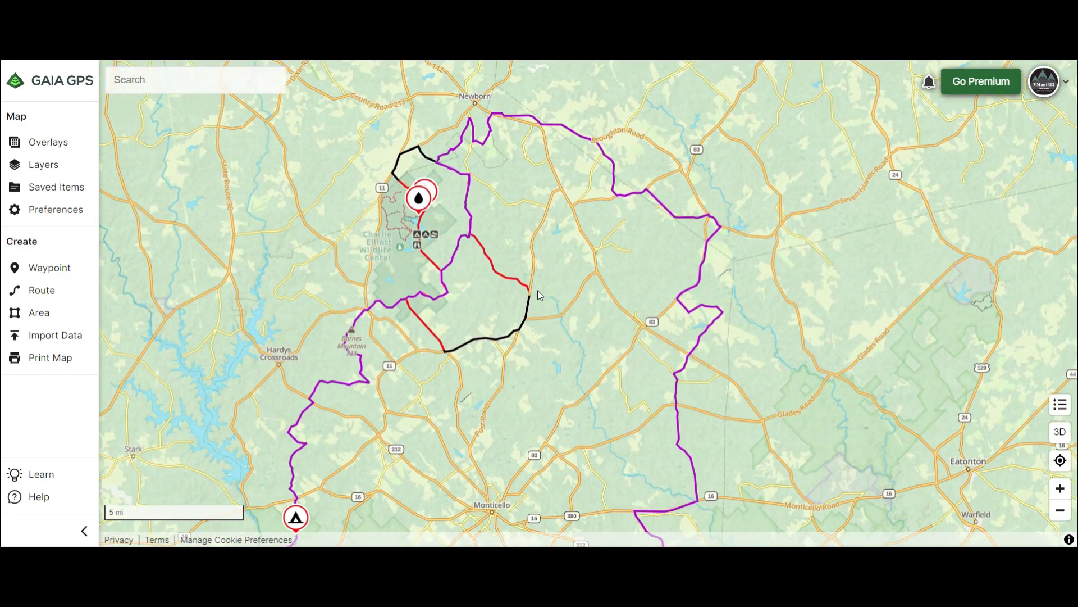
pyautogui.moveTo(1044, 82)
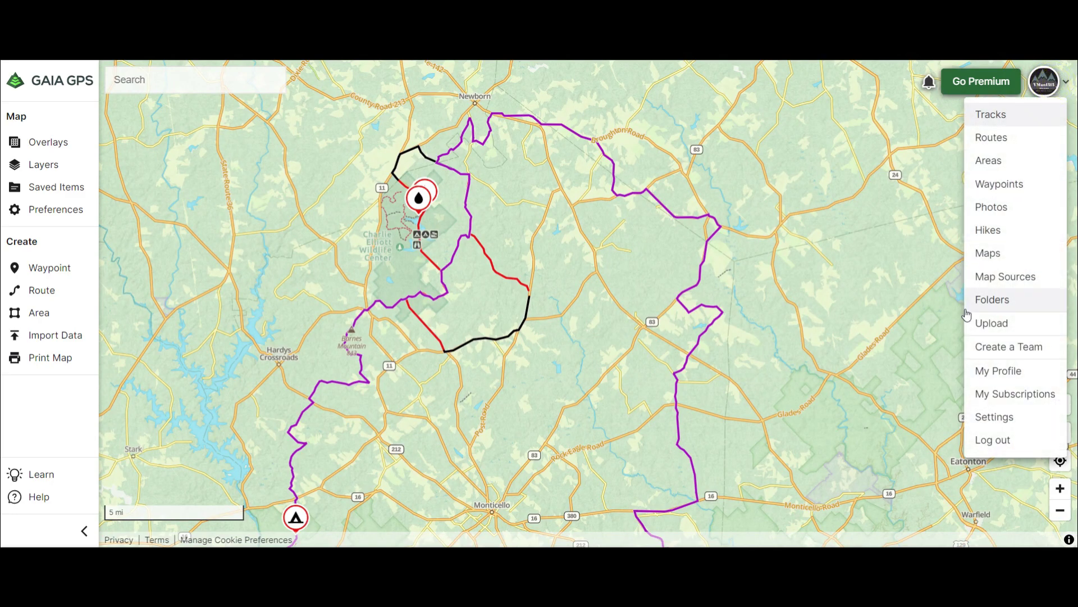
pyautogui.click(995, 285)
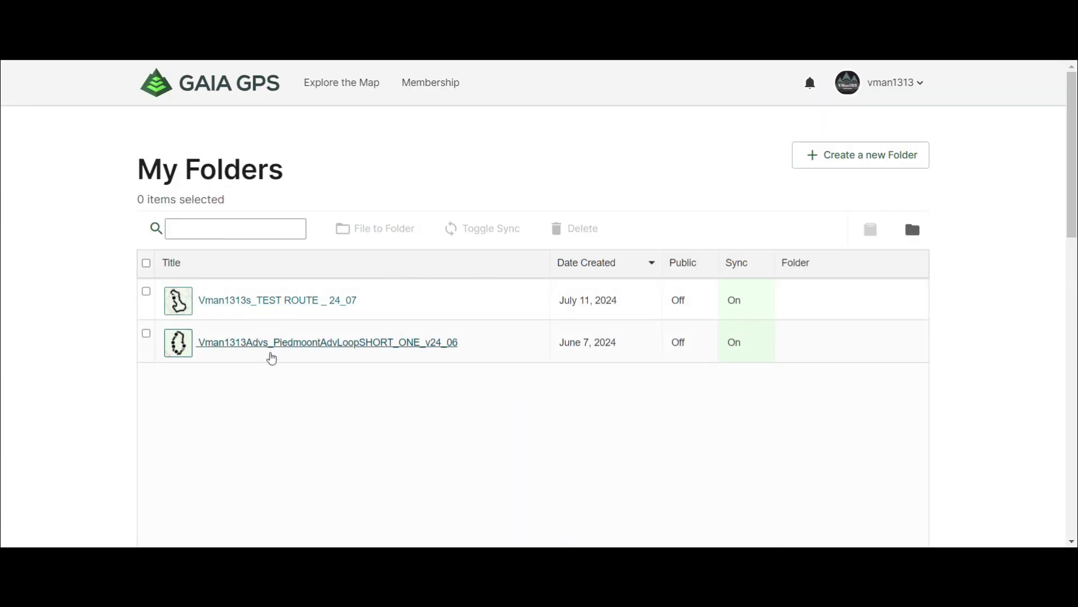
pyautogui.click(320, 347)
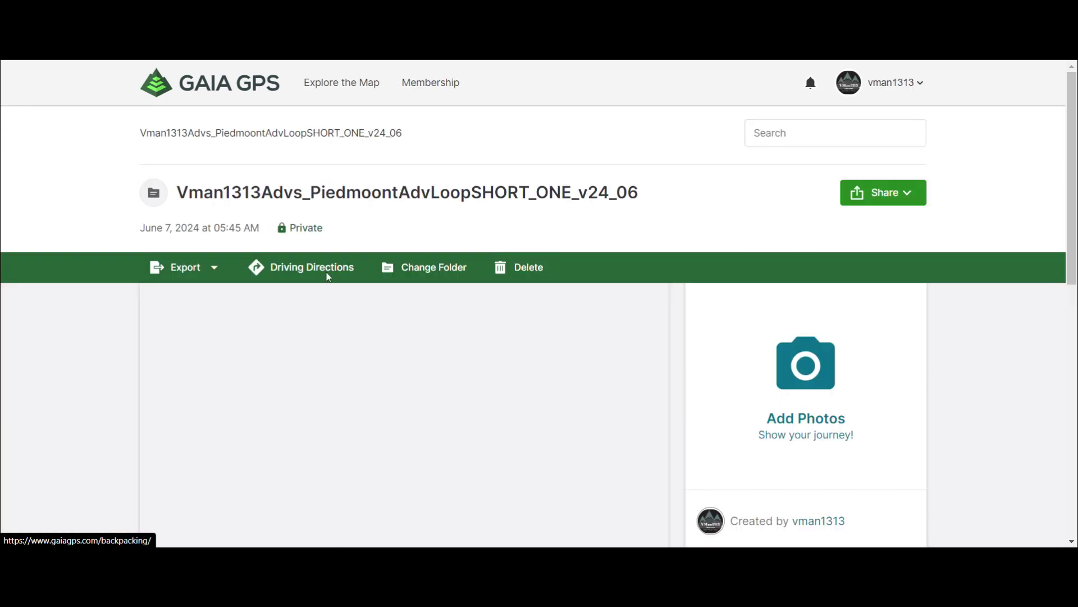
pyautogui.click(207, 266)
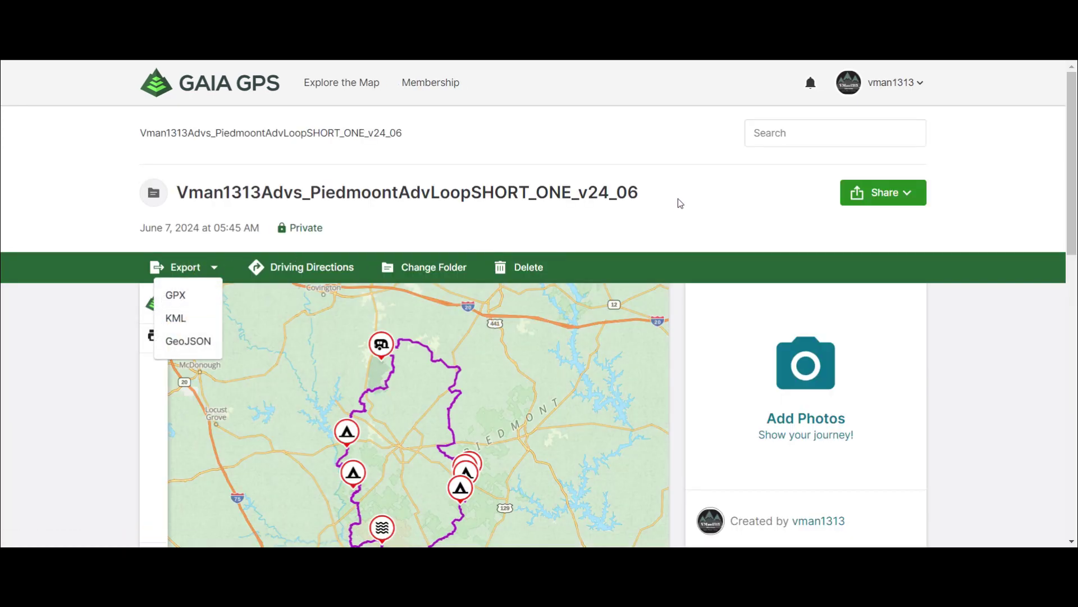
# Return to the map, open the Vman1313s_TEST ROUTE _ 24_07 folder's page from the folder list and permanently delete the folder
pyautogui.click(343, 83)
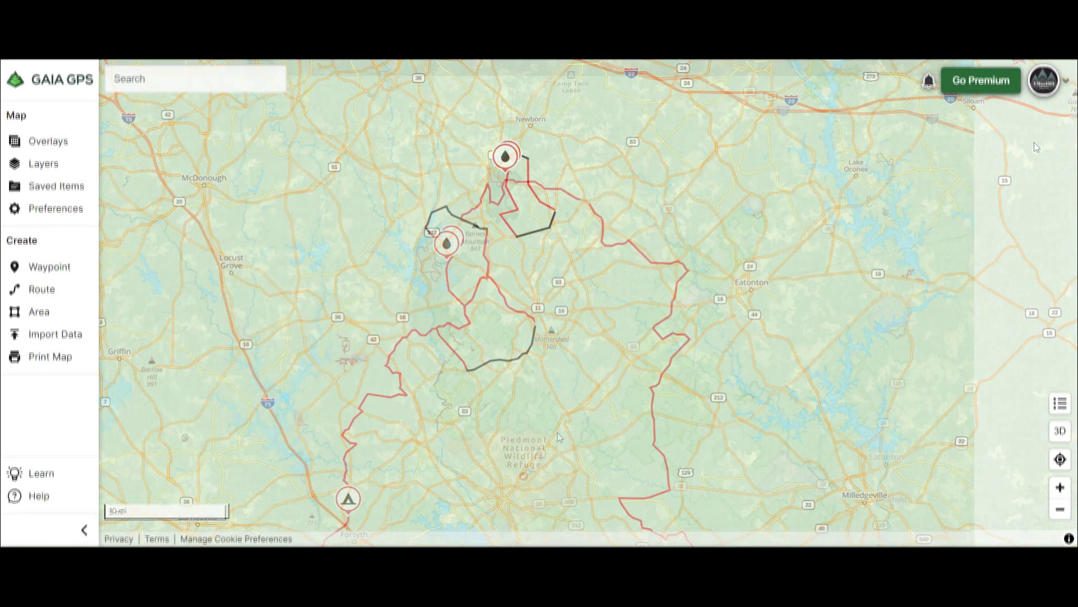
pyautogui.click(1044, 80)
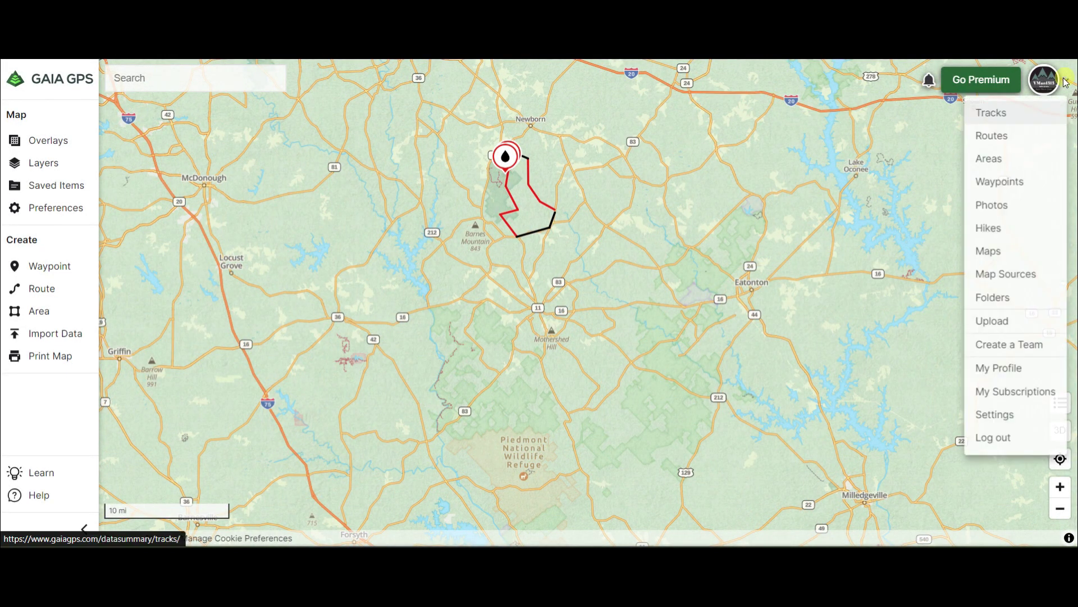
pyautogui.click(988, 297)
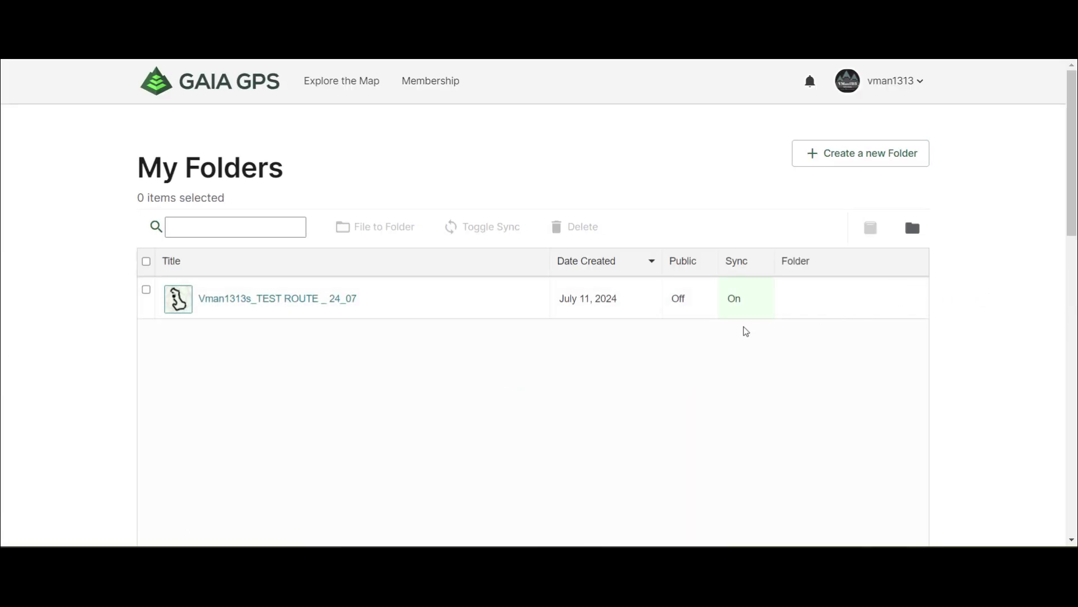
pyautogui.click(340, 299)
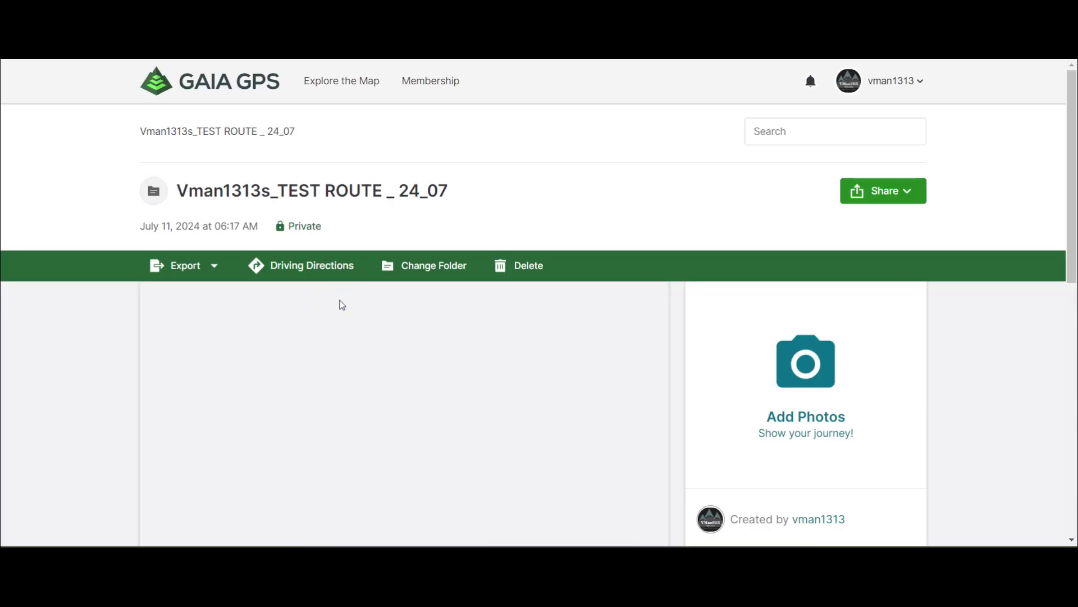
pyautogui.click(523, 270)
pyautogui.click(676, 388)
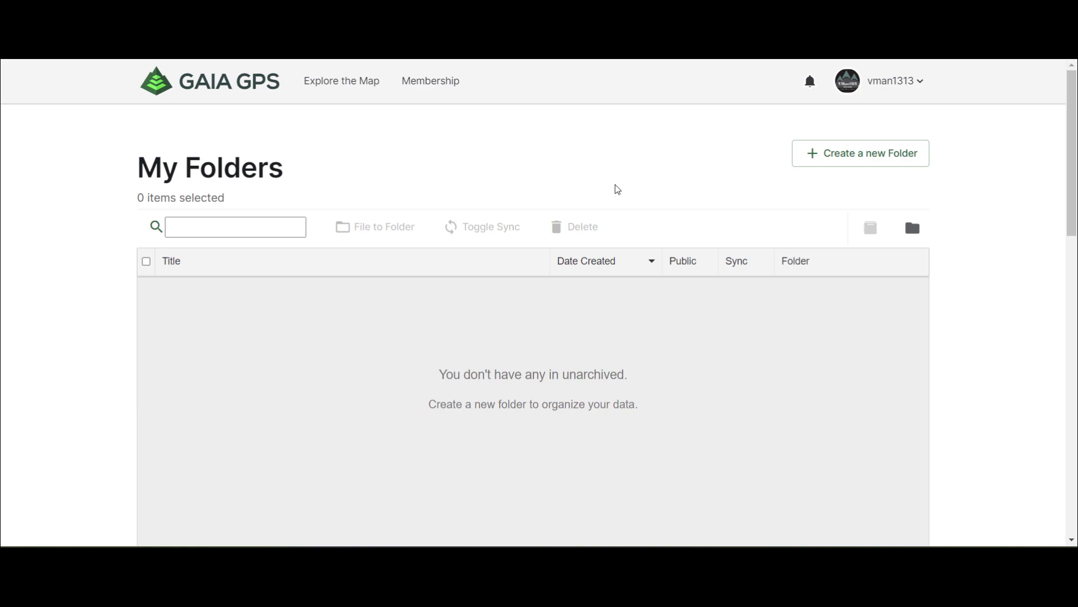
# List the archived folders, and back on the map examine the full red route and its waypoints across Georgia
pyautogui.click(870, 229)
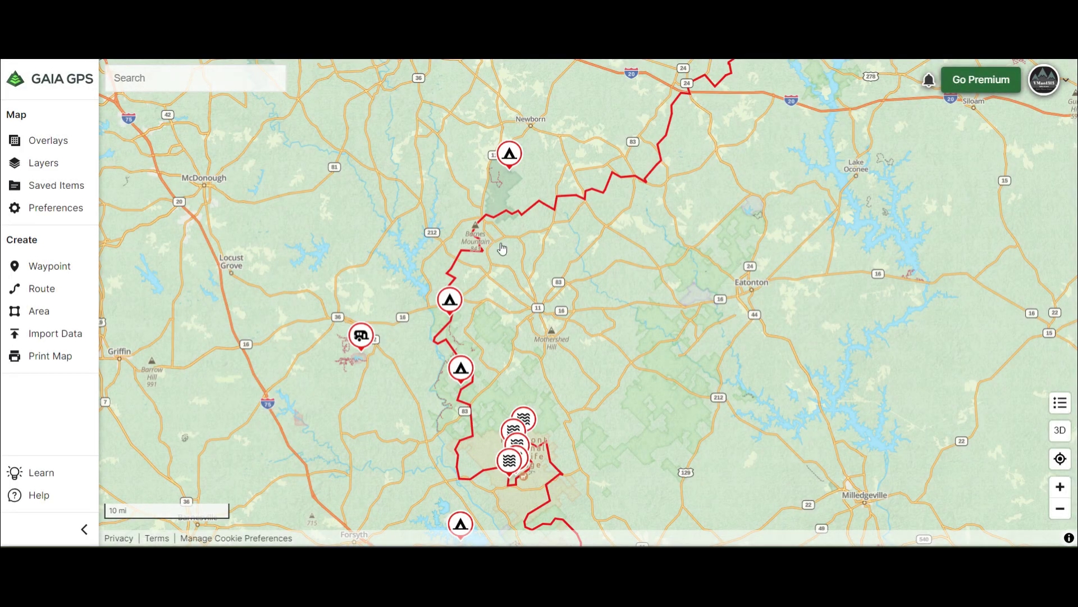
pyautogui.scroll(-5, 629, 282)
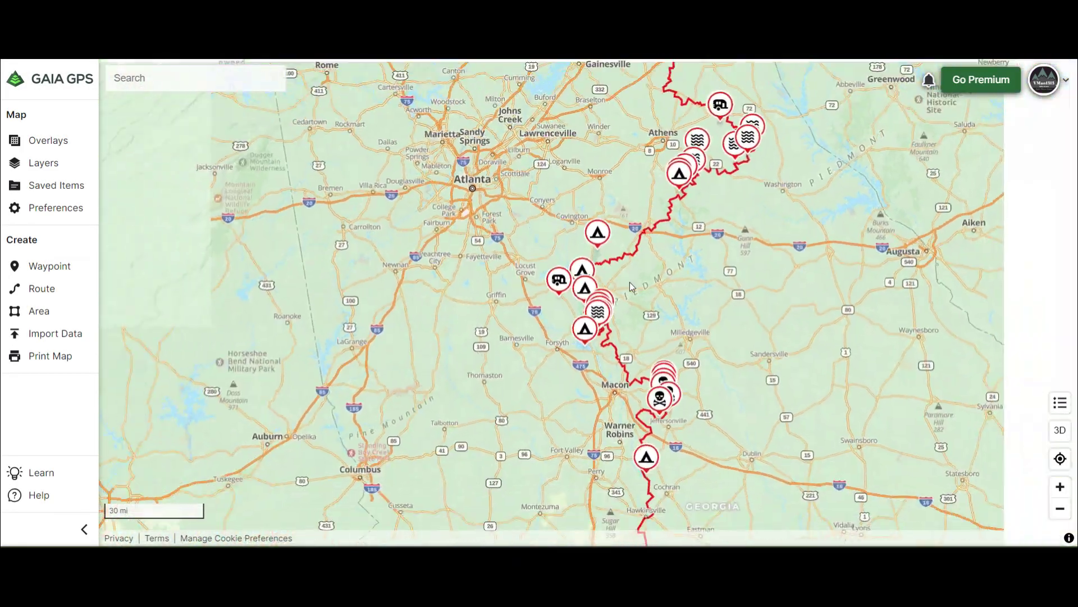
pyautogui.scroll(-3, 629, 282)
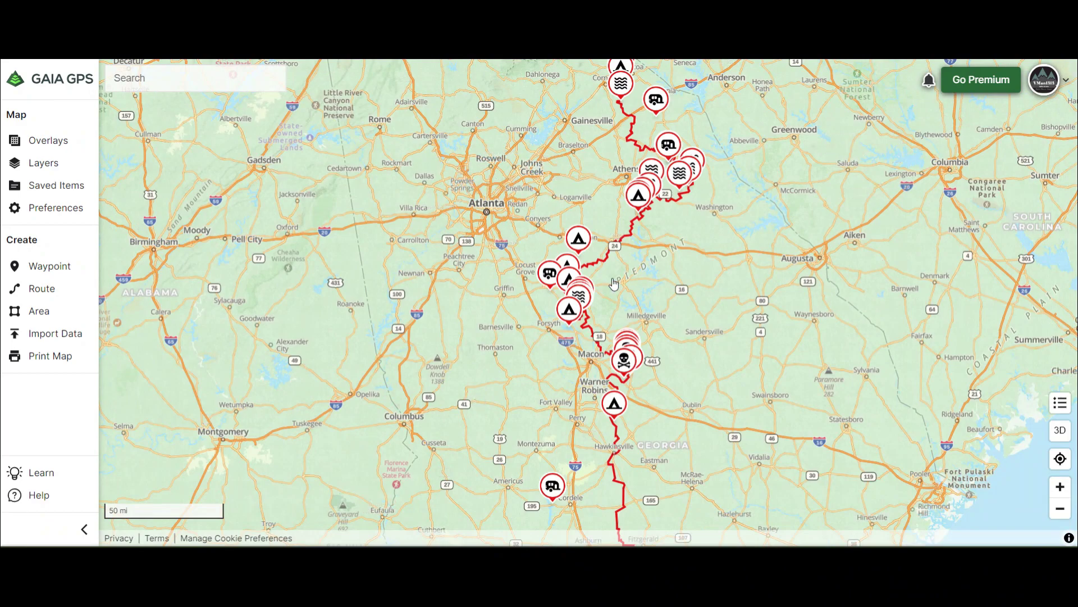
pyautogui.scroll(-3, 661, 283)
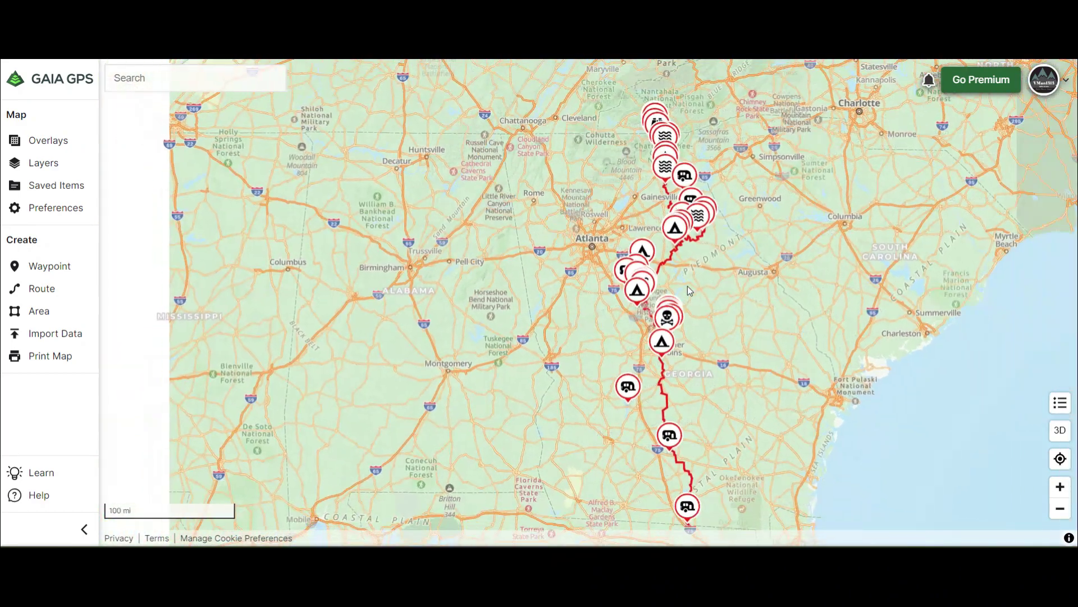
pyautogui.scroll(-1, 687, 285)
pyautogui.scroll(1, 508, 279)
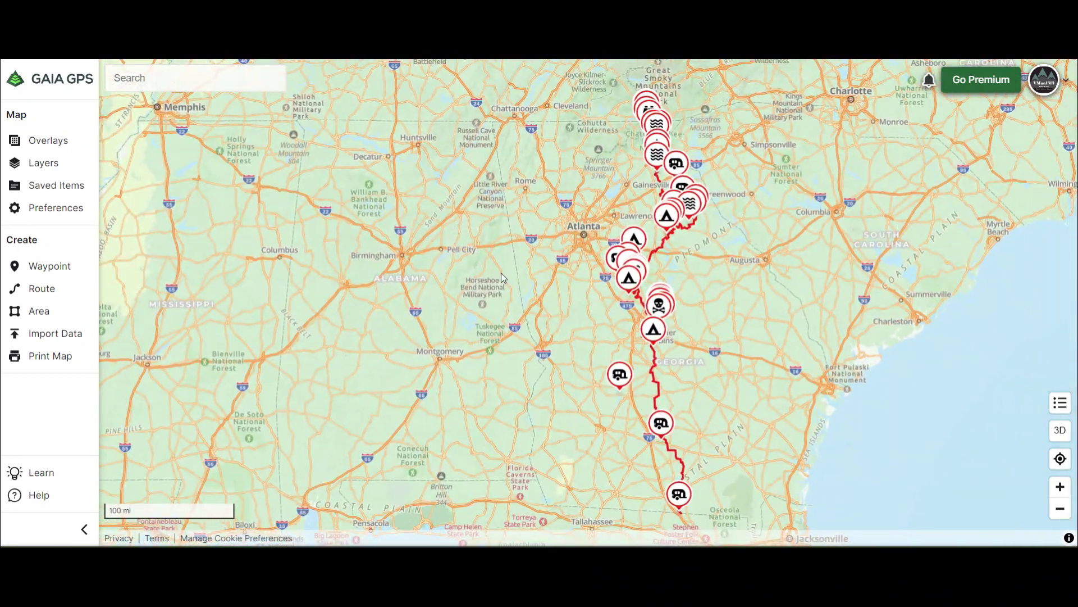
pyautogui.scroll(2, 505, 269)
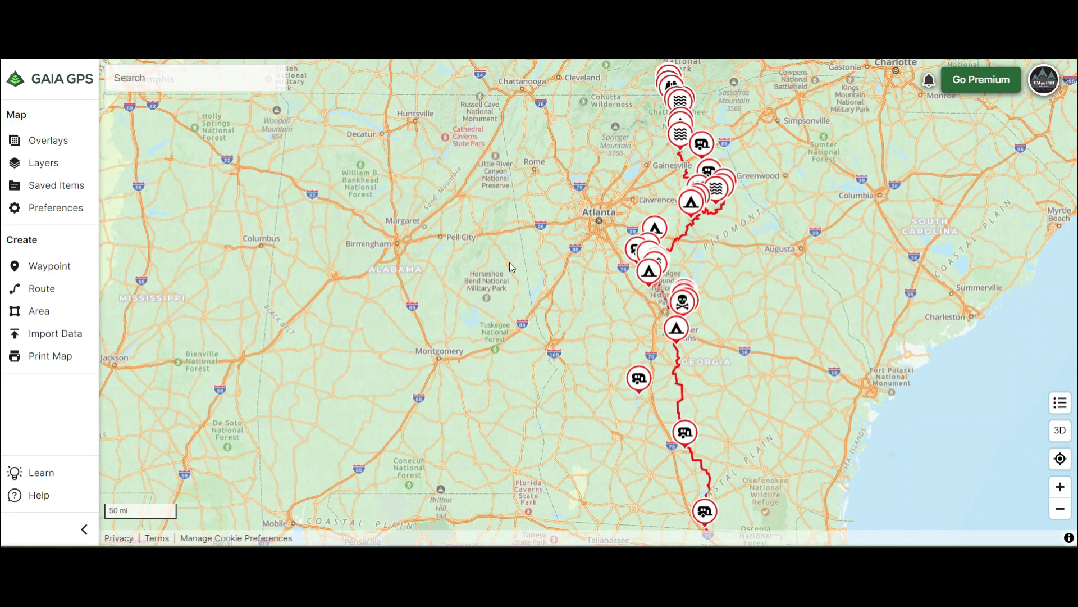
pyautogui.scroll(-1, 513, 262)
pyautogui.moveTo(513, 262); pyautogui.dragTo(401, 266)
pyautogui.scroll(1, 410, 297)
pyautogui.scroll(1, 410, 298)
pyautogui.scroll(1, 399, 267)
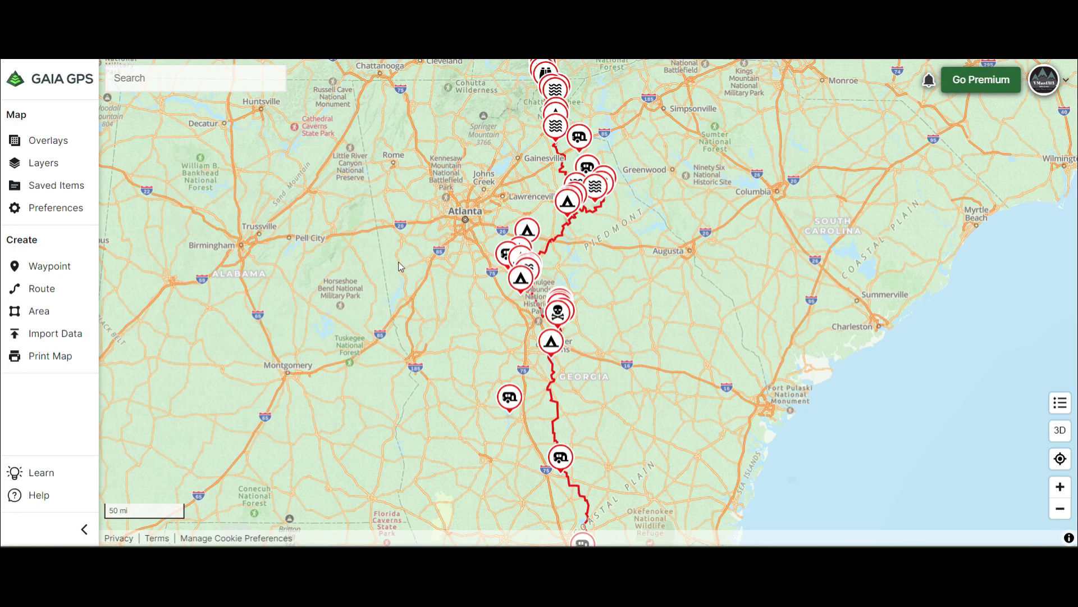